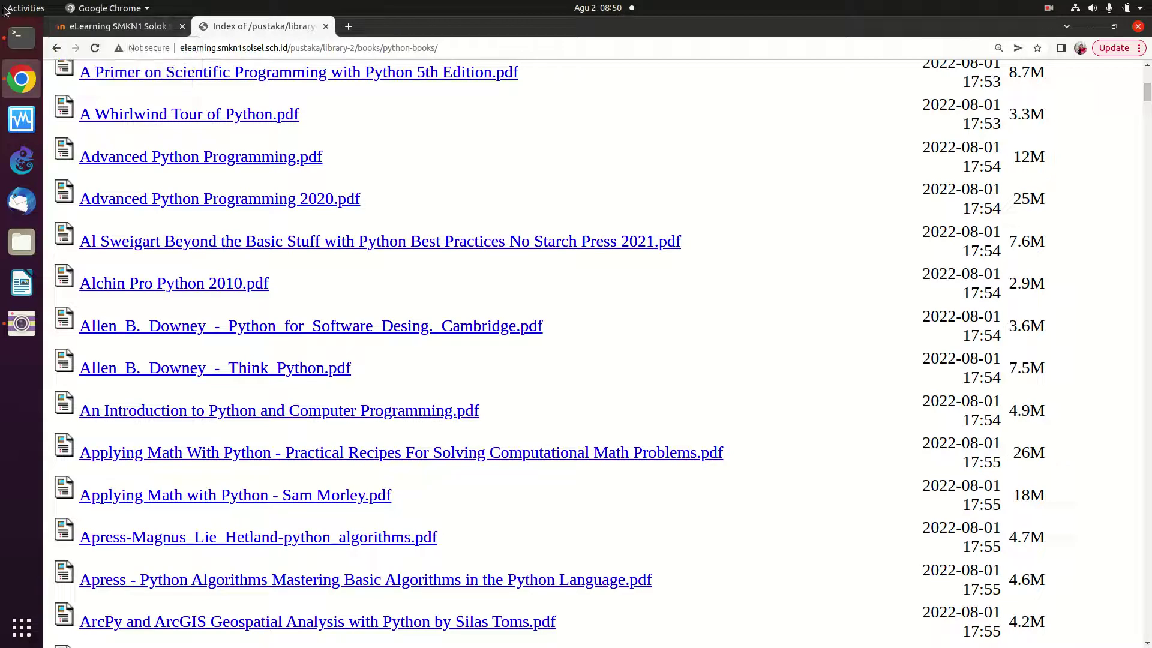
# Go to the eLearning SMKN1 Solok Selatan login page and enter the administrator password
pyautogui.click(96, 27)
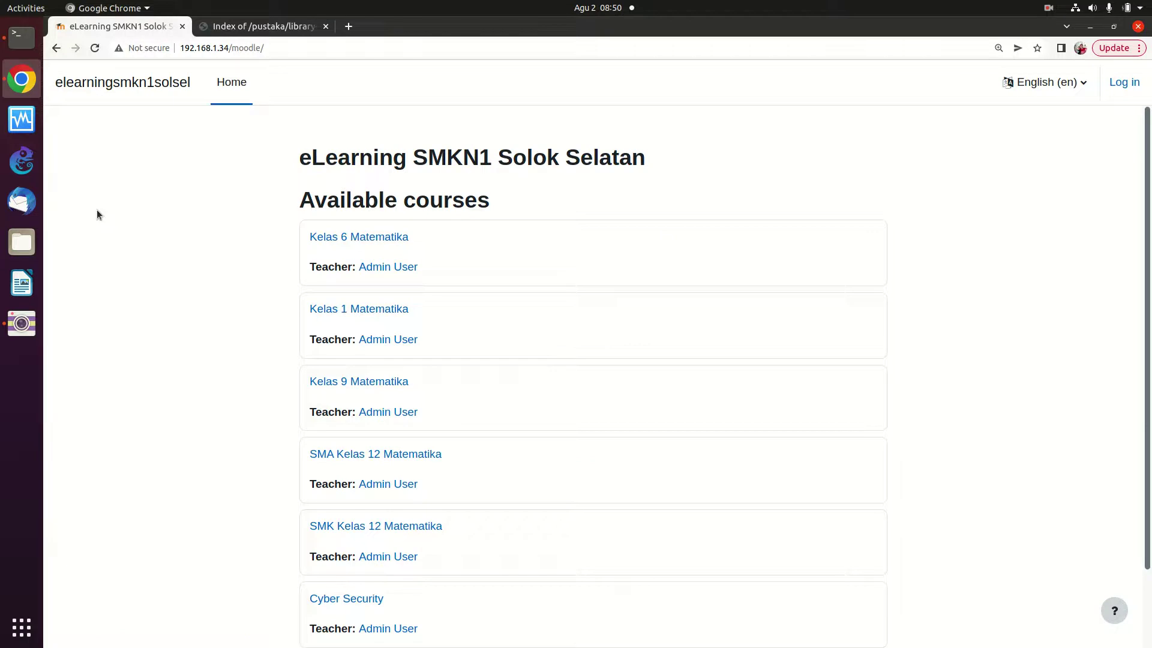
pyautogui.click(1135, 88)
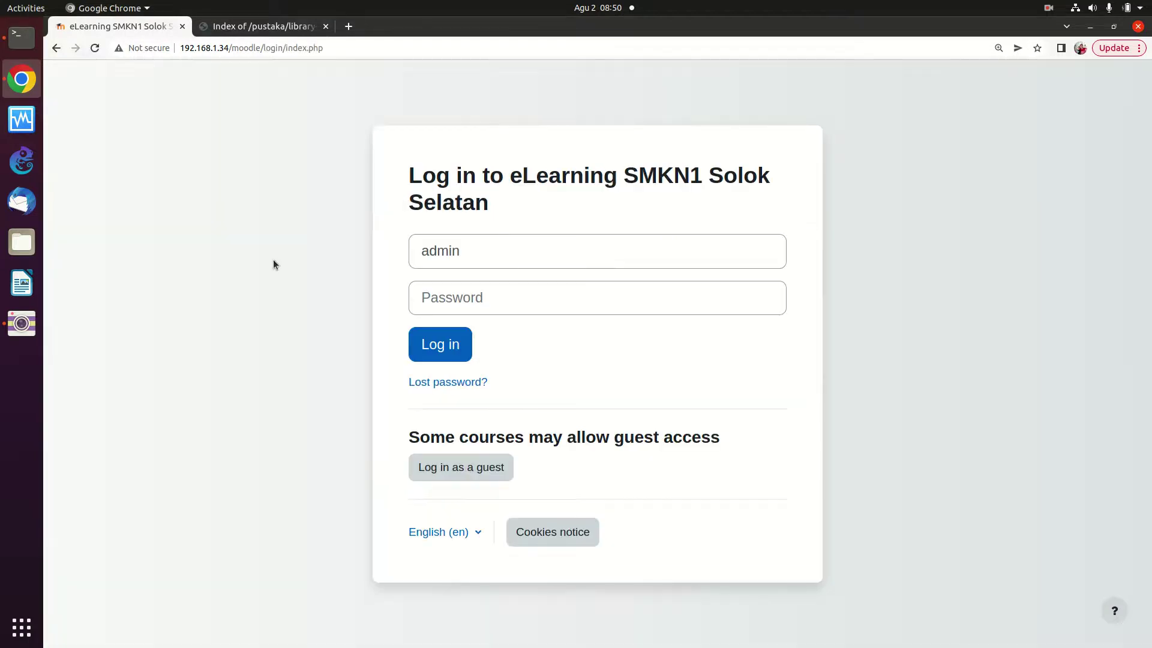
pyautogui.click(521, 290)
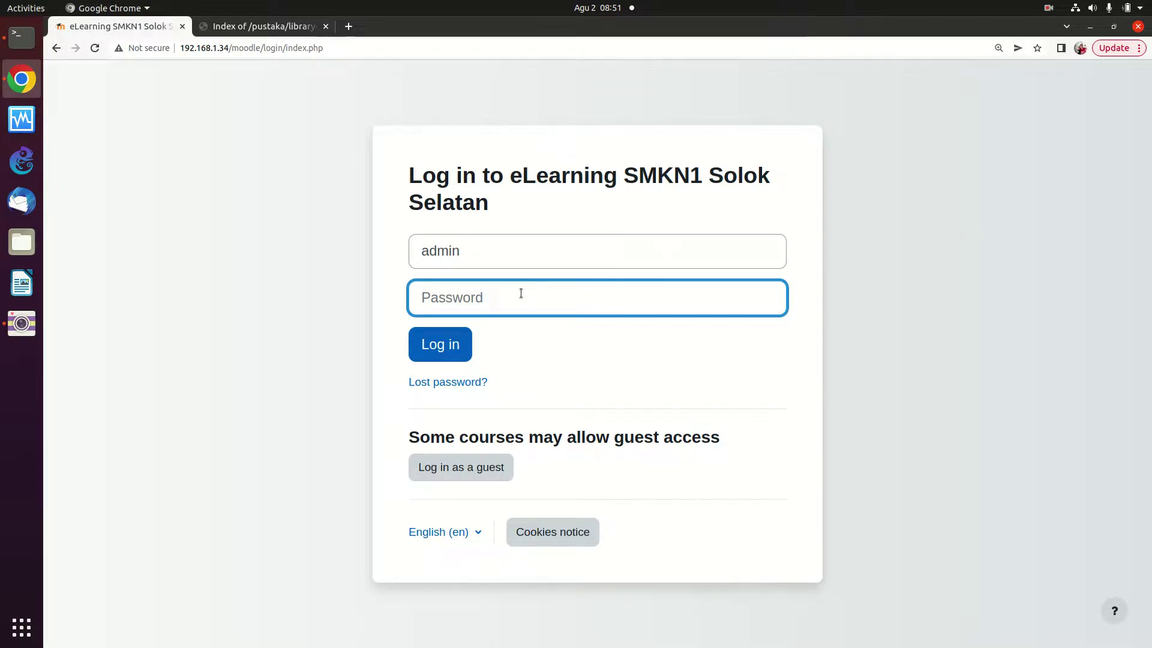
pyautogui.write('••••')
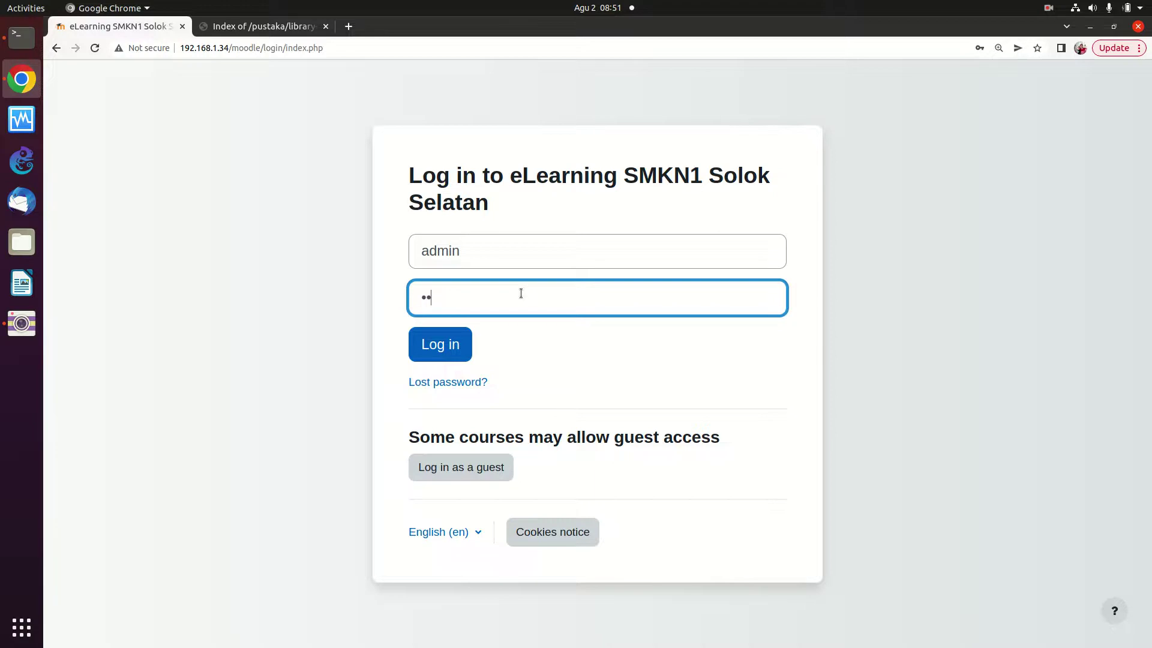
pyautogui.write('••••')
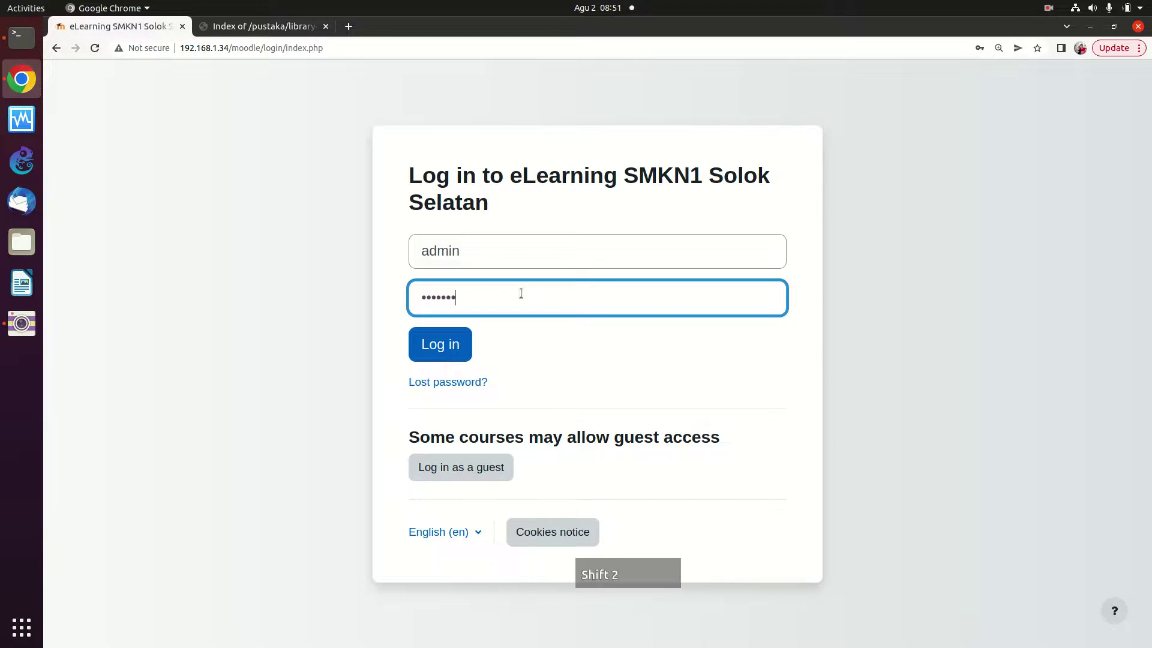
# Log in as administrator and go to the Site administration page
pyautogui.click(454, 343)
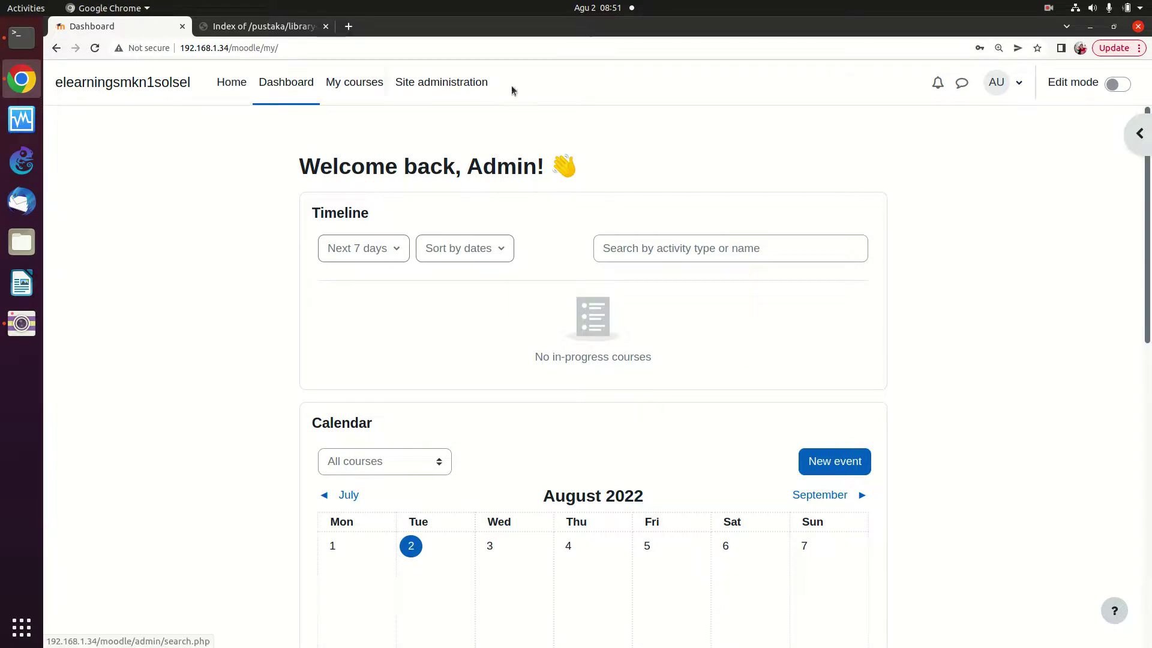
pyautogui.click(464, 87)
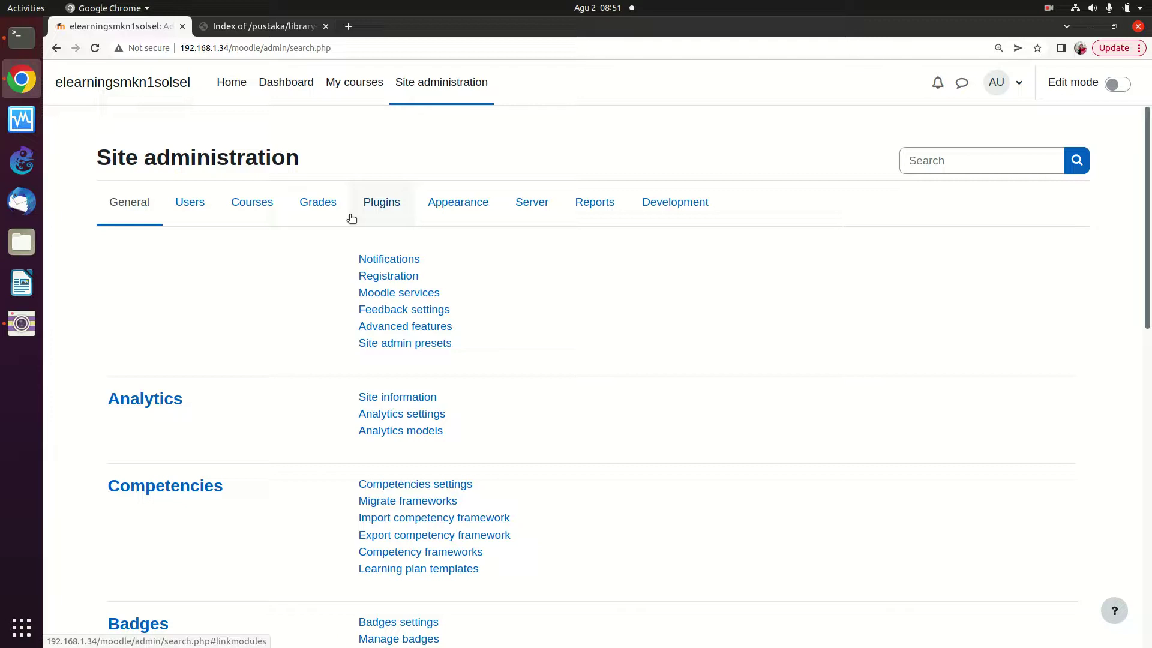
# Zoom the page to 250% and show the Users category with its Accounts links
pyautogui.hotkey('ctrl', '=')
pyautogui.hotkey('ctrl', '=')
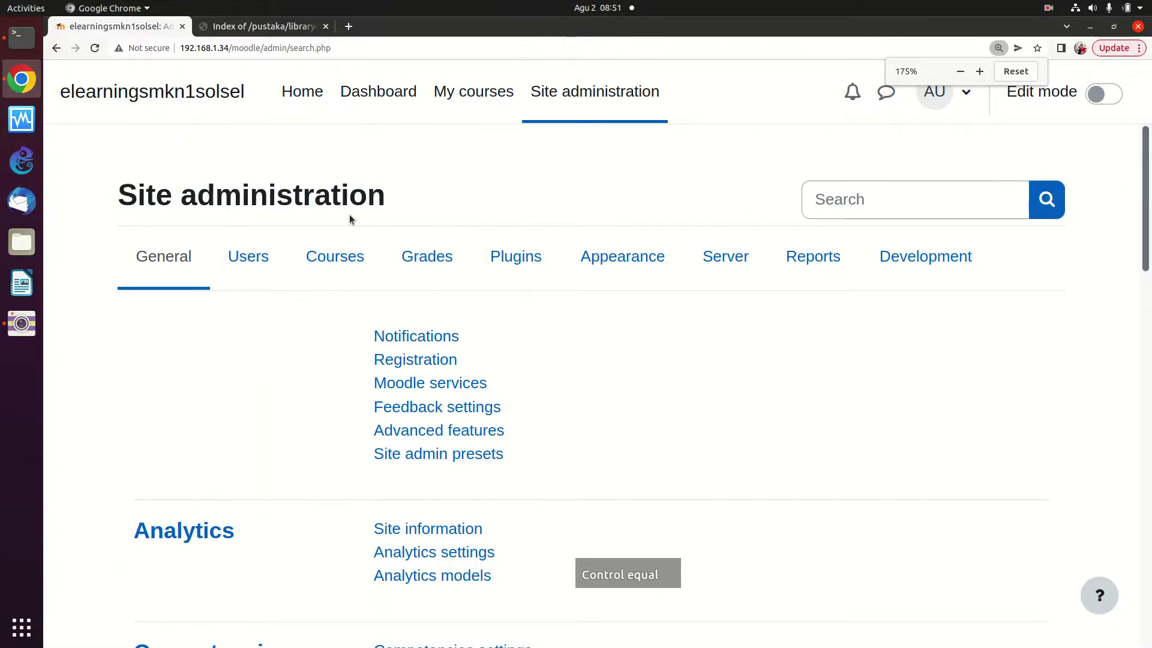
pyautogui.hotkey('ctrl', '=')
pyautogui.hotkey('ctrl', '=')
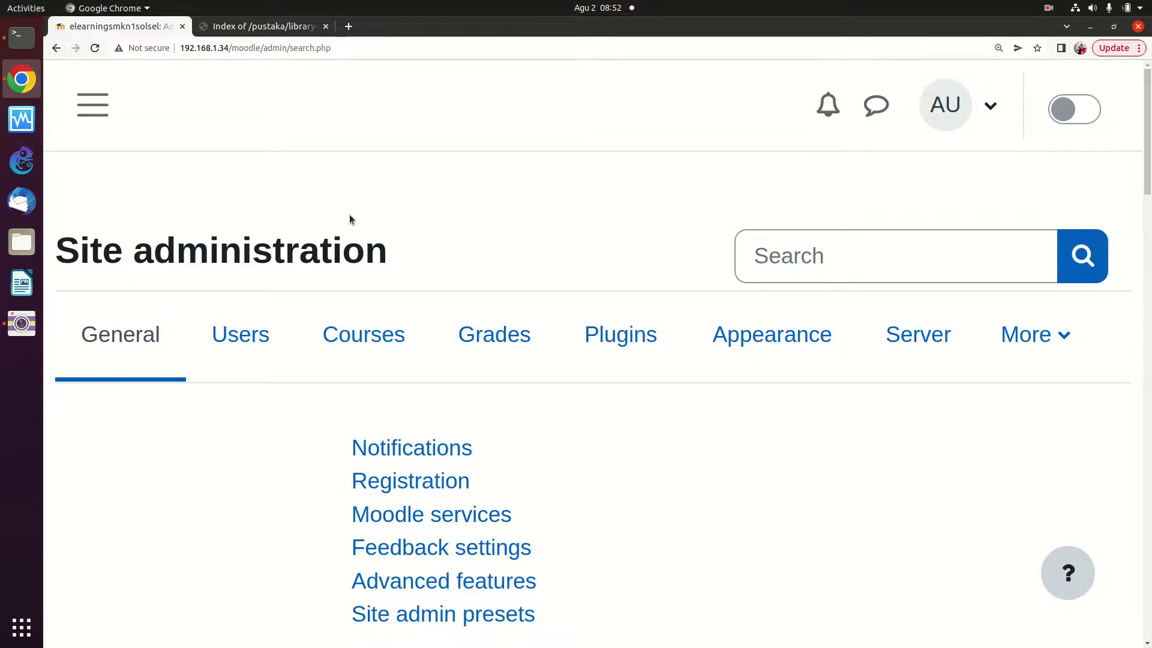
pyautogui.click(283, 333)
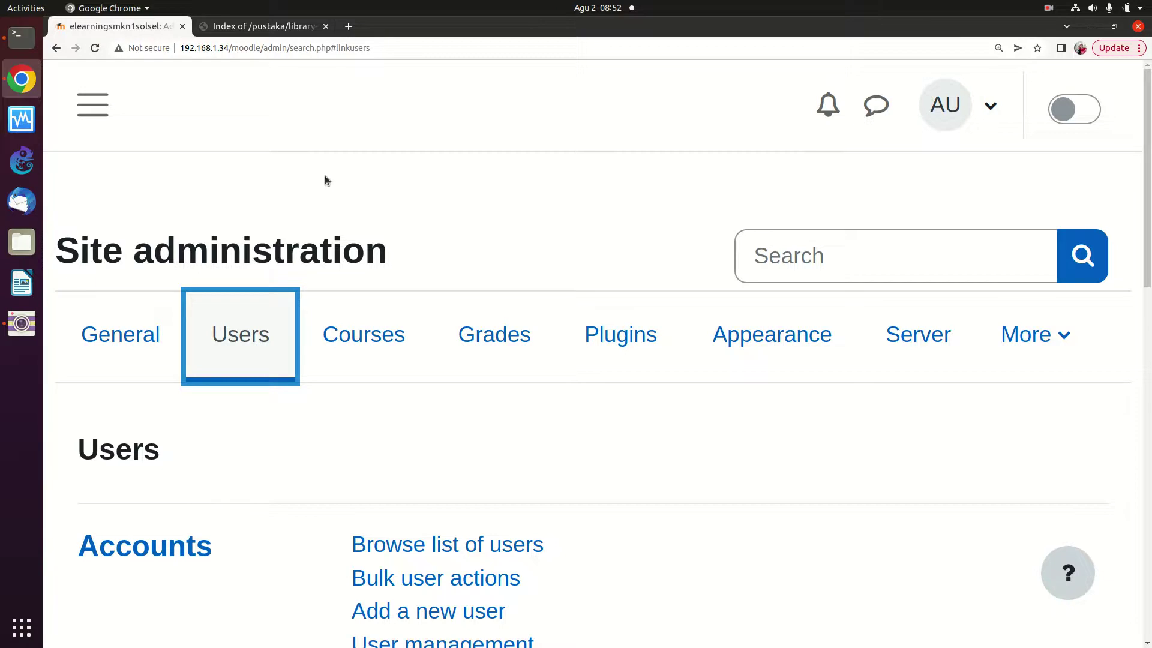
pyautogui.scroll(-3, 320, 193)
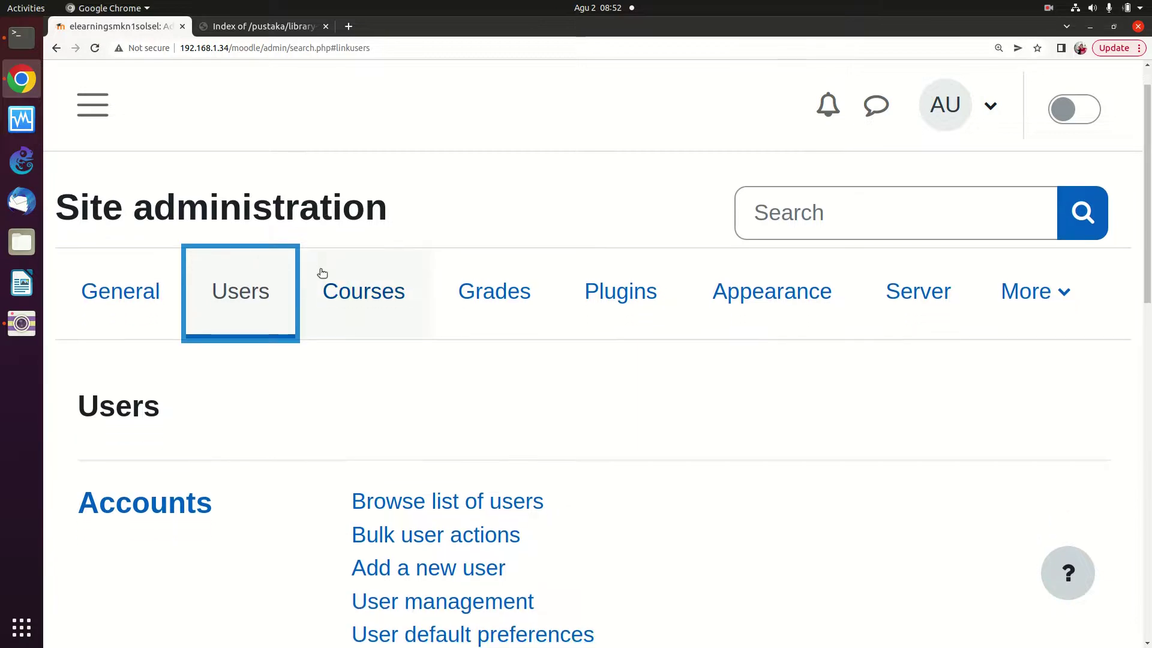
pyautogui.scroll(-2, 377, 316)
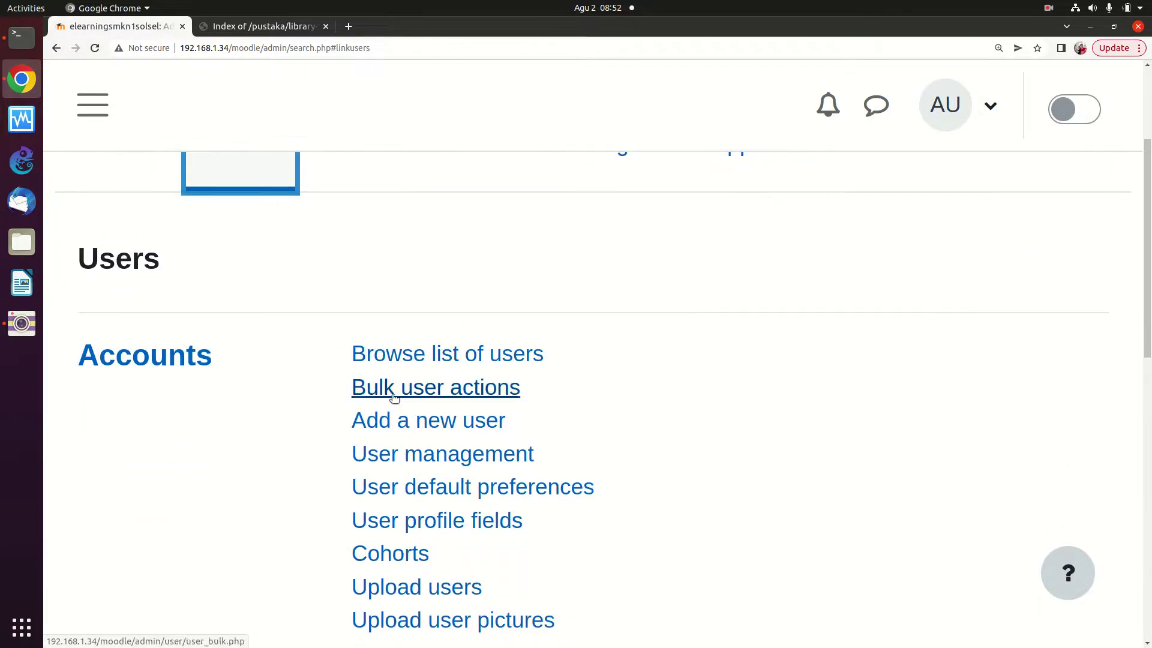
# Bring up the Add a new user form
pyautogui.click(389, 427)
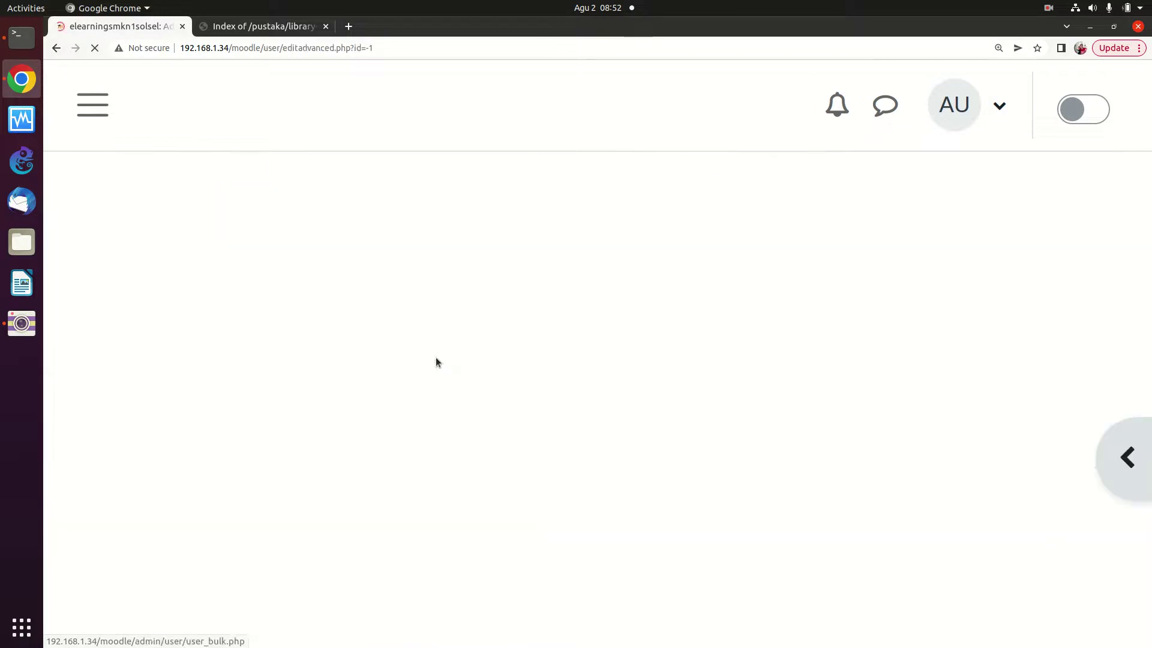
pyautogui.scroll(-4, 372, 372)
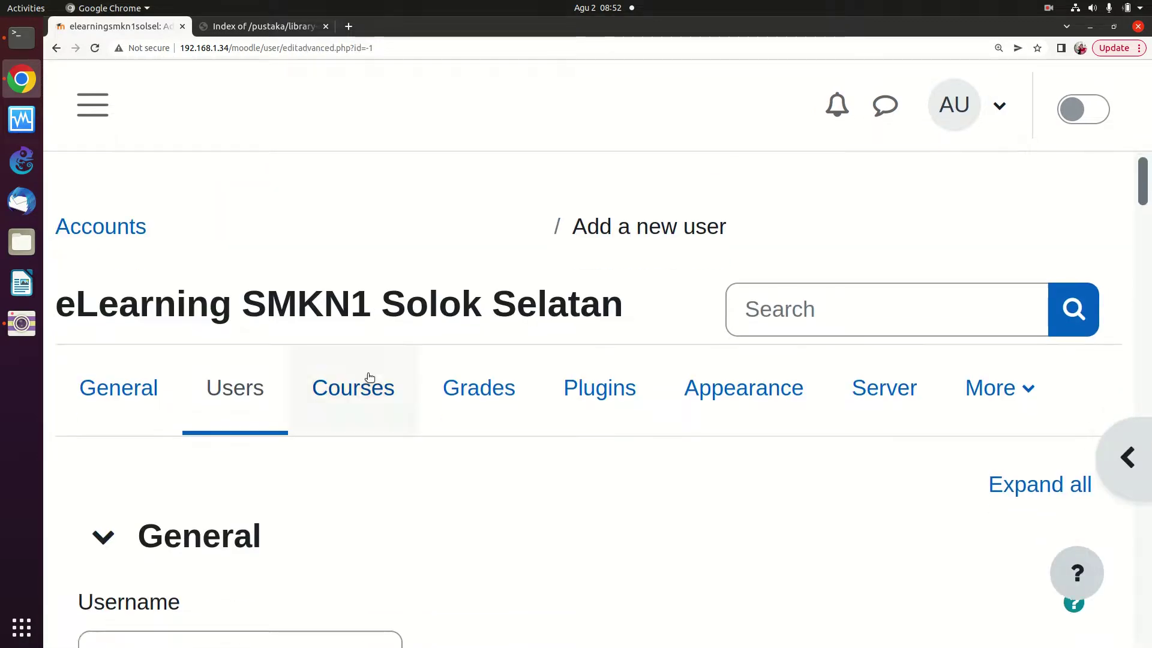
pyautogui.scroll(-5, 354, 343)
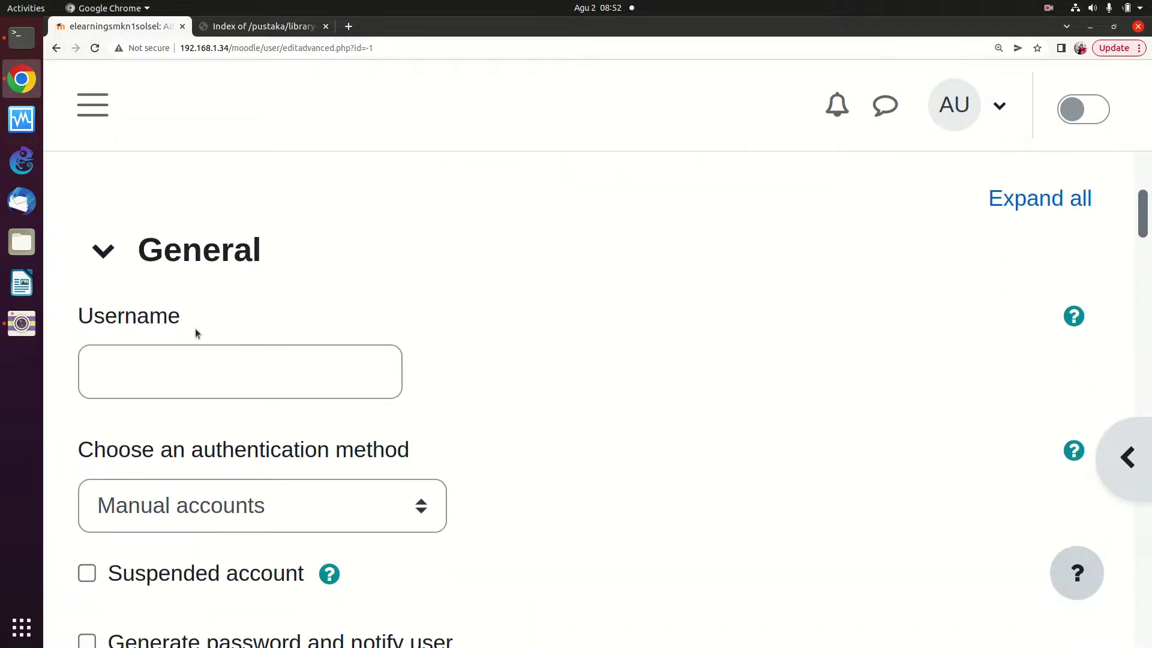
pyautogui.scroll(-2, 234, 327)
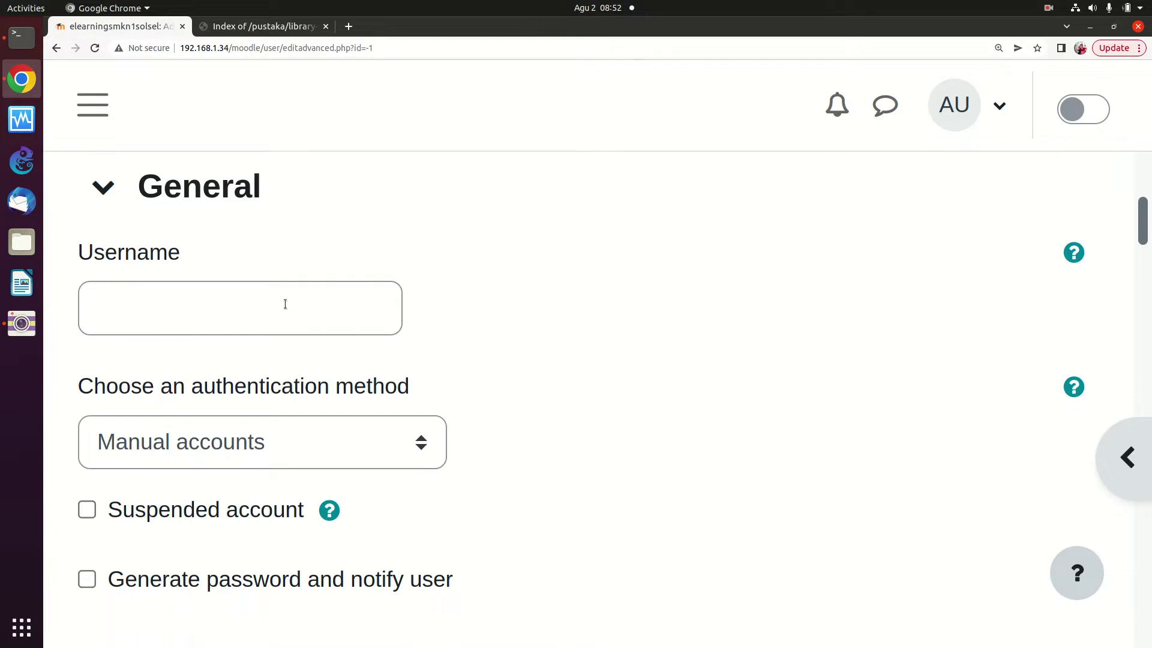
# Enter the new account's username, correcting a mistyped letter
pyautogui.click(248, 308)
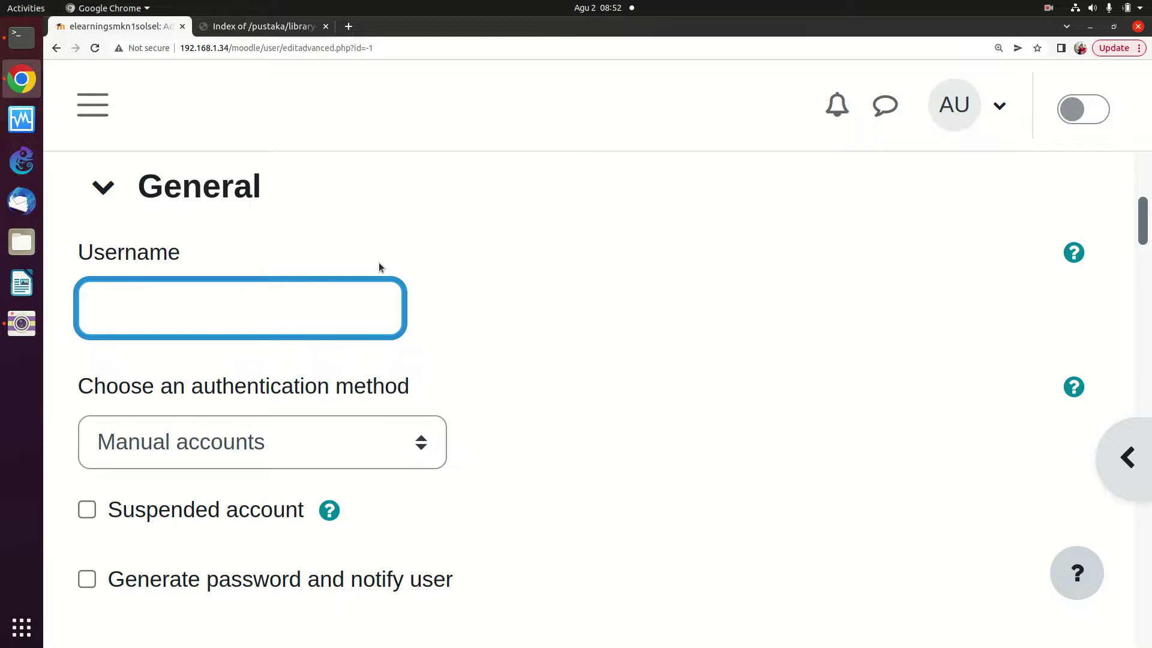
pyautogui.write('M')
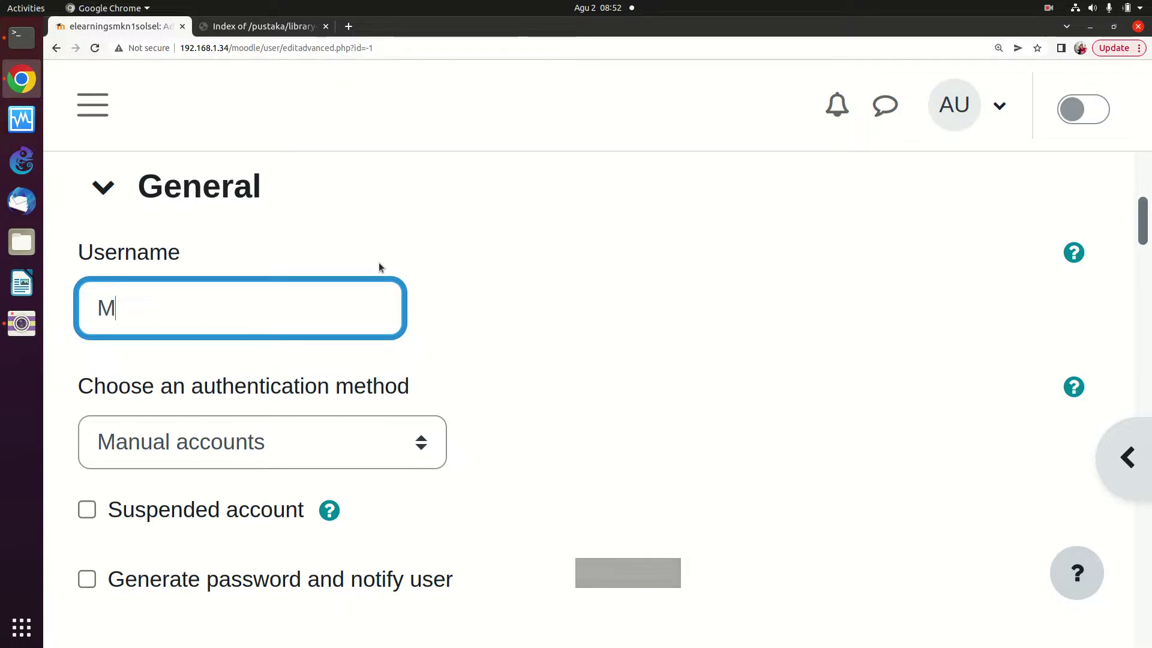
pyautogui.press('BackSpace')
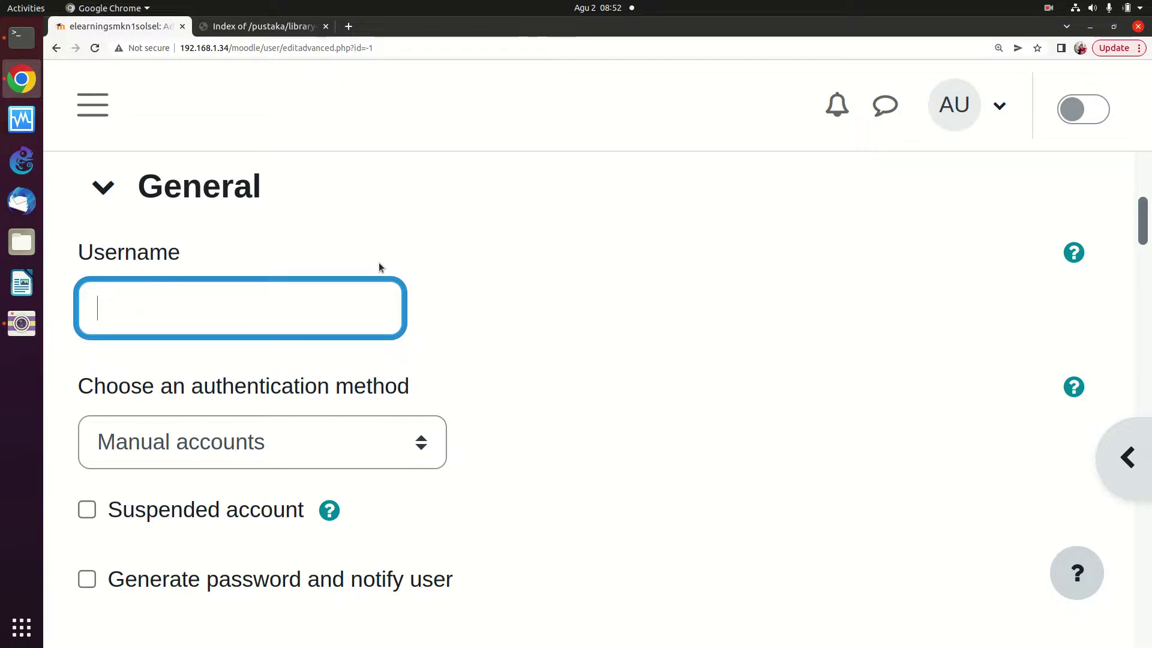
pyautogui.write('mryu')
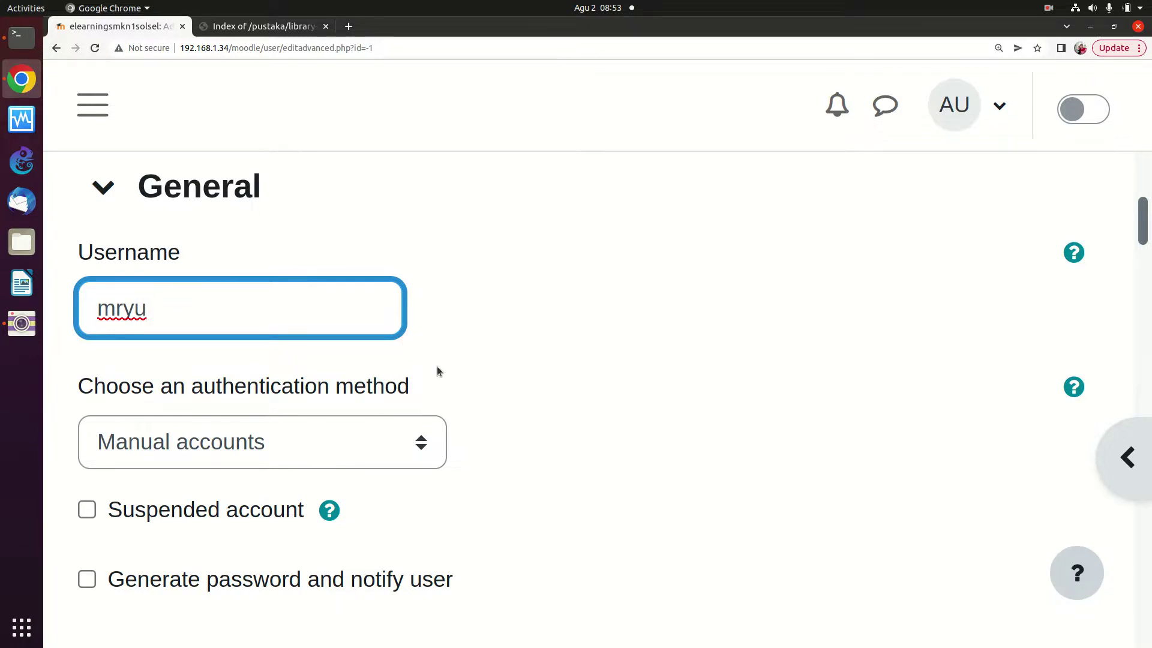
# Scroll through the form and activate the New password field
pyautogui.scroll(-3, 437, 370)
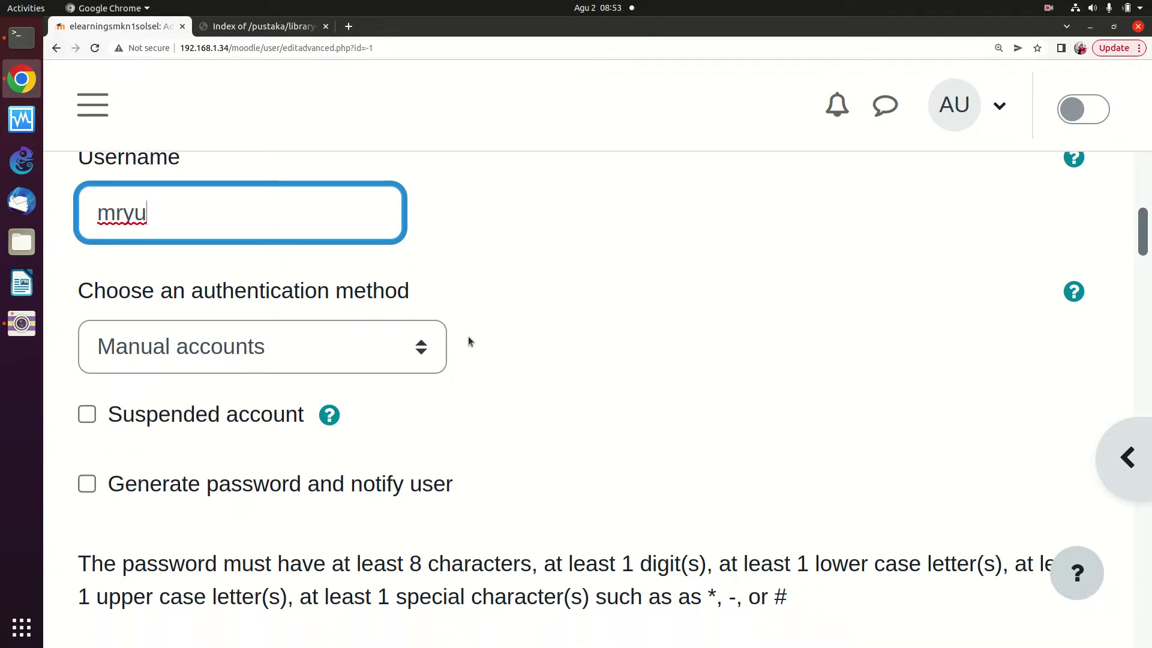
pyautogui.scroll(1, 468, 324)
pyautogui.scroll(-1, 460, 360)
pyautogui.scroll(-4, 459, 365)
pyautogui.scroll(4, 429, 335)
pyautogui.scroll(-1, 405, 339)
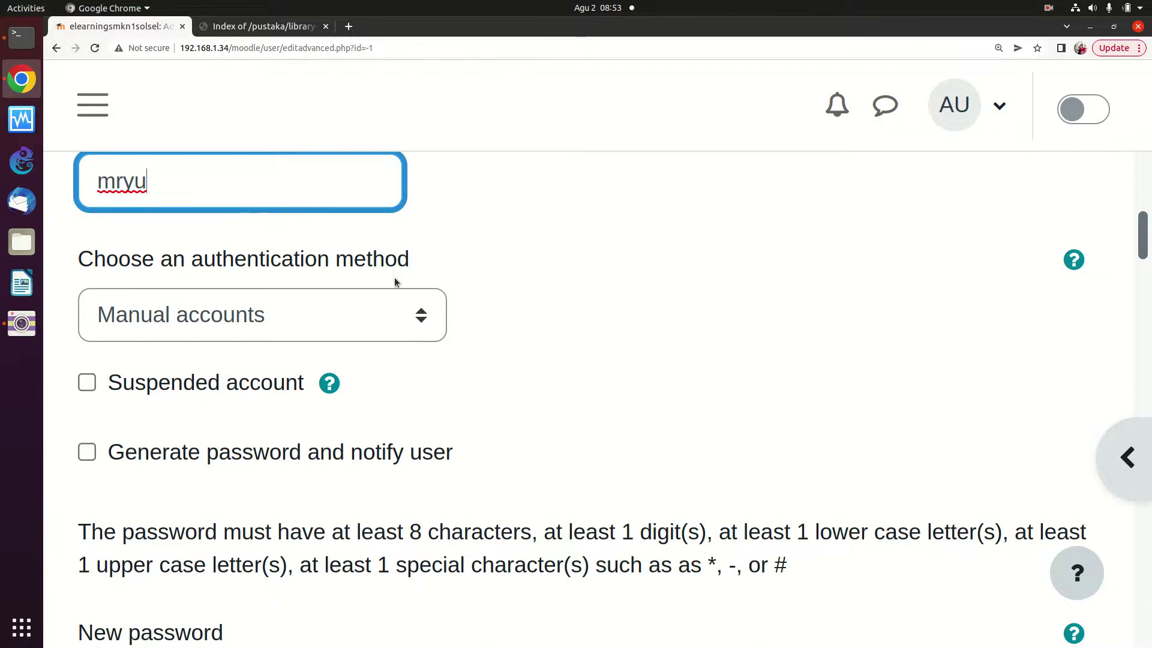
pyautogui.scroll(-2, 344, 293)
pyautogui.scroll(-4, 351, 312)
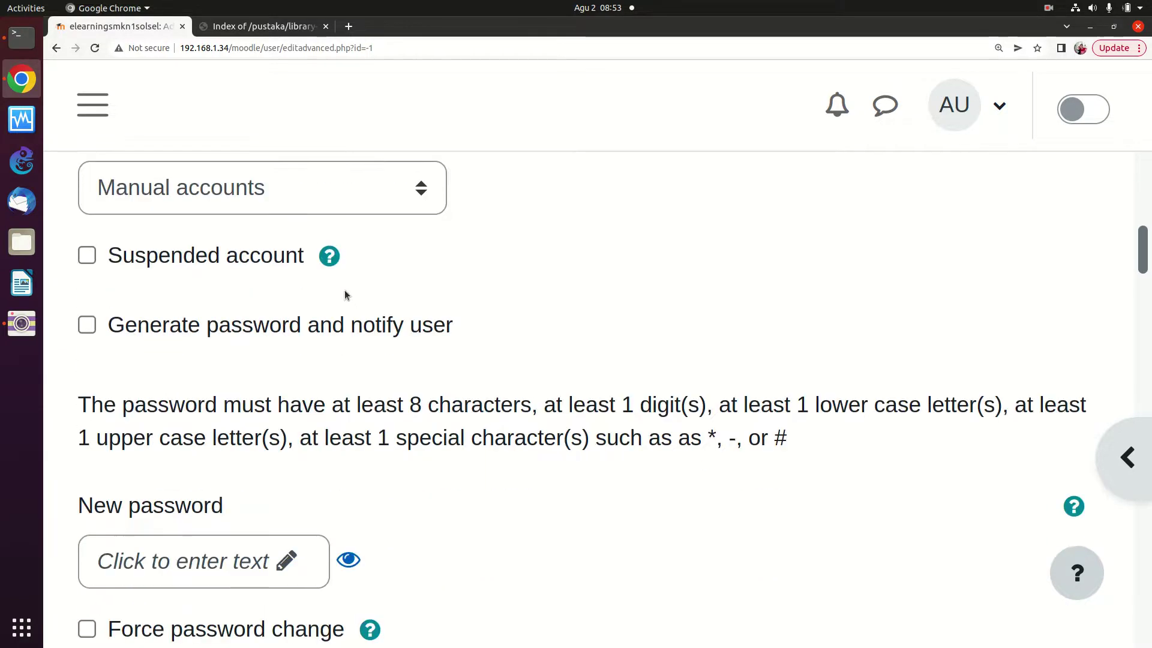
pyautogui.scroll(-1, 341, 265)
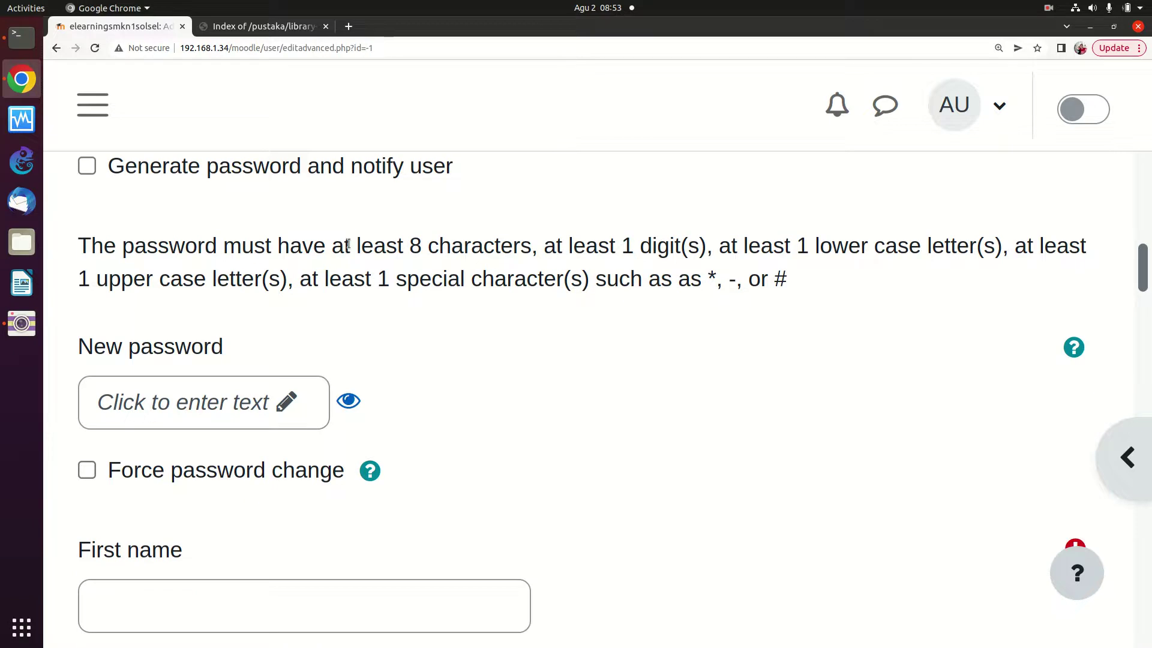
pyautogui.scroll(1, 350, 249)
pyautogui.scroll(-1, 350, 249)
pyautogui.scroll(-2, 349, 240)
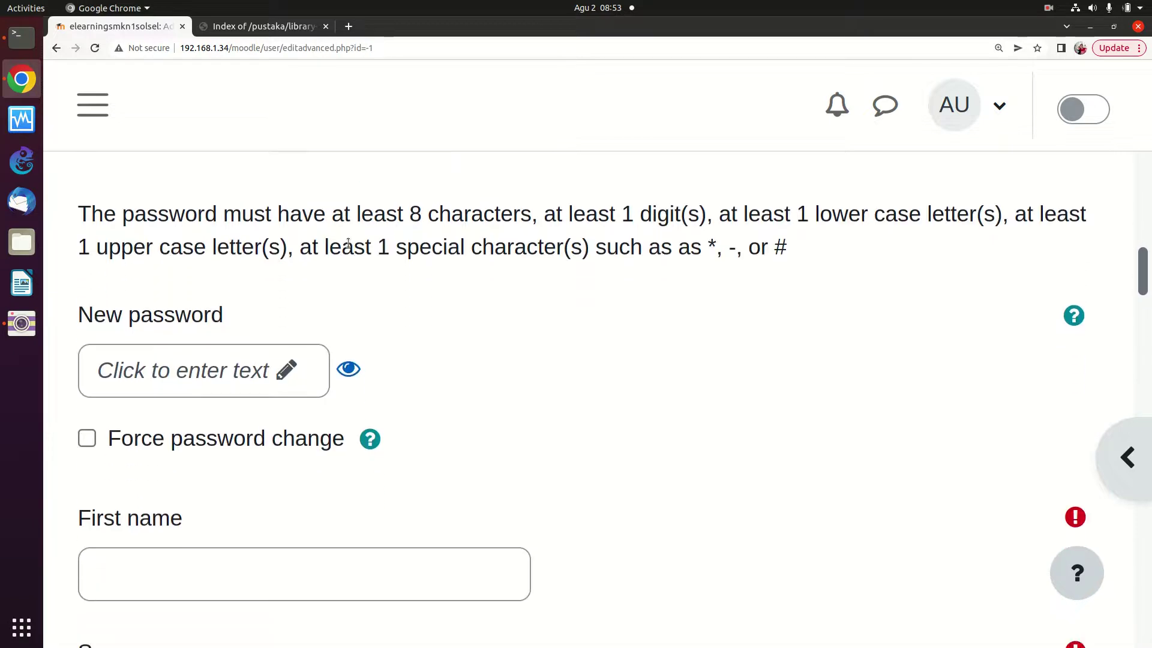
pyautogui.click(233, 271)
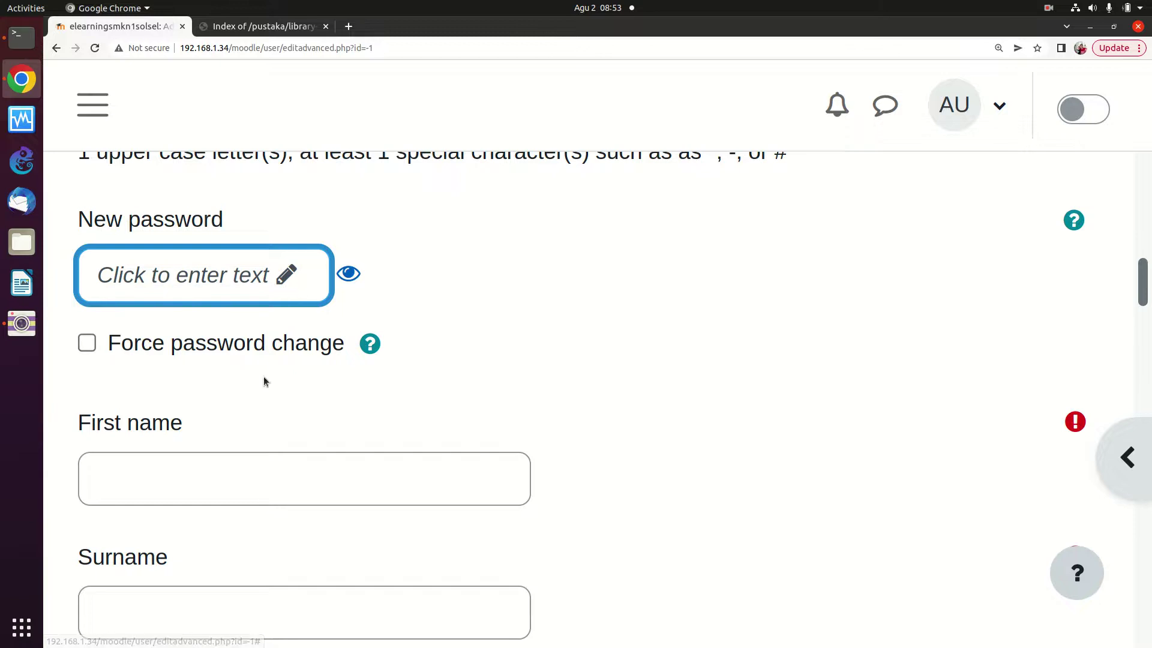
# Type the new user's password into the New password field
pyautogui.click(285, 288)
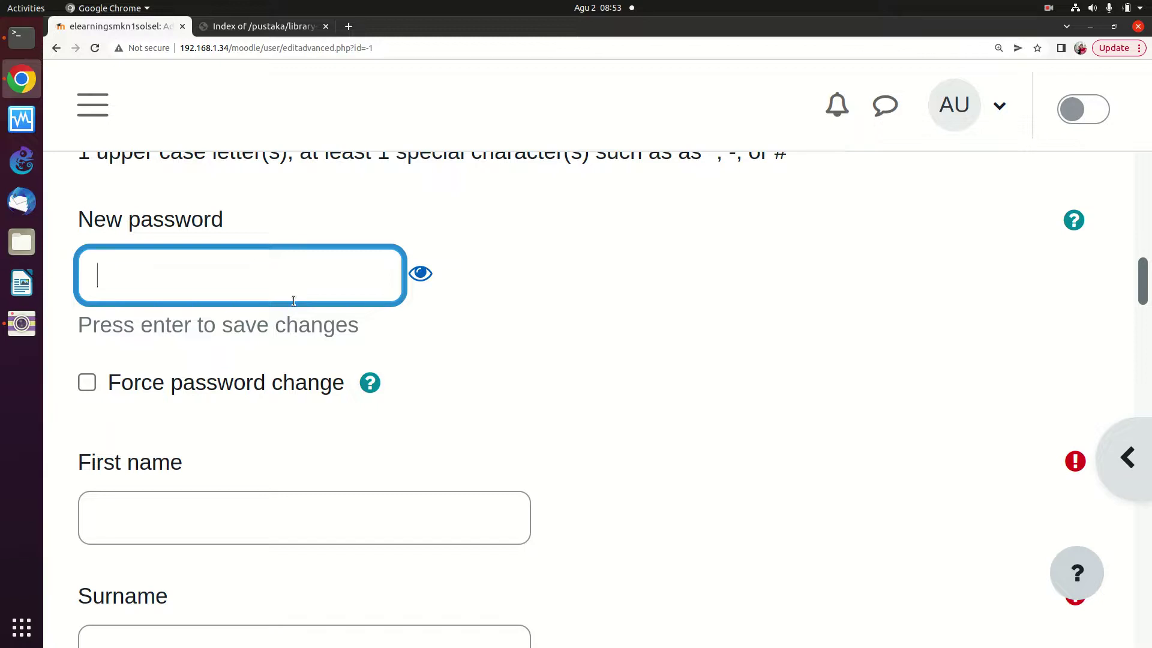
pyautogui.write('S')
pyautogui.write('•••')
pyautogui.write('•••••')
pyautogui.write('•')
pyautogui.write('•••')
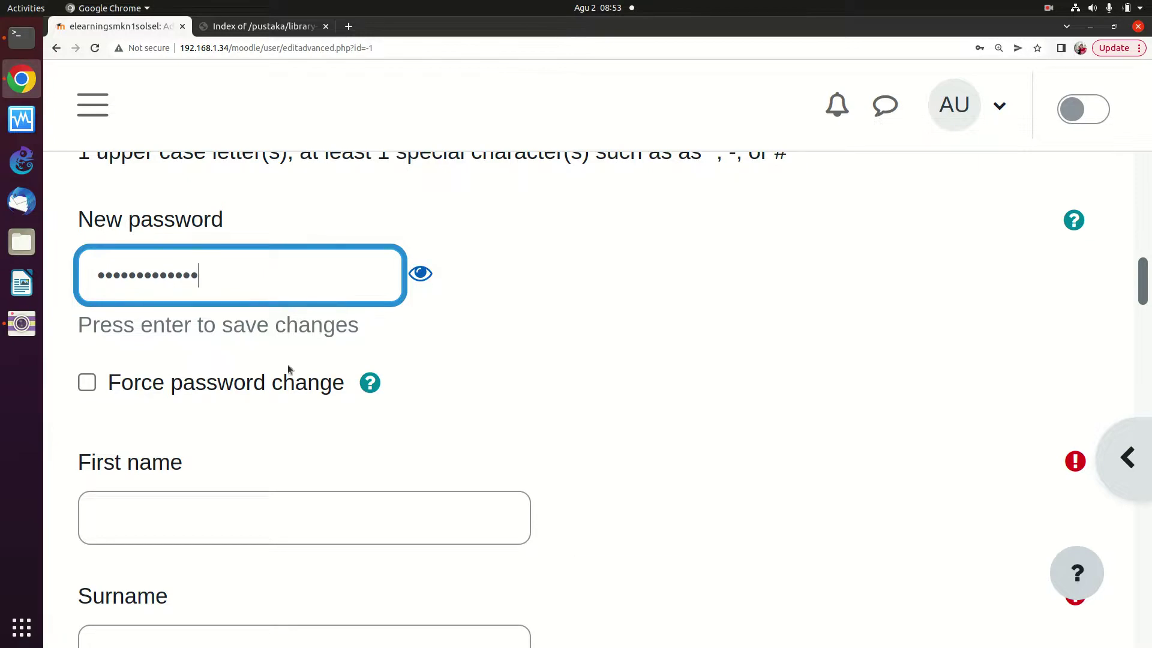
pyautogui.scroll(-4, 222, 433)
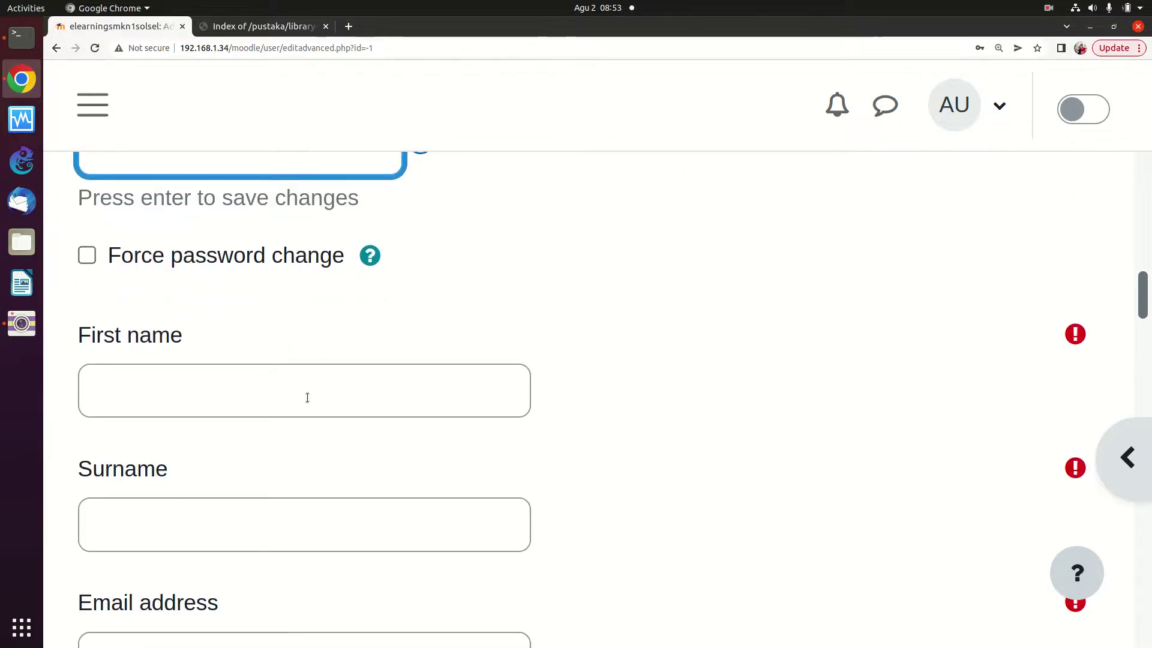
# Fill in the new user's first name and surname fields
pyautogui.click(306, 395)
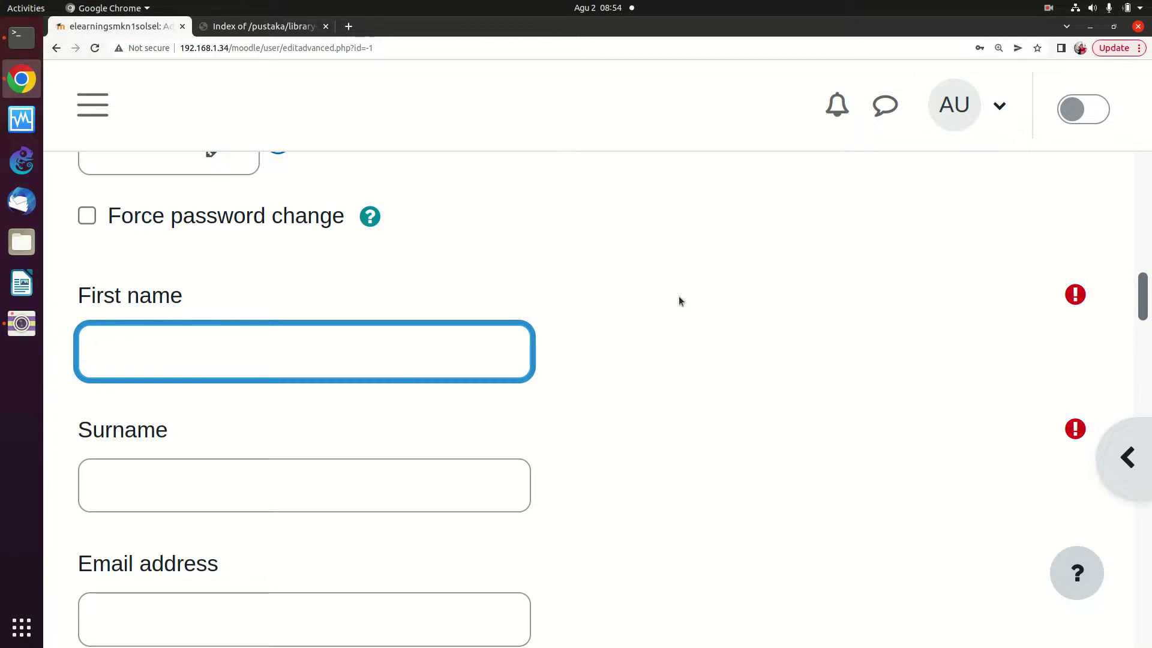
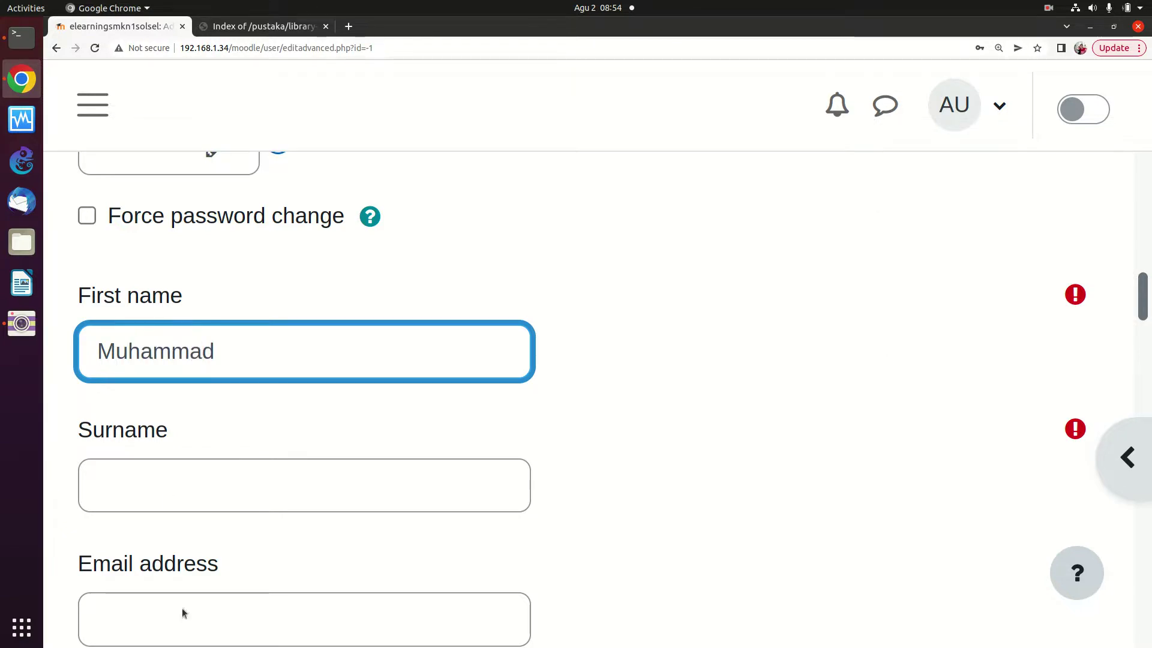
pyautogui.click(250, 487)
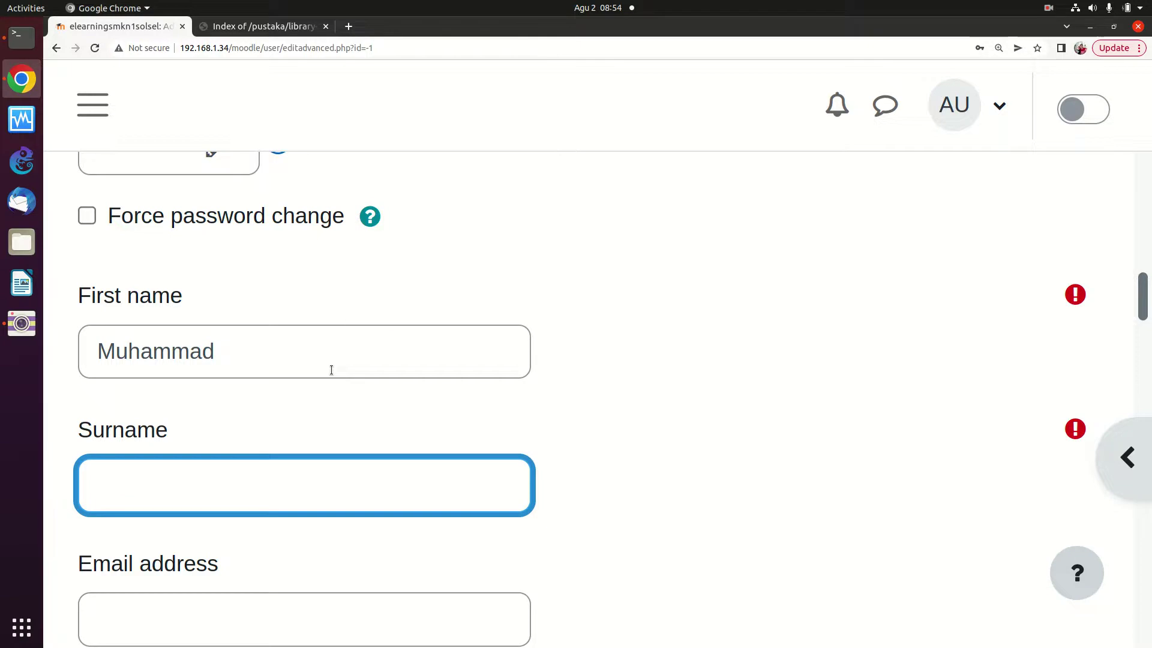
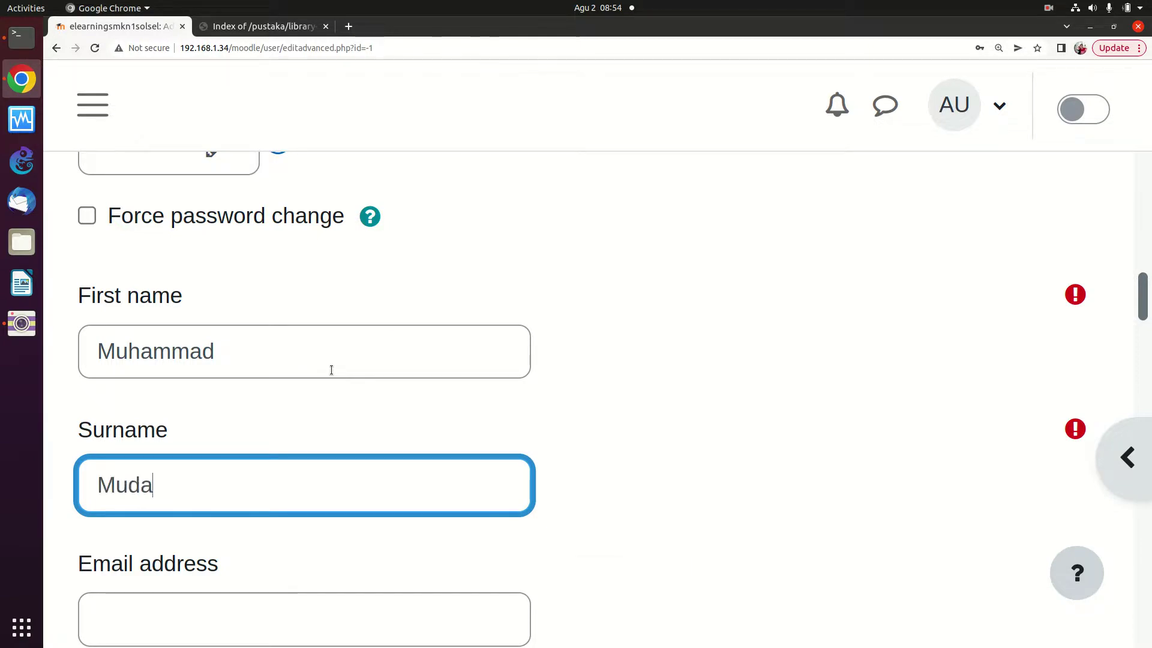
pyautogui.scroll(-1, 255, 549)
pyautogui.scroll(-3, 276, 544)
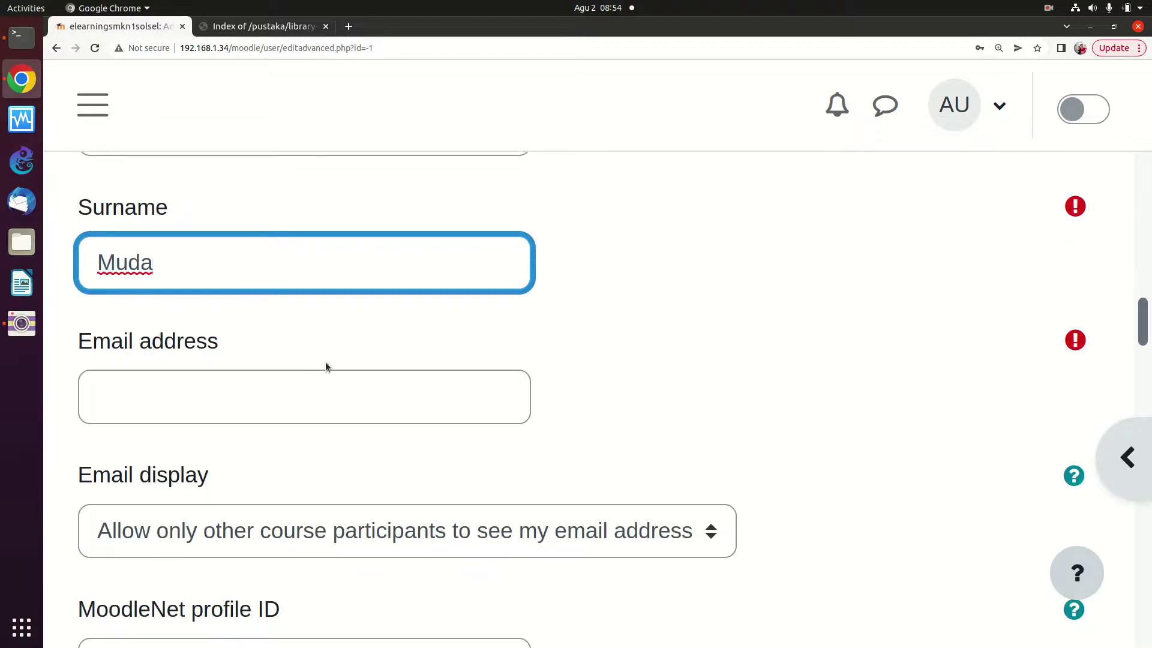
pyautogui.scroll(-1, 325, 366)
# Enter the user's e-mail address and city/town
pyautogui.click(301, 370)
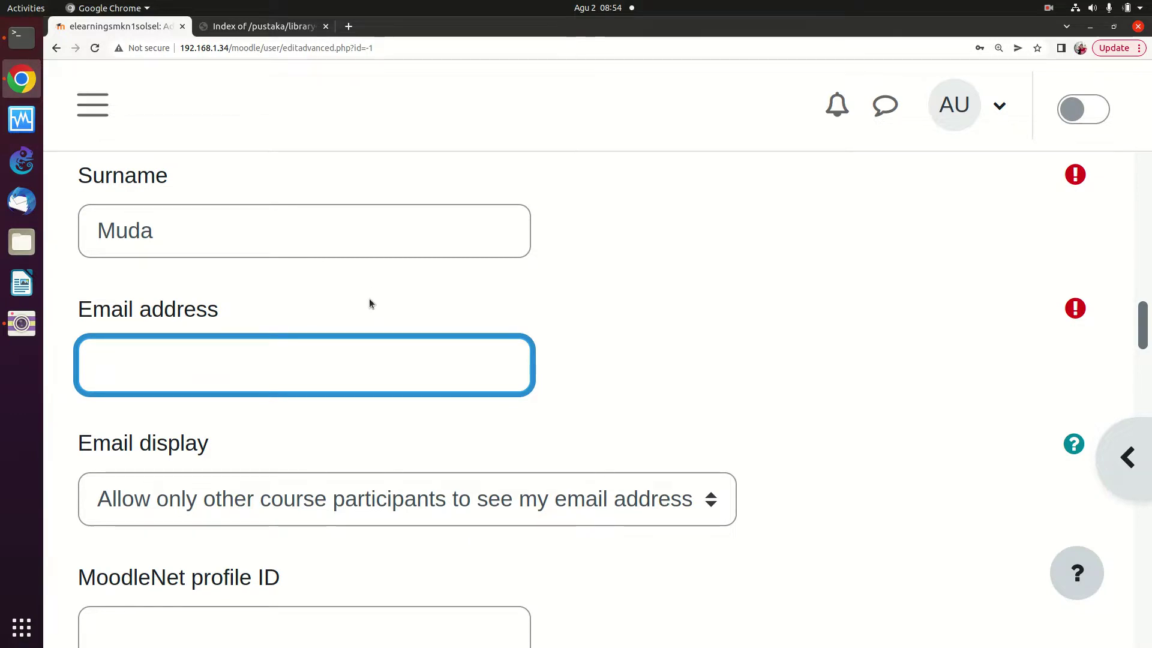
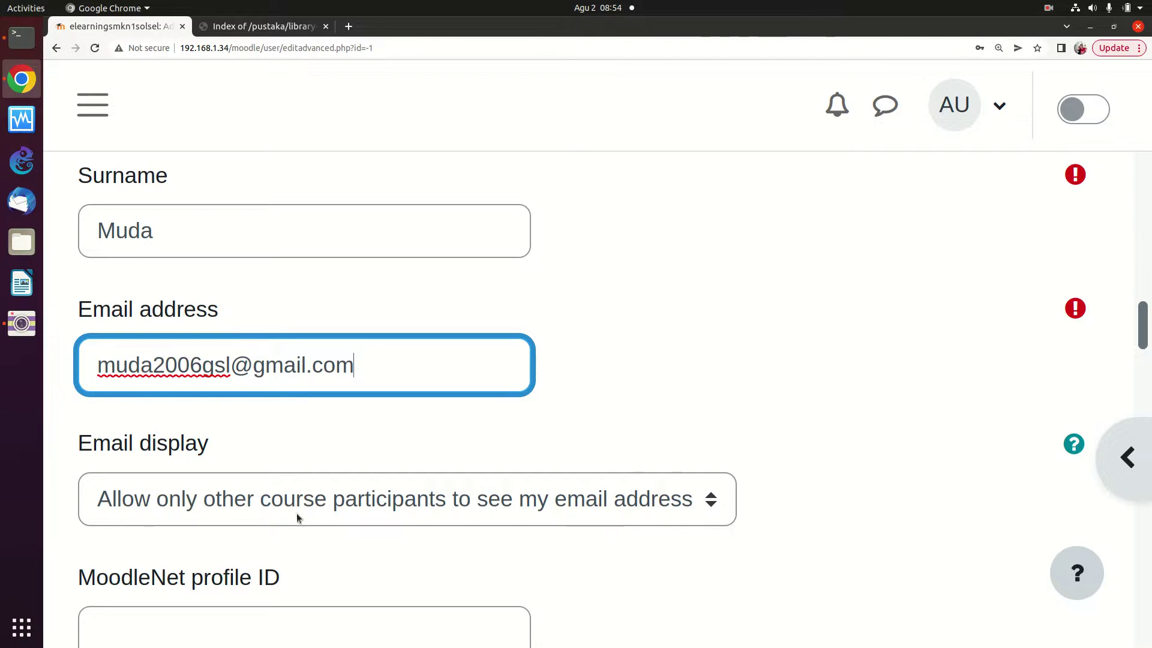
pyautogui.scroll(-3, 278, 436)
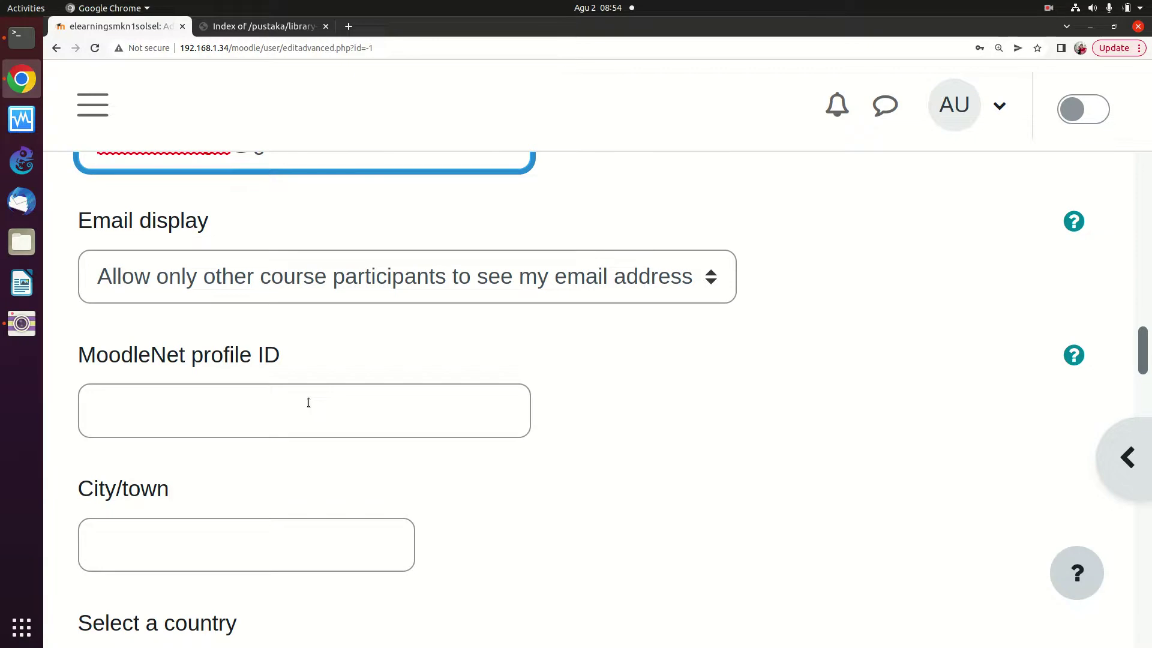
pyautogui.scroll(-2, 326, 360)
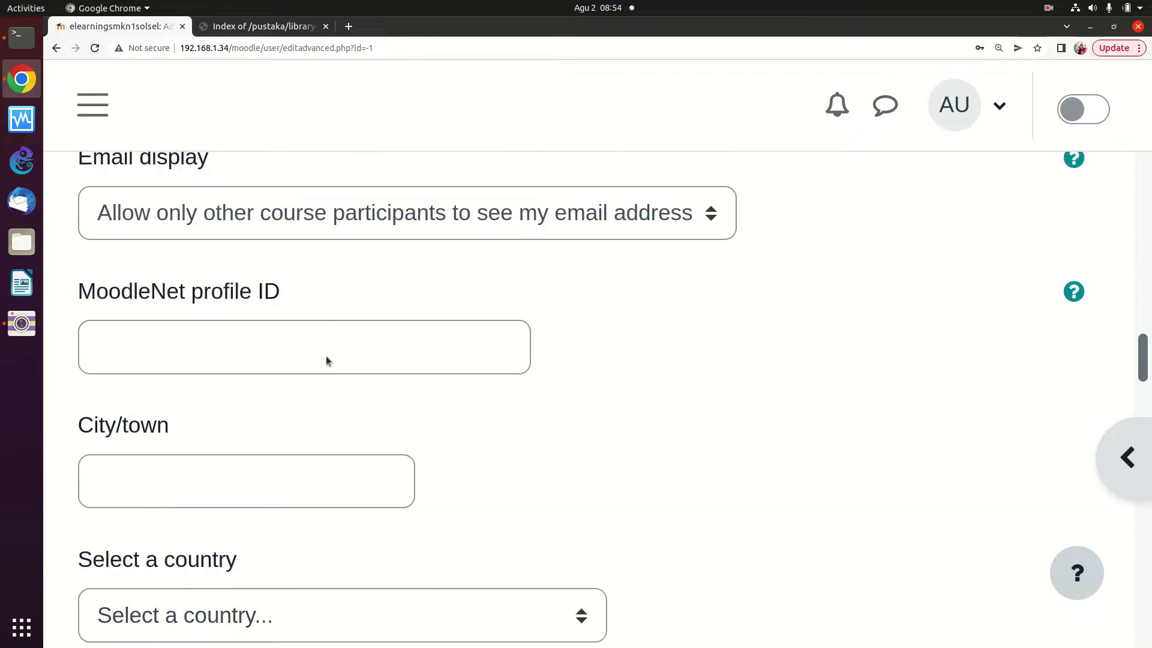
pyautogui.scroll(-1, 295, 446)
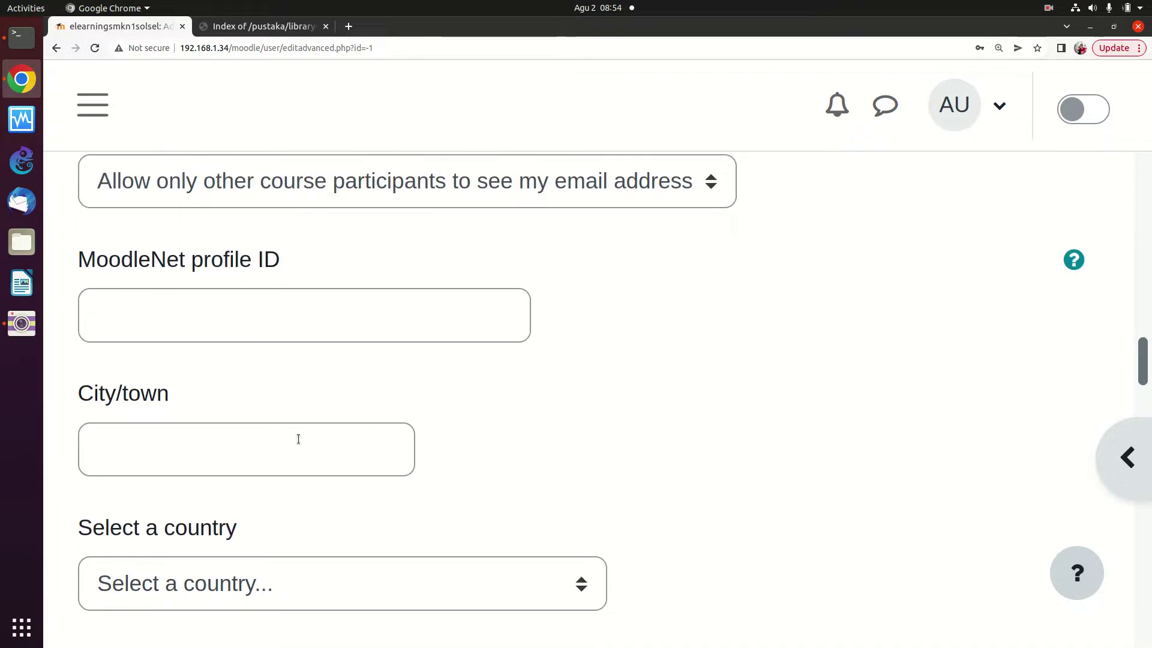
pyautogui.click(299, 436)
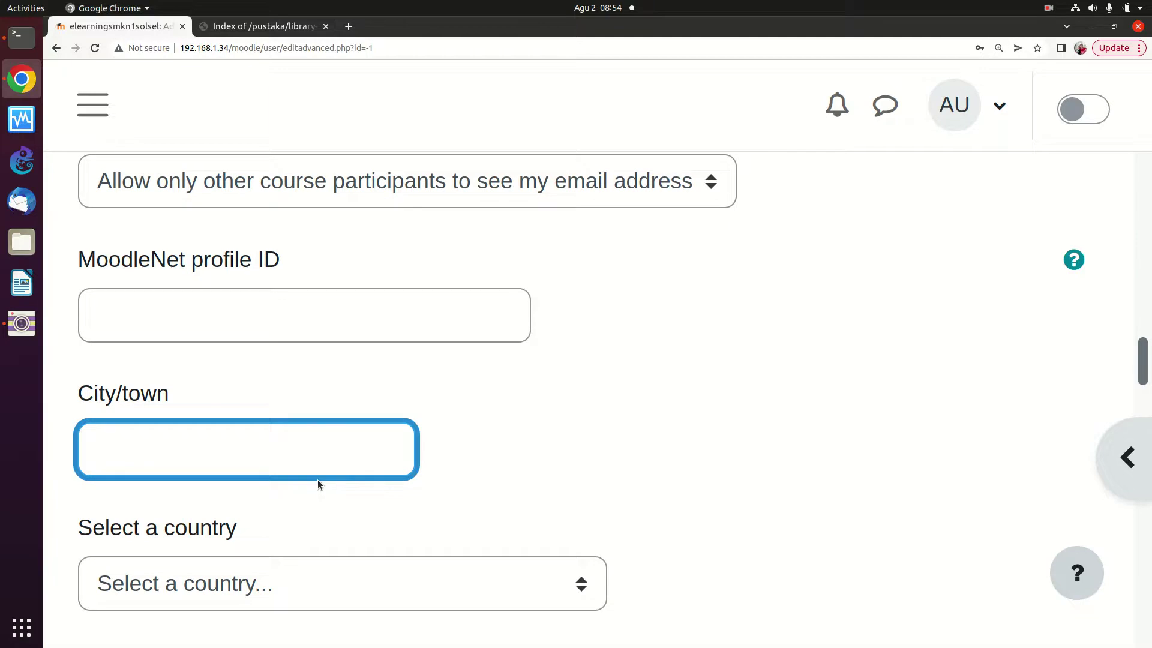
pyautogui.write('S')
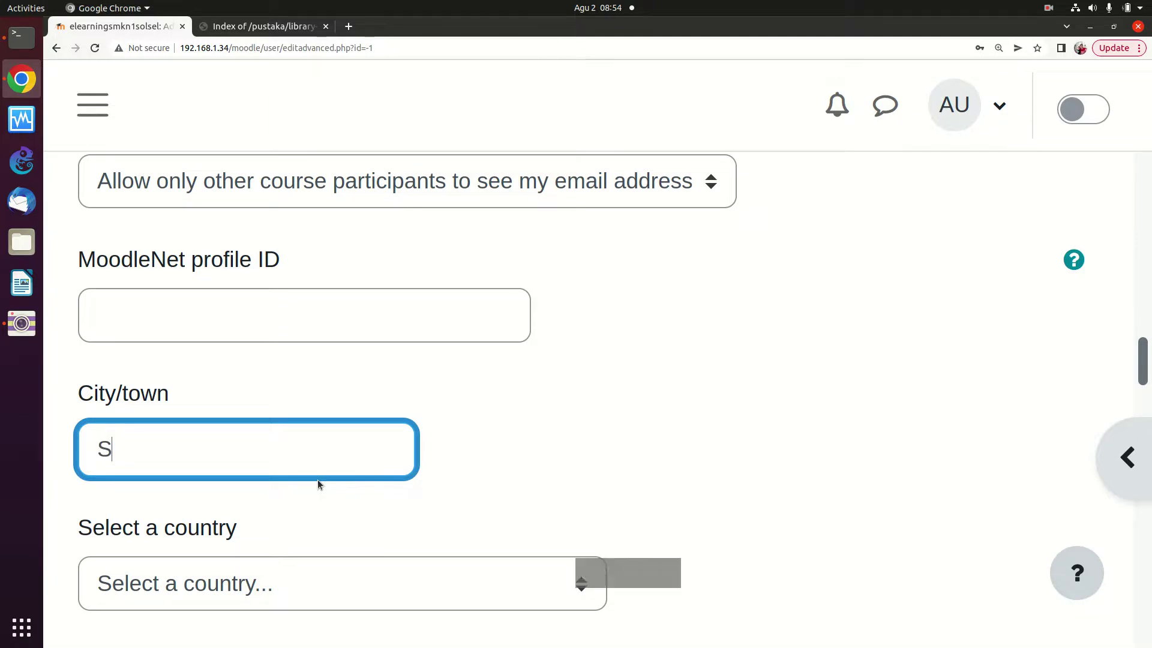
pyautogui.write('olok ')
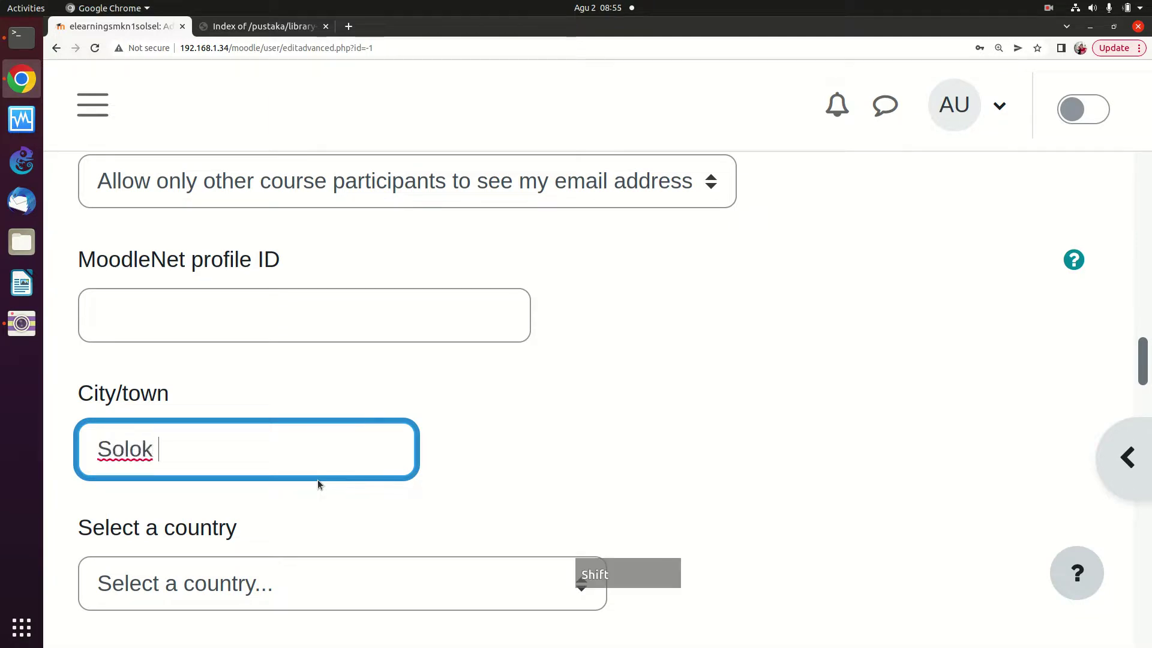
pyautogui.write('Selatan')
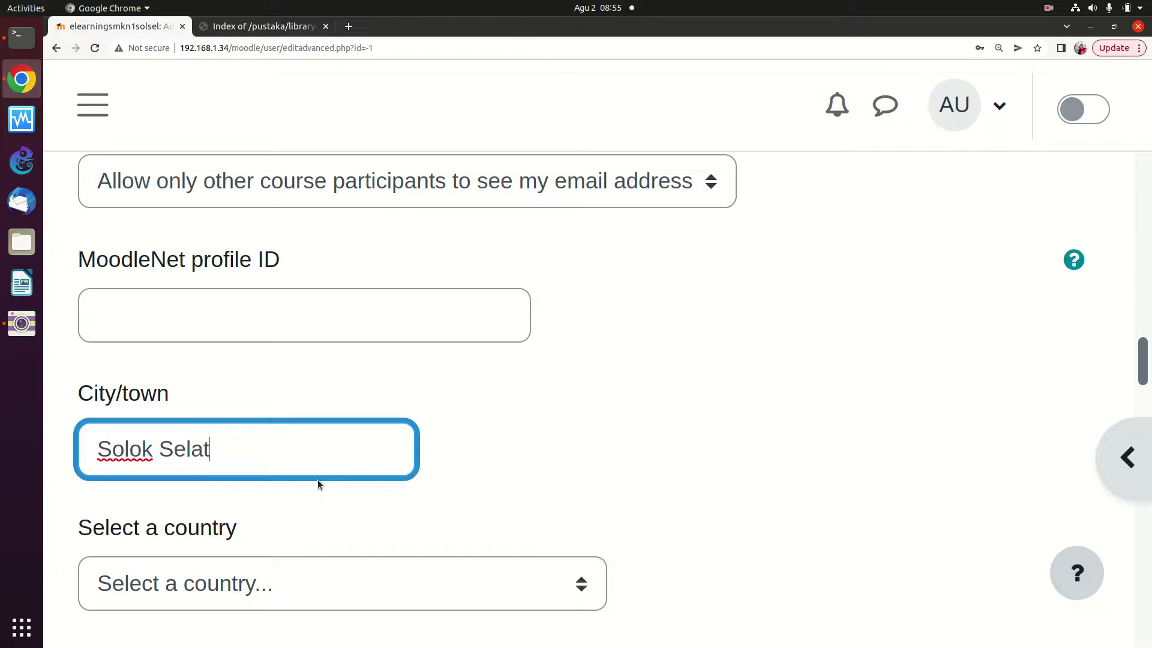
pyautogui.scroll(-3, 235, 566)
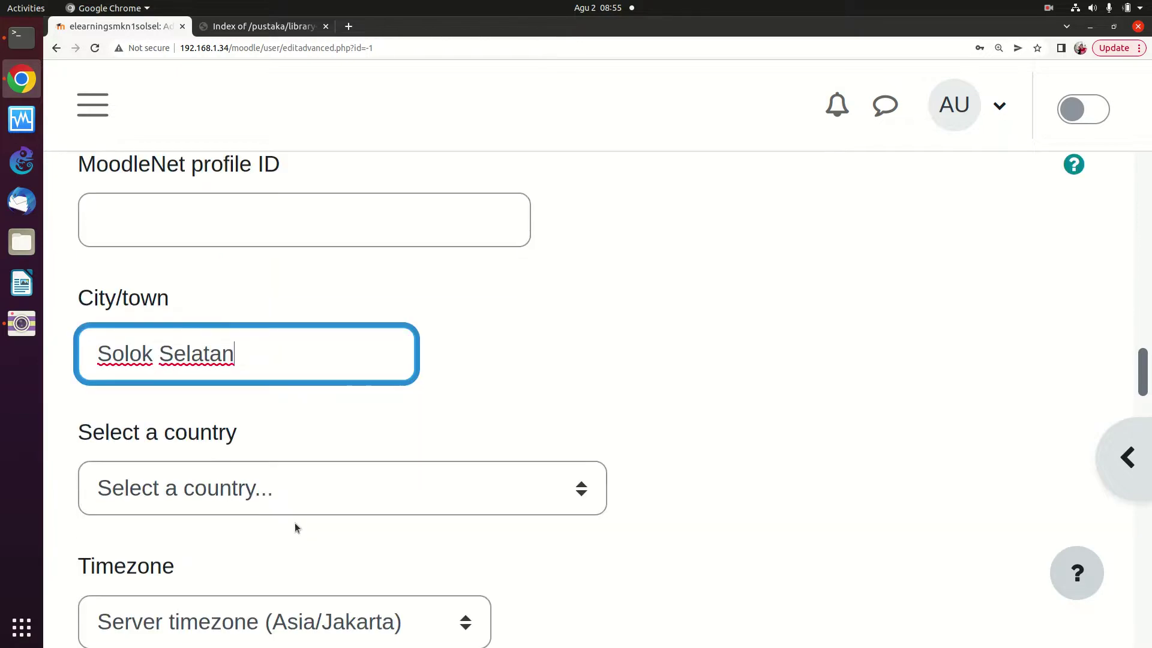
# Set the user's country to Indonesia
pyautogui.click(315, 496)
pyautogui.scroll(-10, 354, 276)
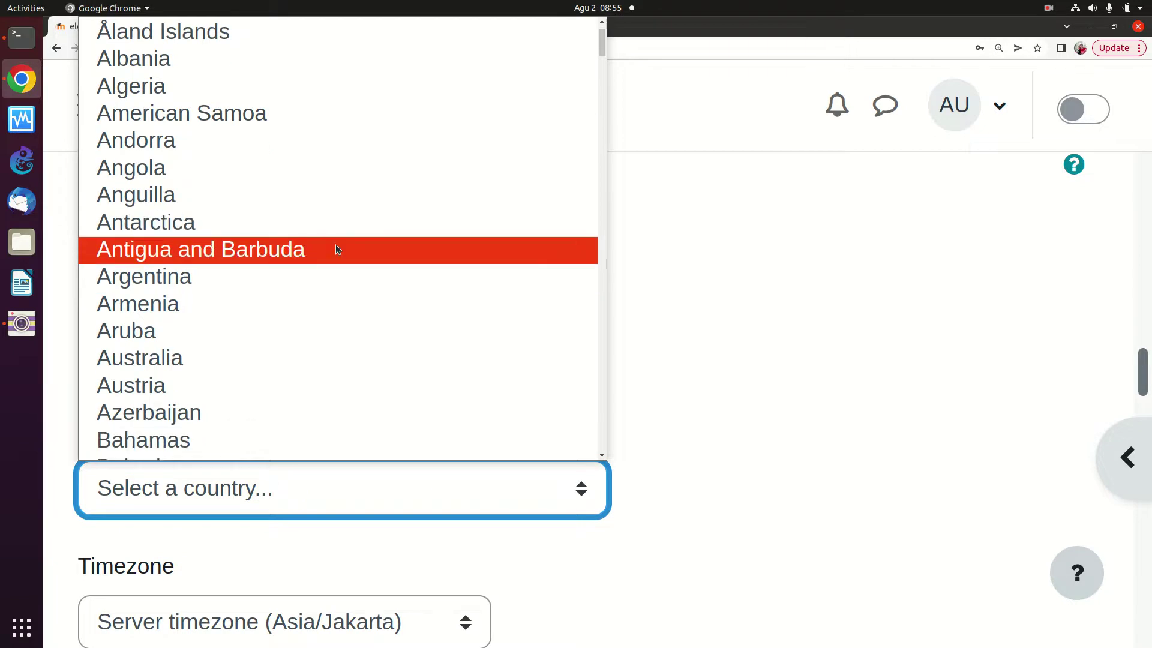
pyautogui.scroll(-15, 315, 238)
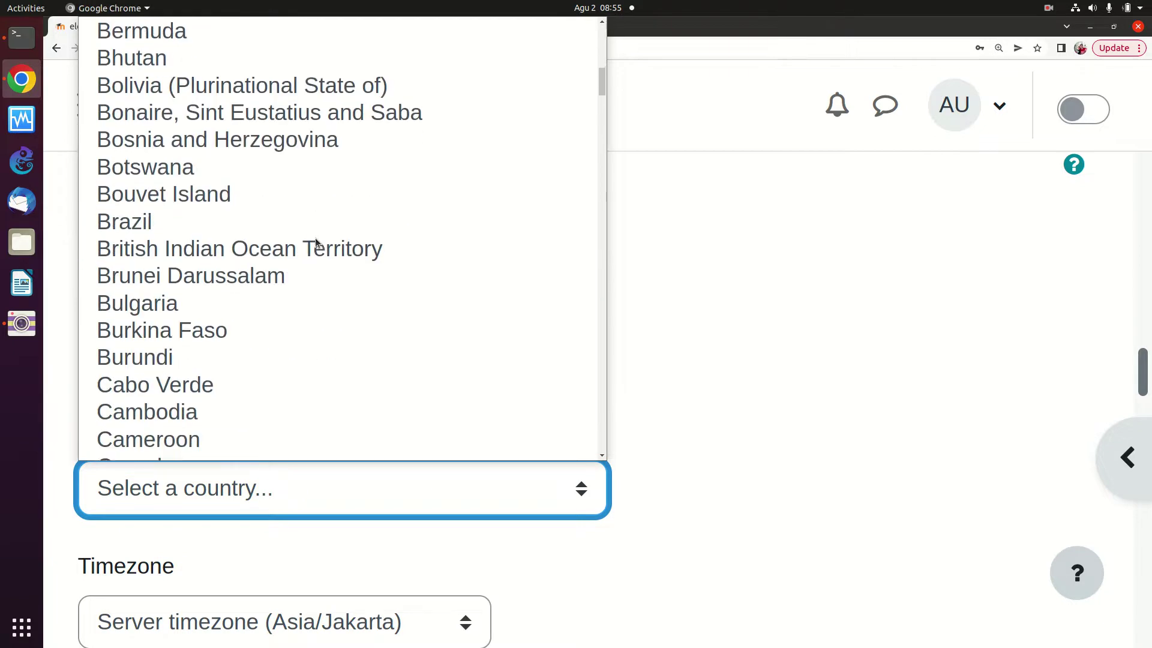
pyautogui.scroll(-15, 315, 240)
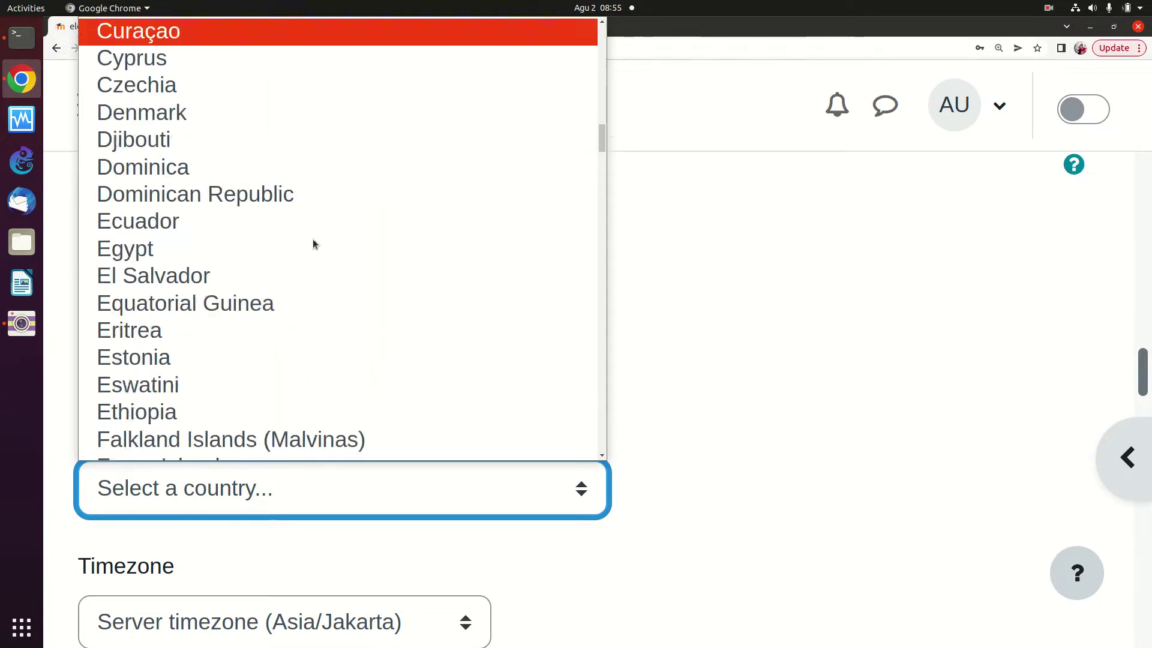
pyautogui.scroll(-2, 312, 238)
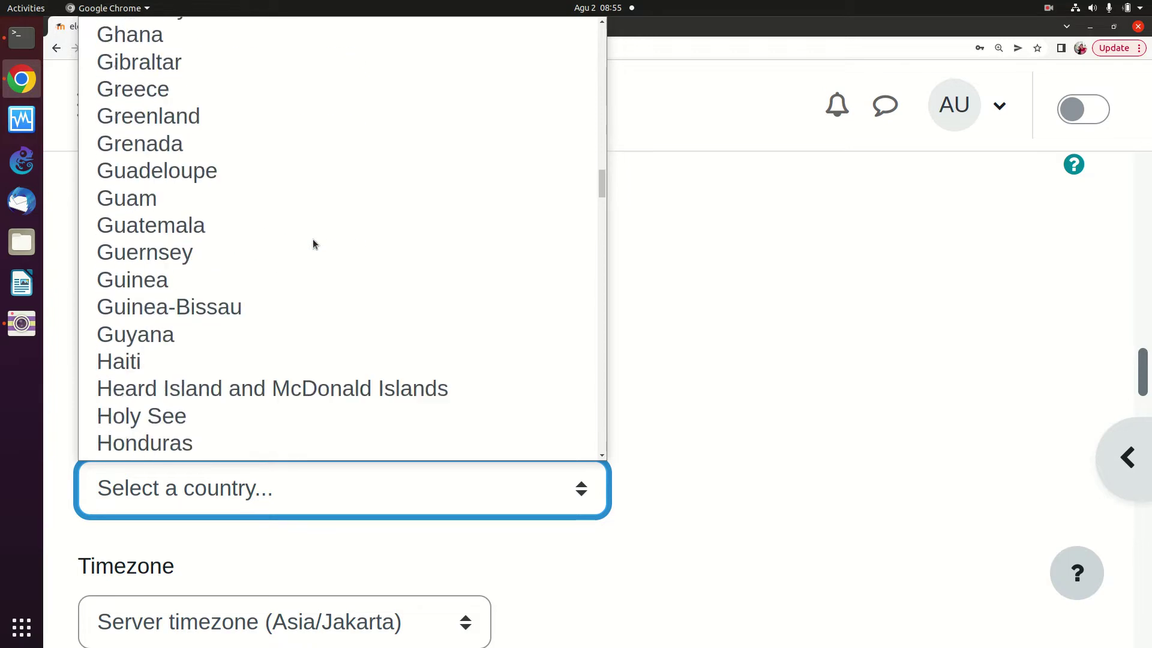
pyautogui.click(288, 489)
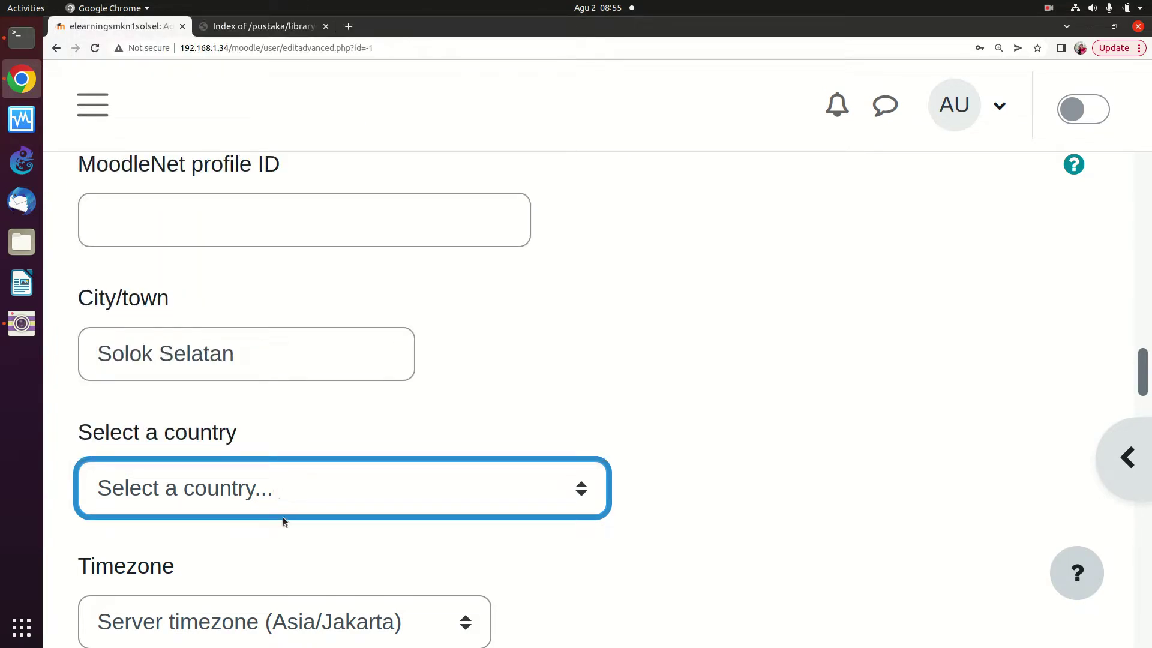
pyautogui.click(279, 482)
pyautogui.click(280, 484)
pyautogui.press('i')
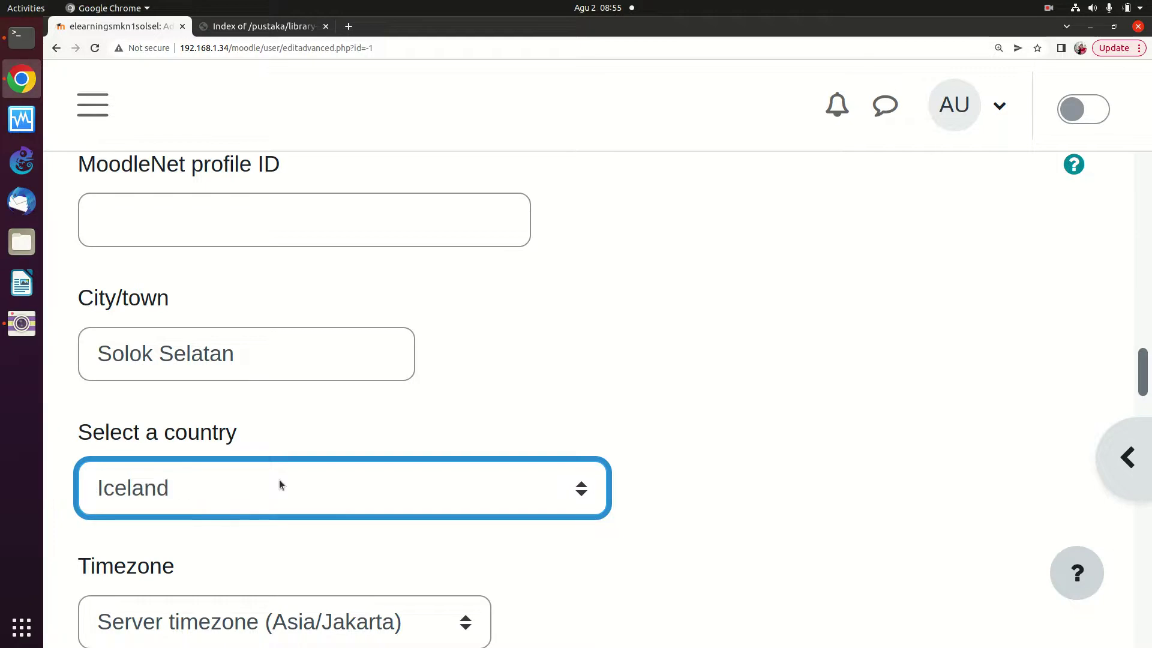
pyautogui.press('n')
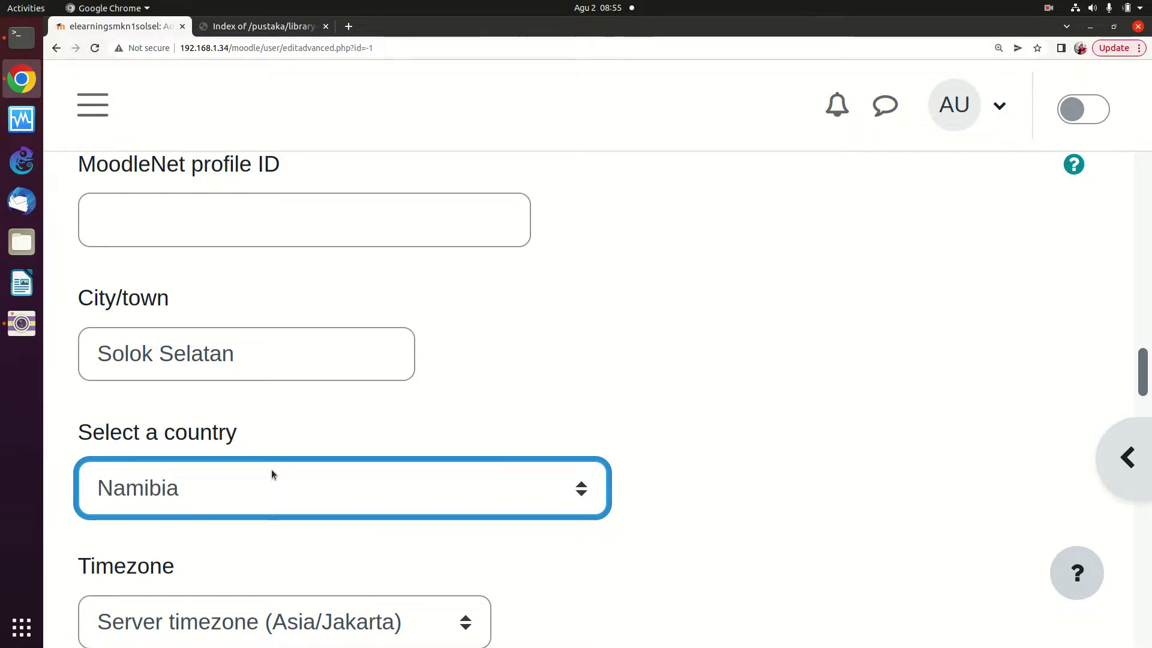
pyautogui.click(274, 483)
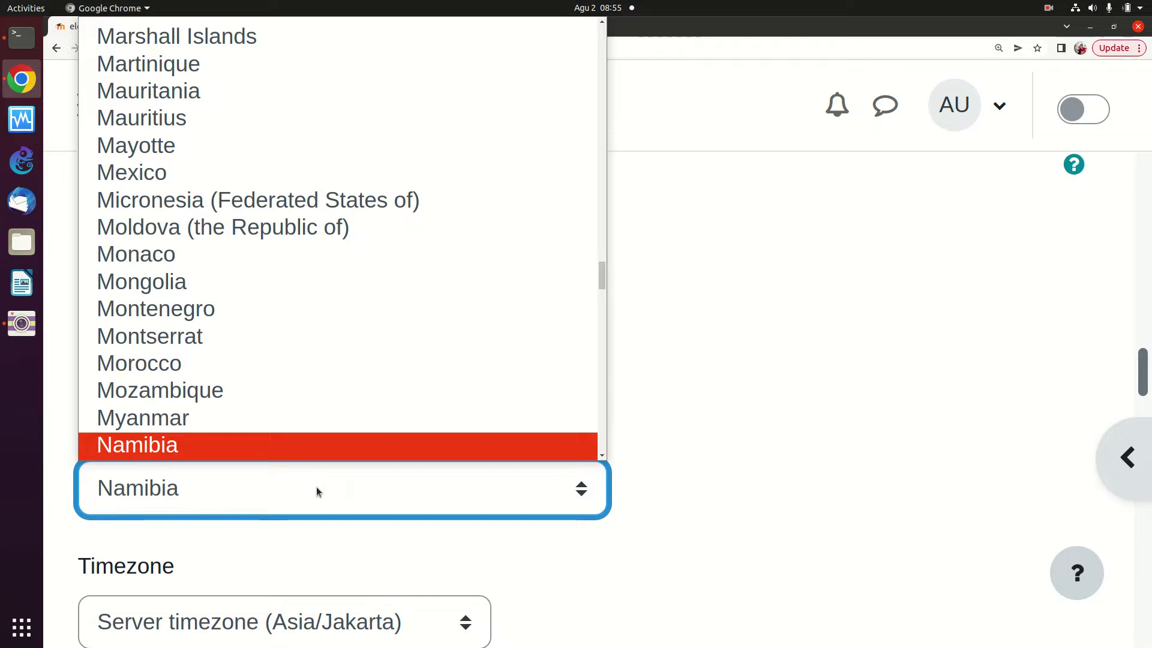
pyautogui.press('i')
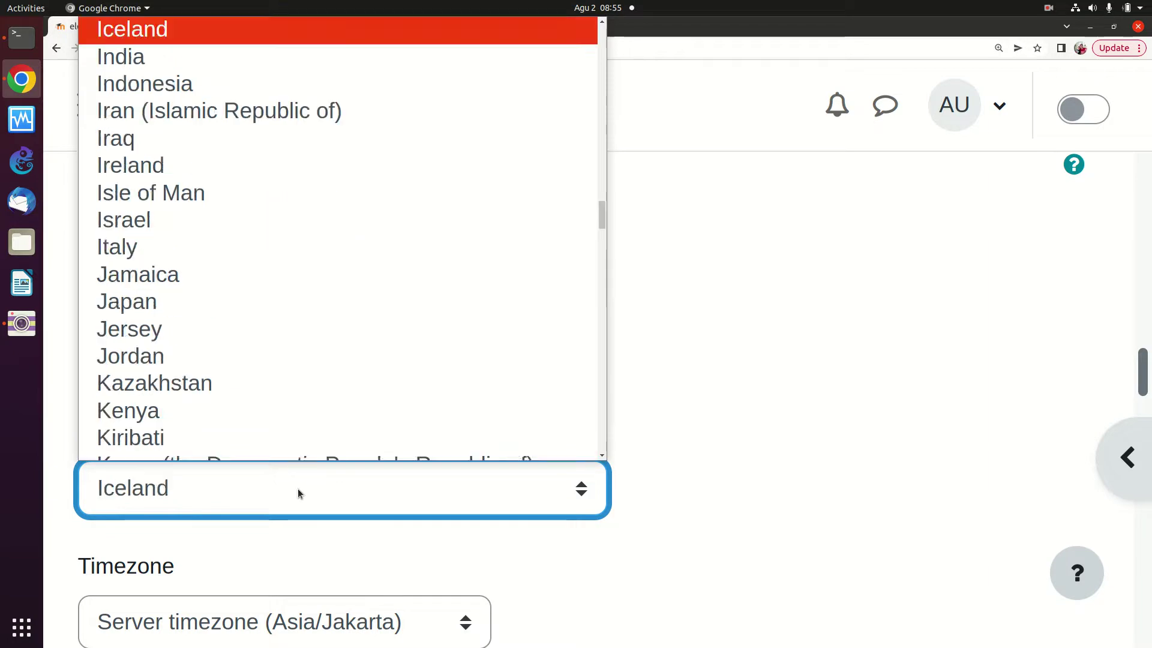
pyautogui.click(240, 87)
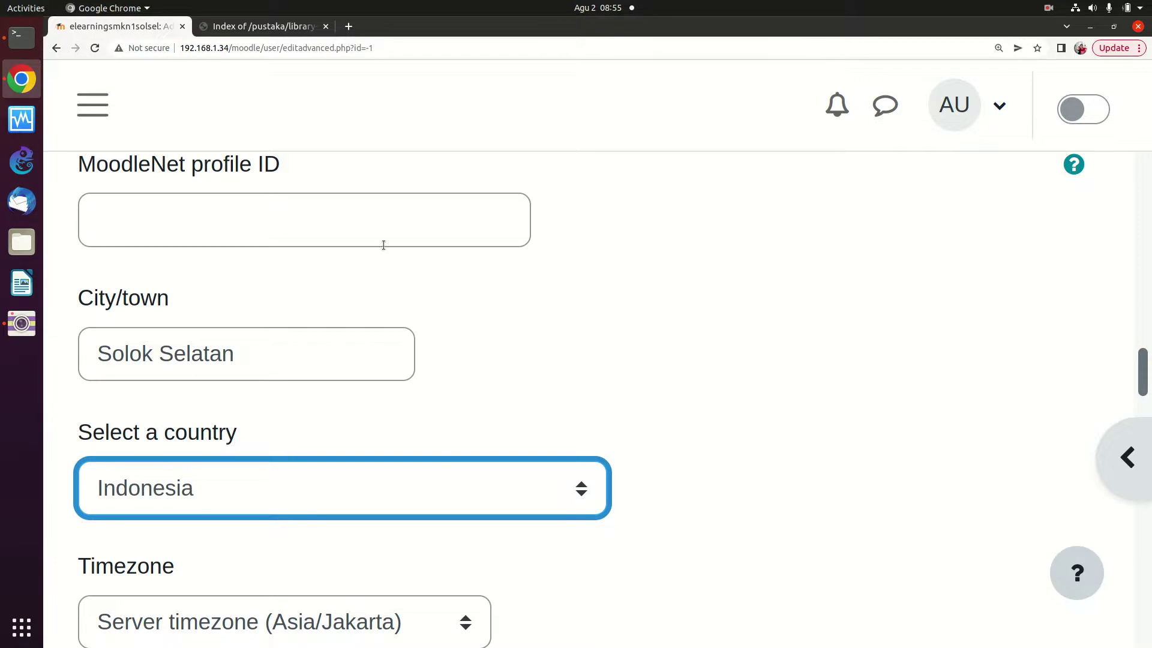
pyautogui.scroll(-2, 344, 324)
# Keep the server timezone and submit the form with Create user
pyautogui.scroll(-5, 293, 417)
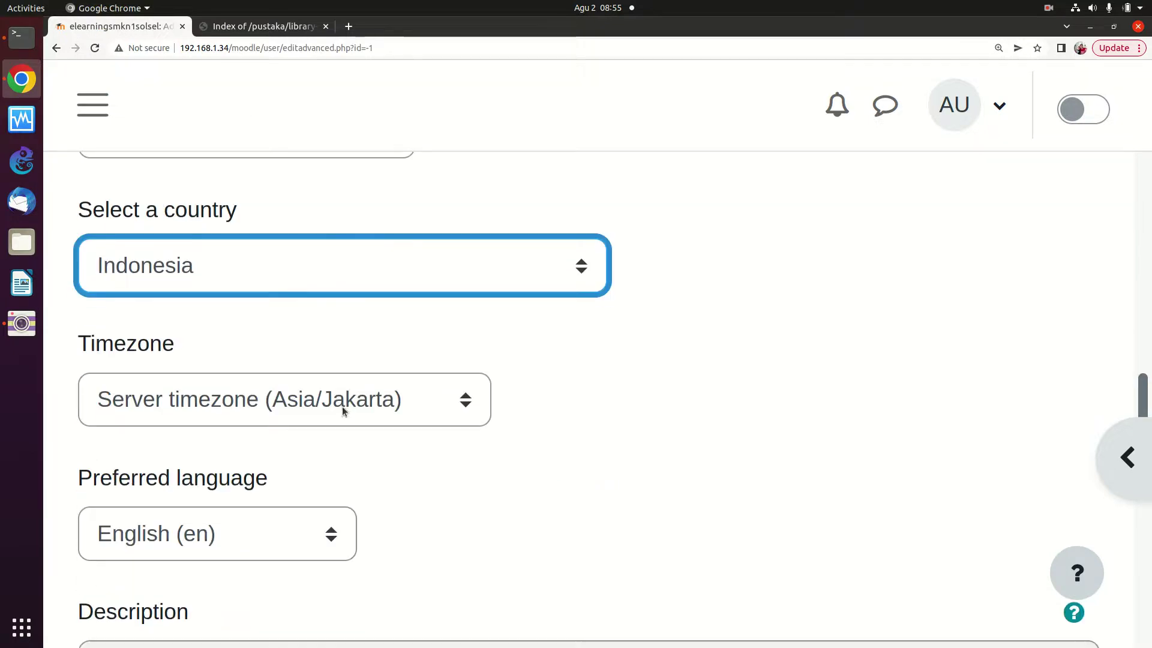
pyautogui.click(339, 420)
pyautogui.click(339, 423)
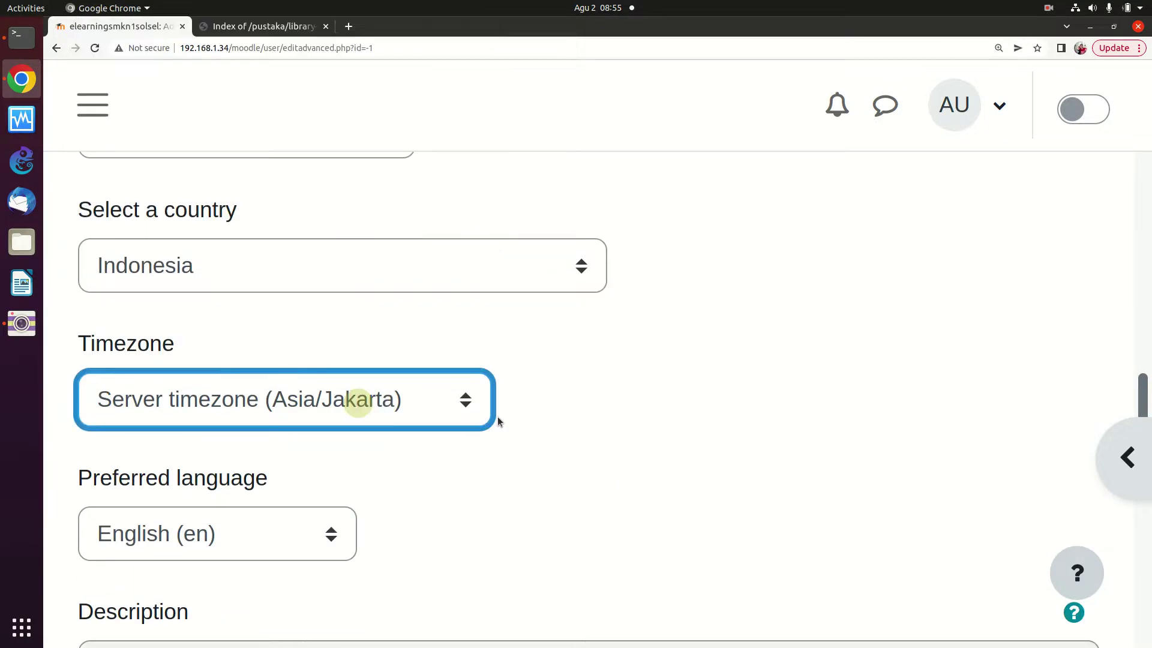
pyautogui.scroll(-1, 365, 477)
pyautogui.scroll(-1, 362, 470)
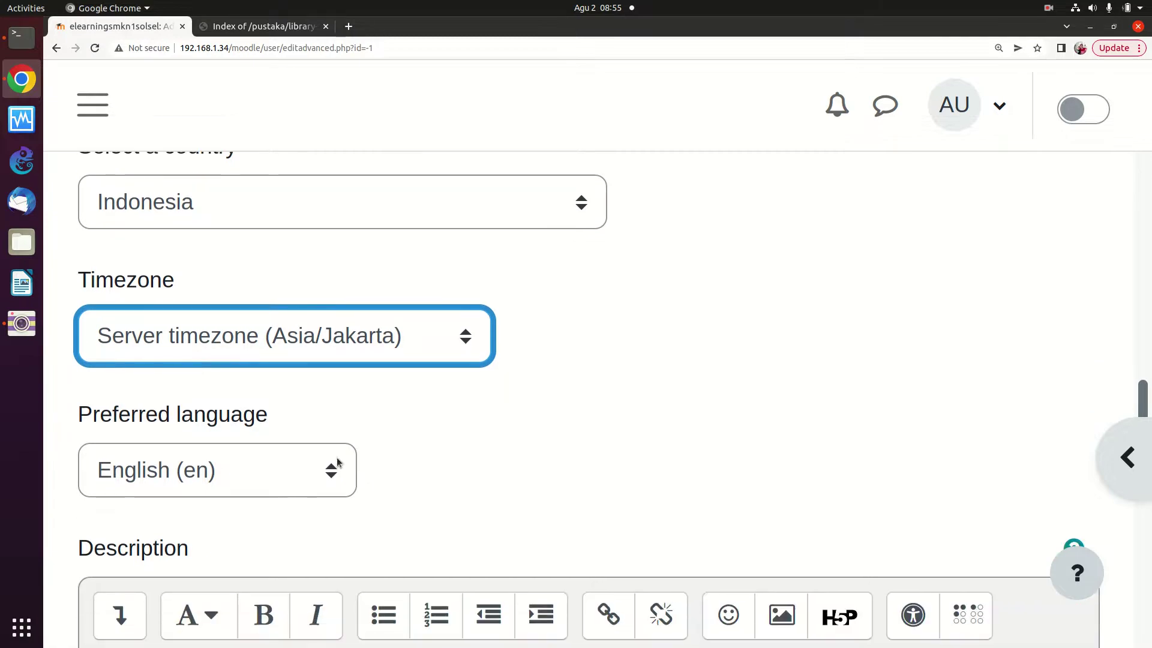
pyautogui.scroll(-3, 430, 431)
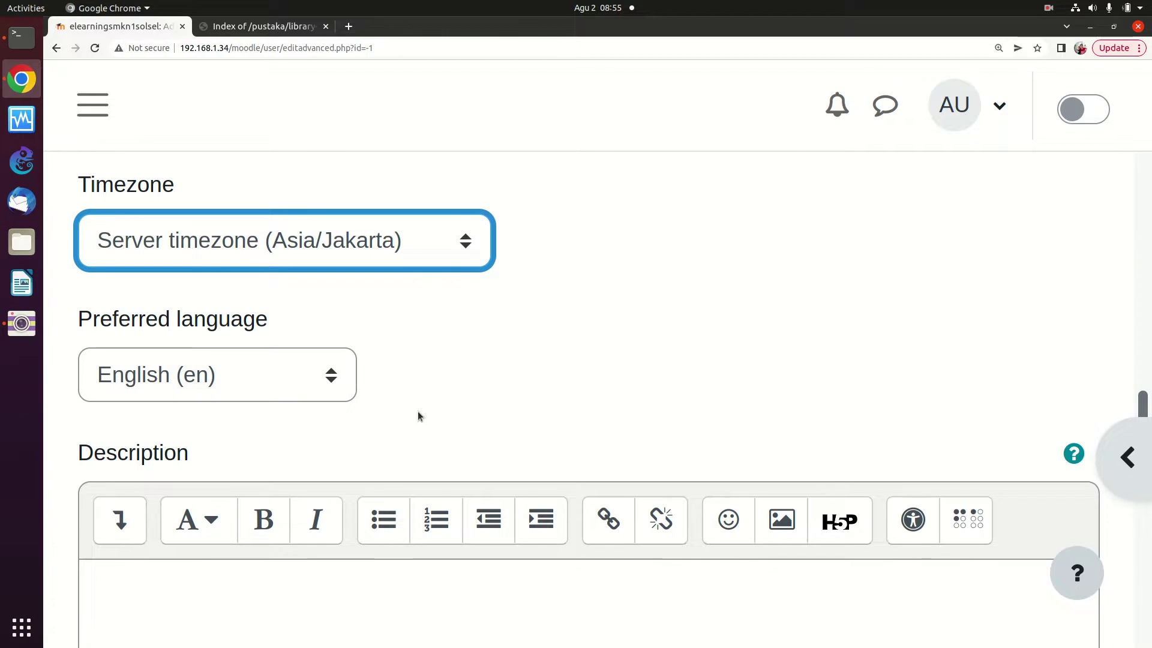
pyautogui.scroll(-6, 415, 408)
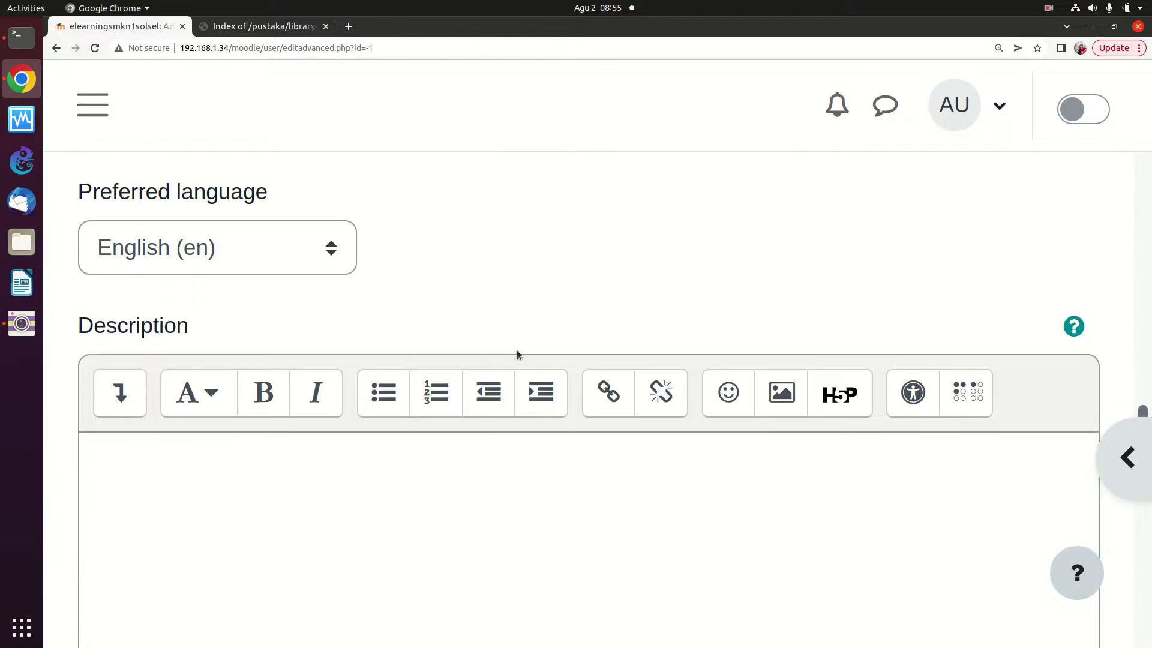
pyautogui.scroll(-2, 409, 462)
pyautogui.scroll(-15, 410, 447)
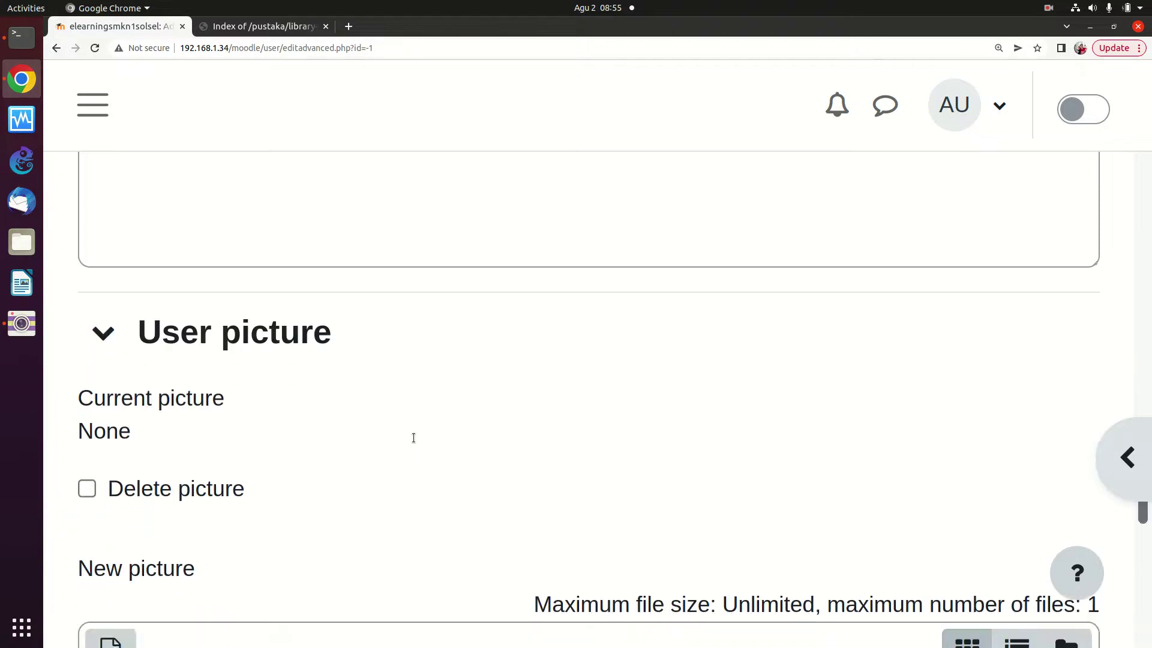
pyautogui.scroll(-4, 413, 437)
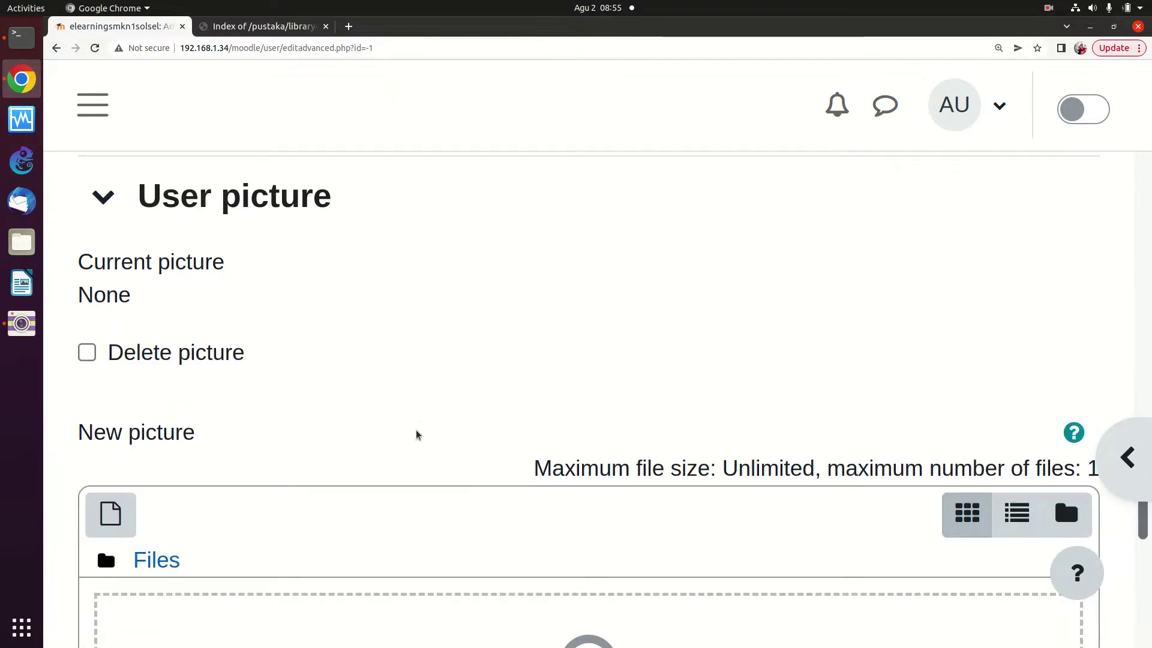
pyautogui.scroll(-16, 418, 426)
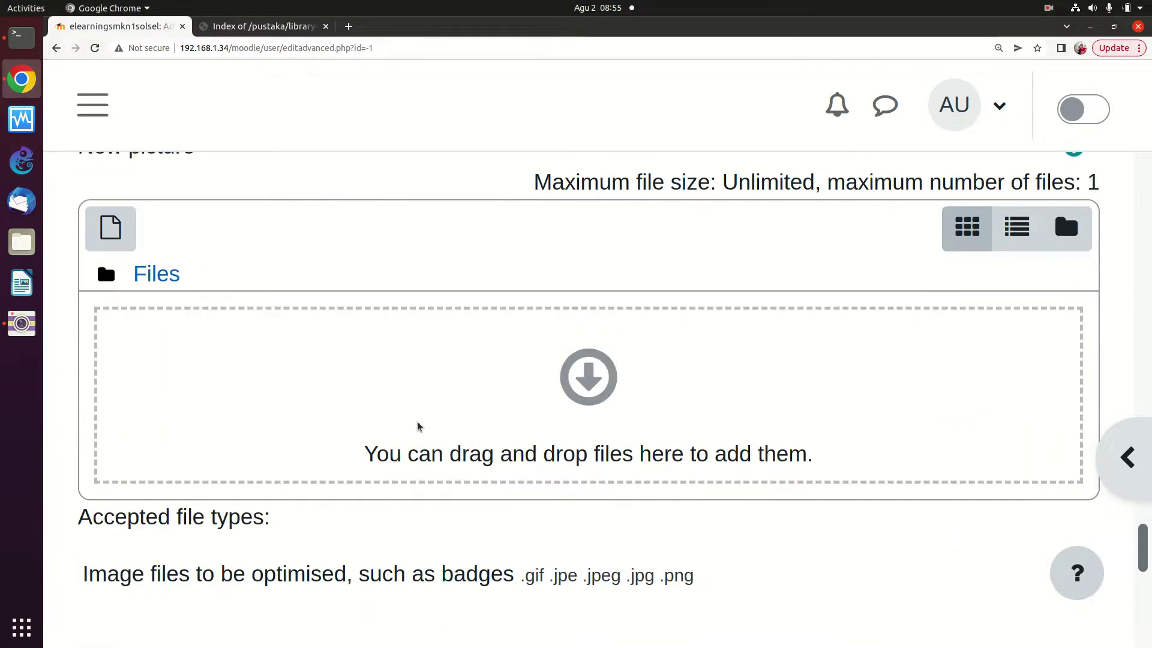
pyautogui.scroll(-7, 419, 426)
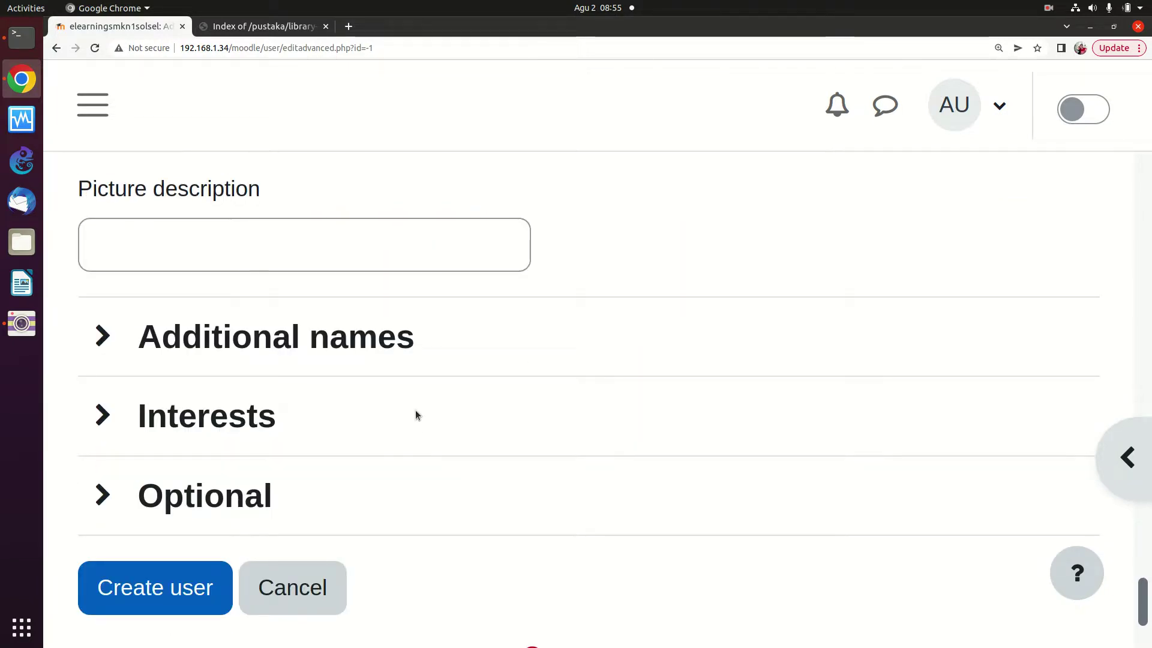
pyautogui.click(152, 586)
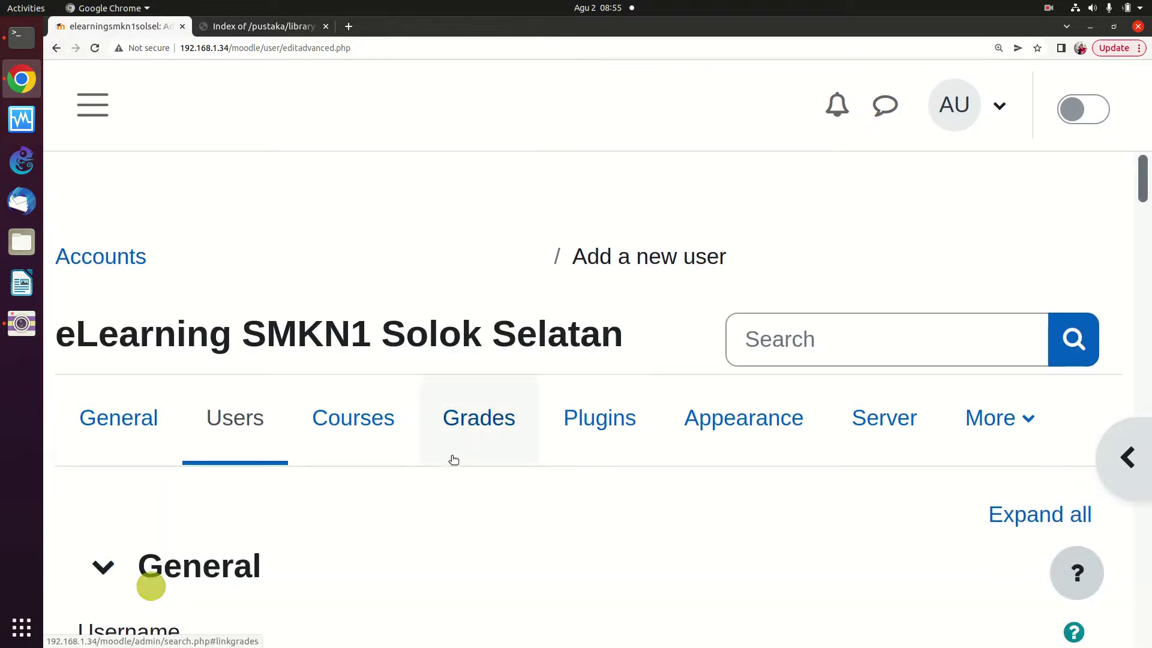
# Show the Courses category, listing Manage courses and categories and Add a new course
pyautogui.scroll(-3, 432, 459)
pyautogui.scroll(-2, 431, 460)
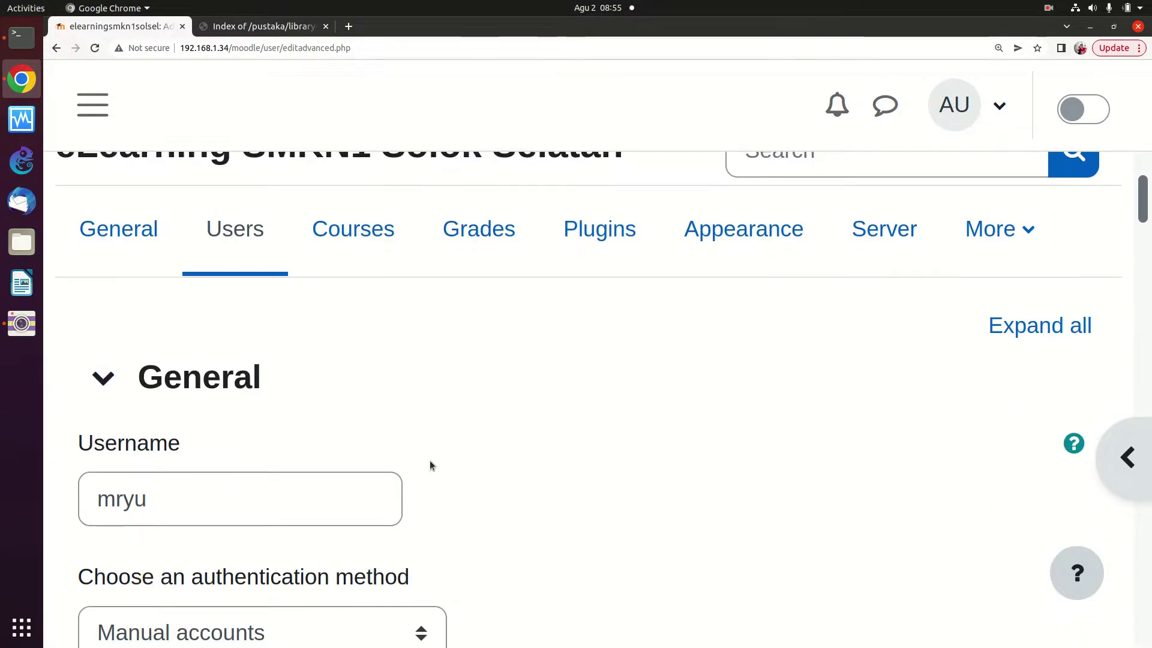
pyautogui.scroll(2, 429, 460)
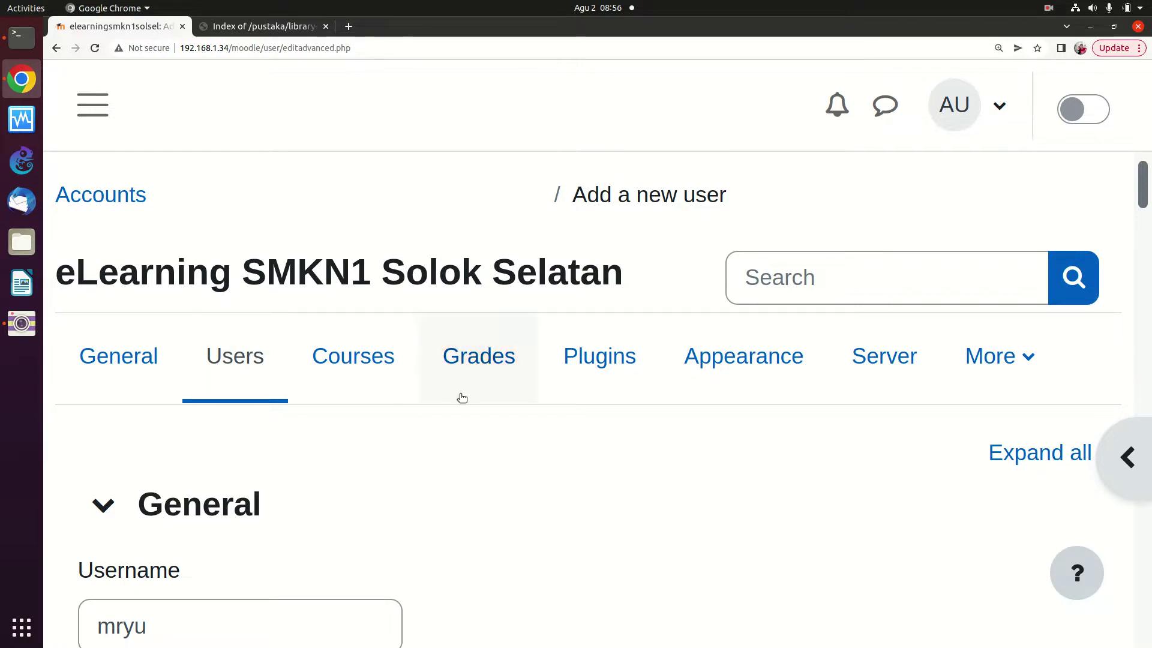
pyautogui.click(346, 370)
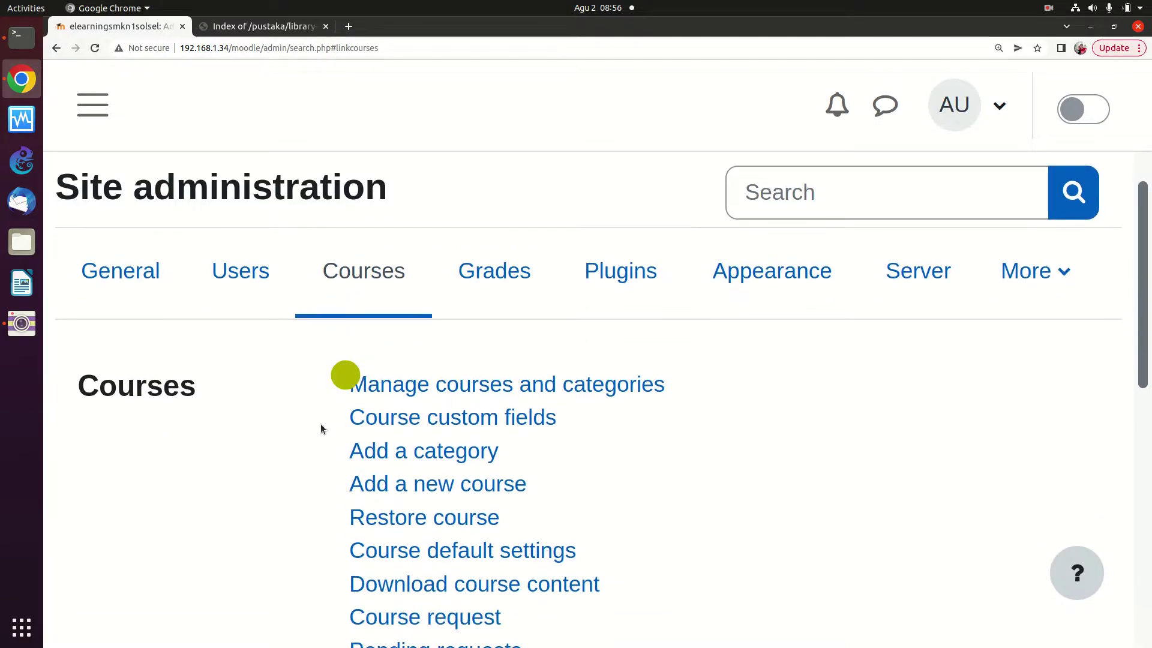
pyautogui.click(302, 392)
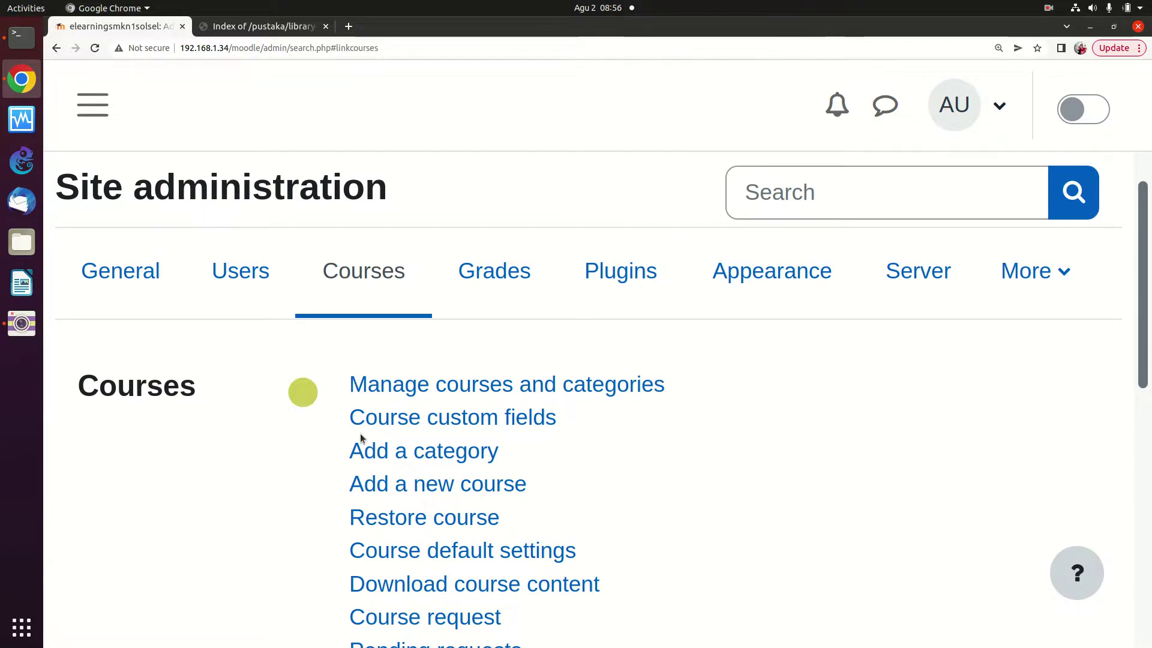
pyautogui.scroll(-2, 279, 452)
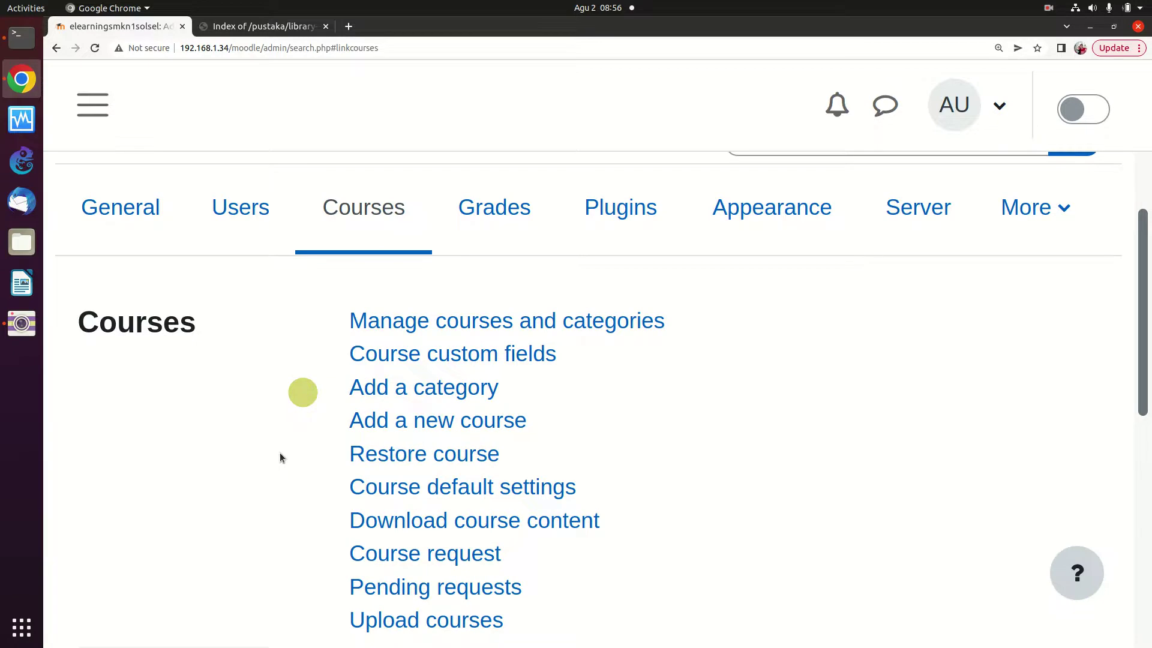
pyautogui.scroll(-4, 280, 454)
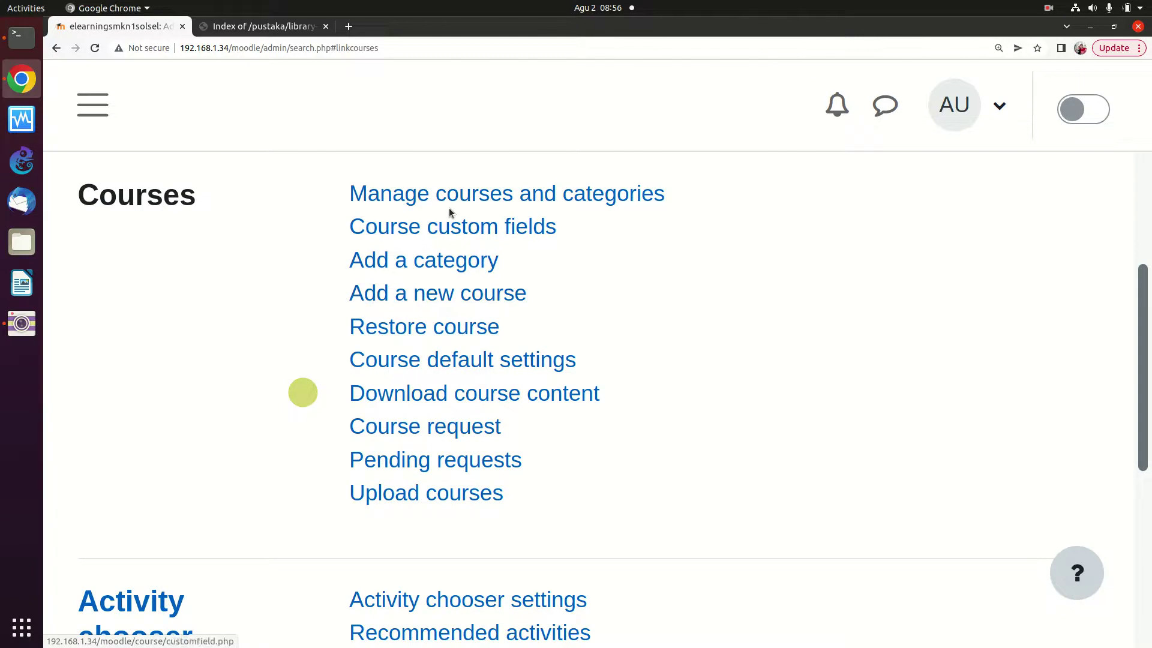
# Start a new course in category SD and review its fields, dated 3 August 2022–2023
pyautogui.click(417, 293)
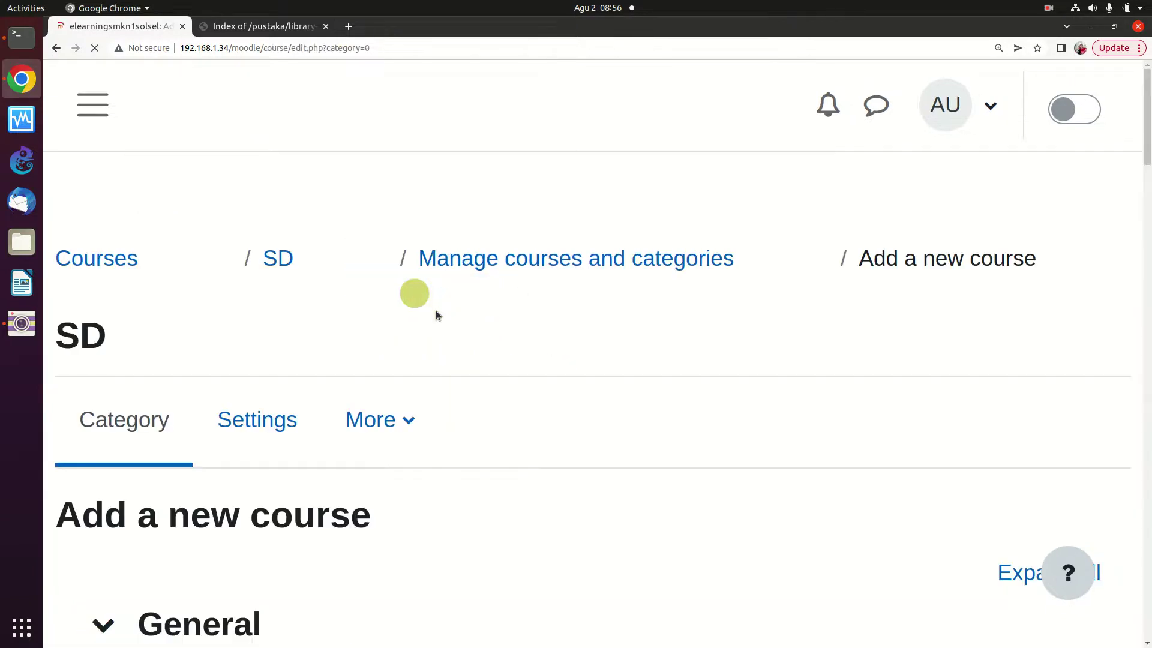
pyautogui.scroll(-2, 429, 326)
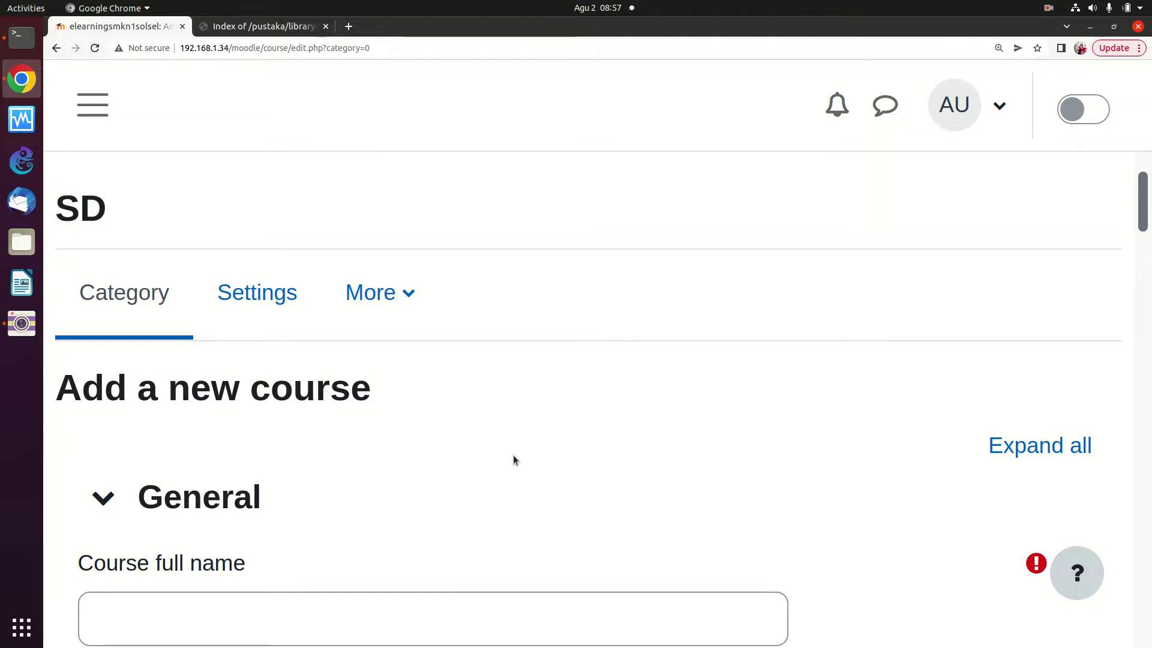
pyautogui.scroll(-3, 512, 457)
pyautogui.scroll(3, 513, 460)
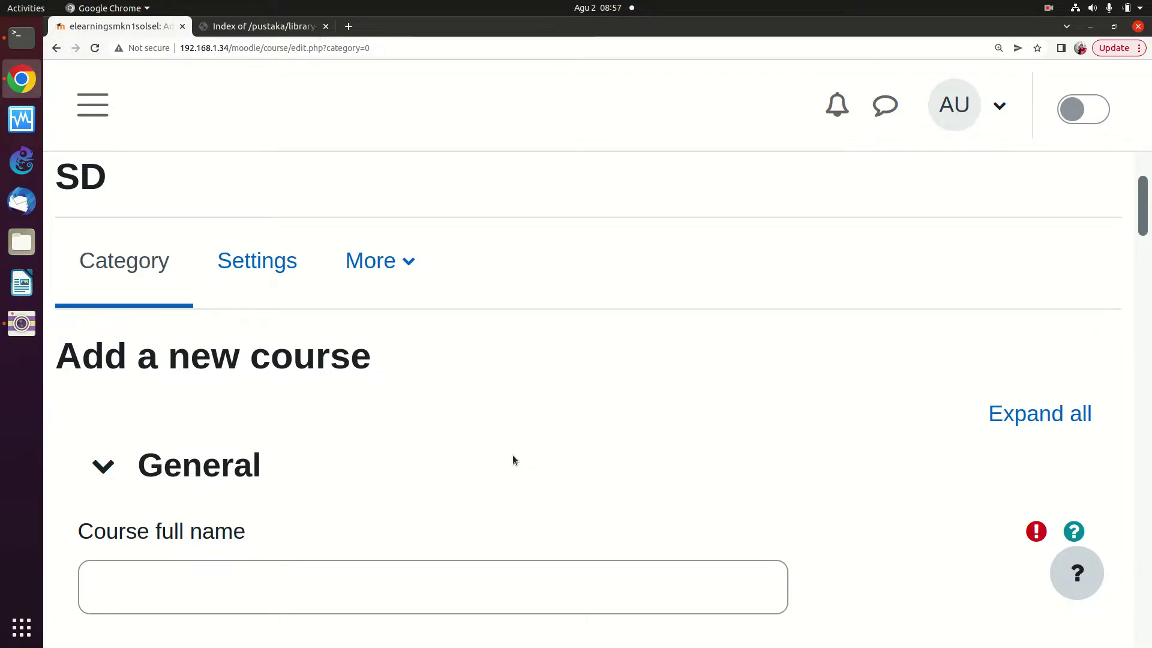
pyautogui.scroll(-5, 513, 460)
pyautogui.scroll(-9, 513, 461)
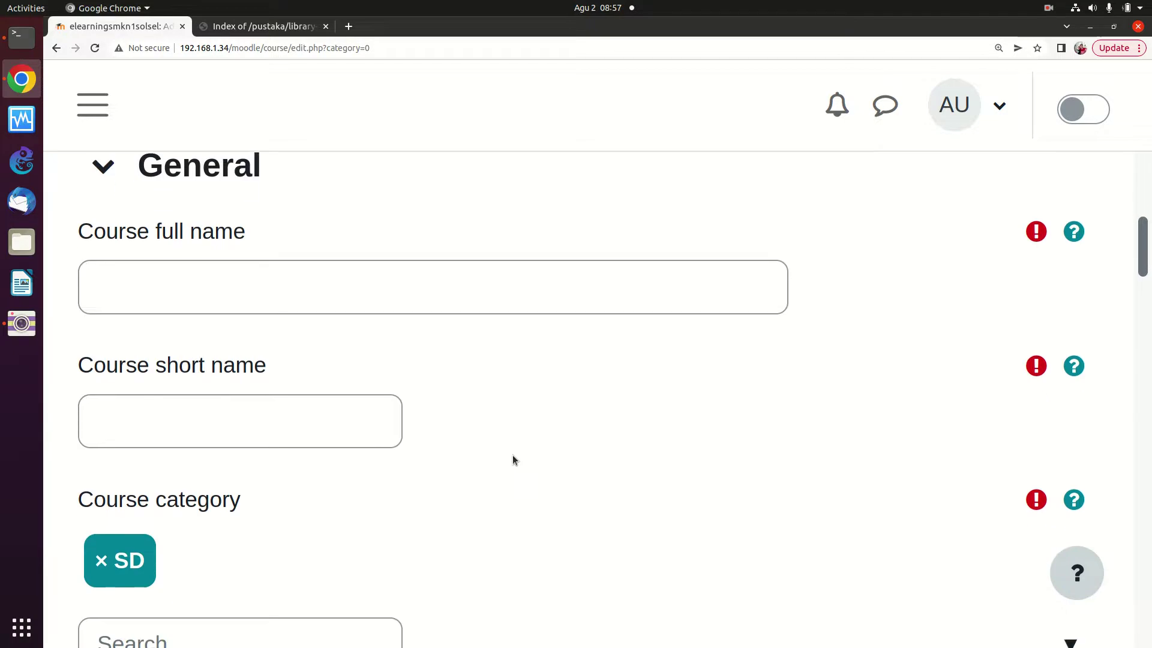
pyautogui.scroll(-7, 513, 460)
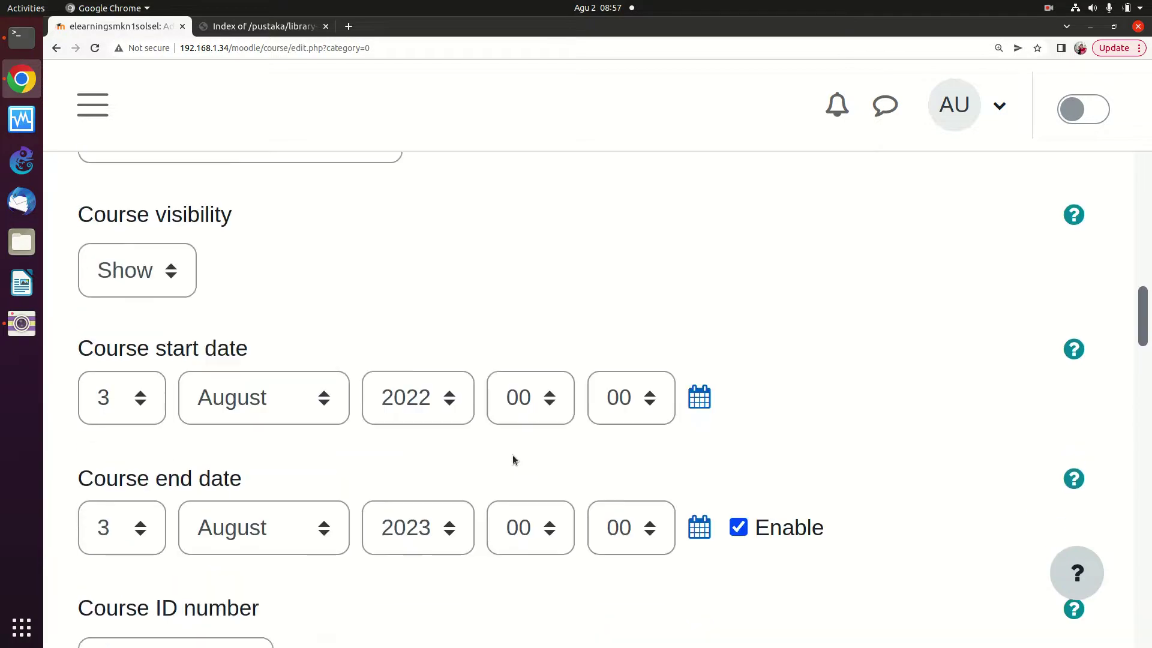
pyautogui.scroll(13, 513, 460)
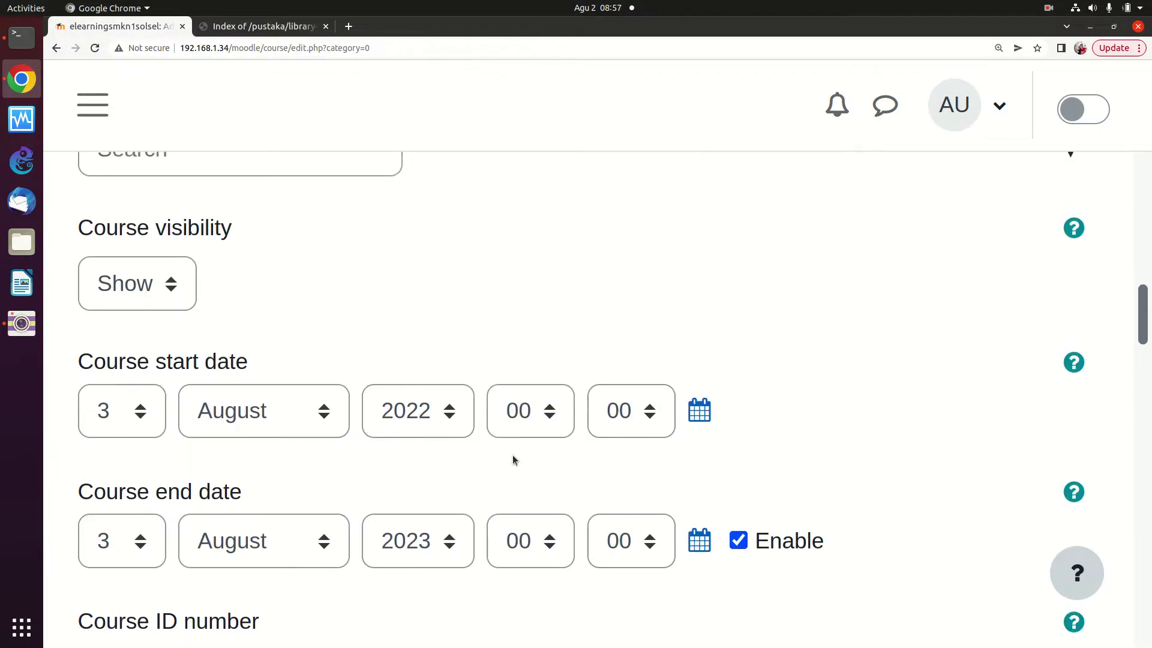
pyautogui.scroll(7, 512, 460)
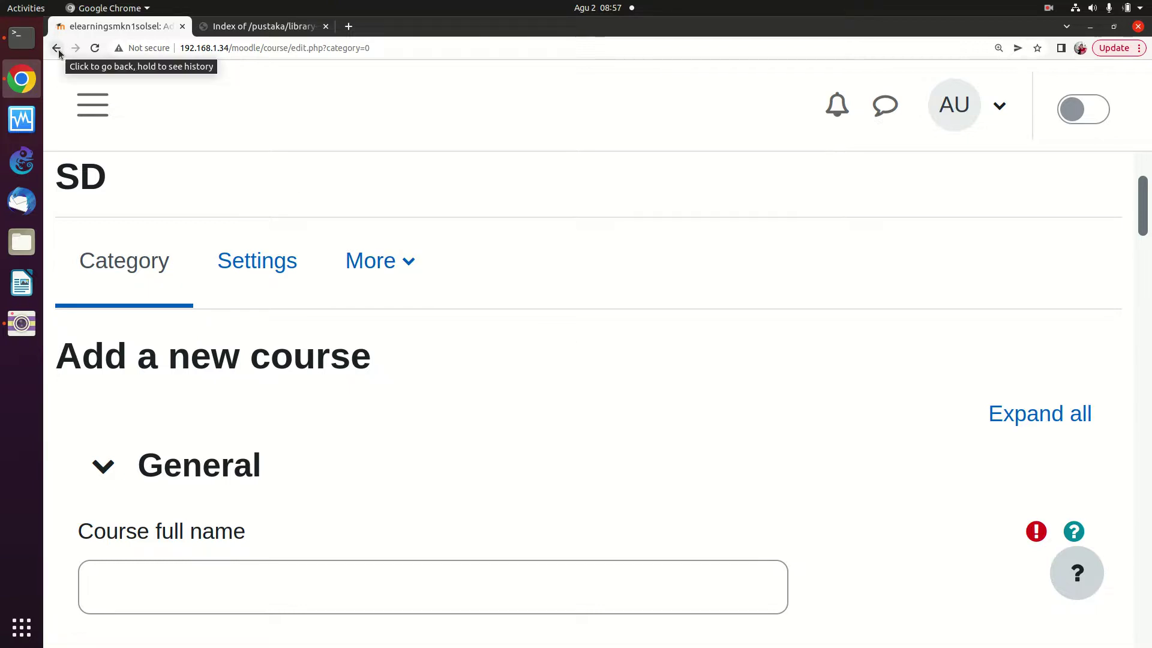
# Go from the Dashboard to the site home page and scroll through its course list
pyautogui.click(96, 104)
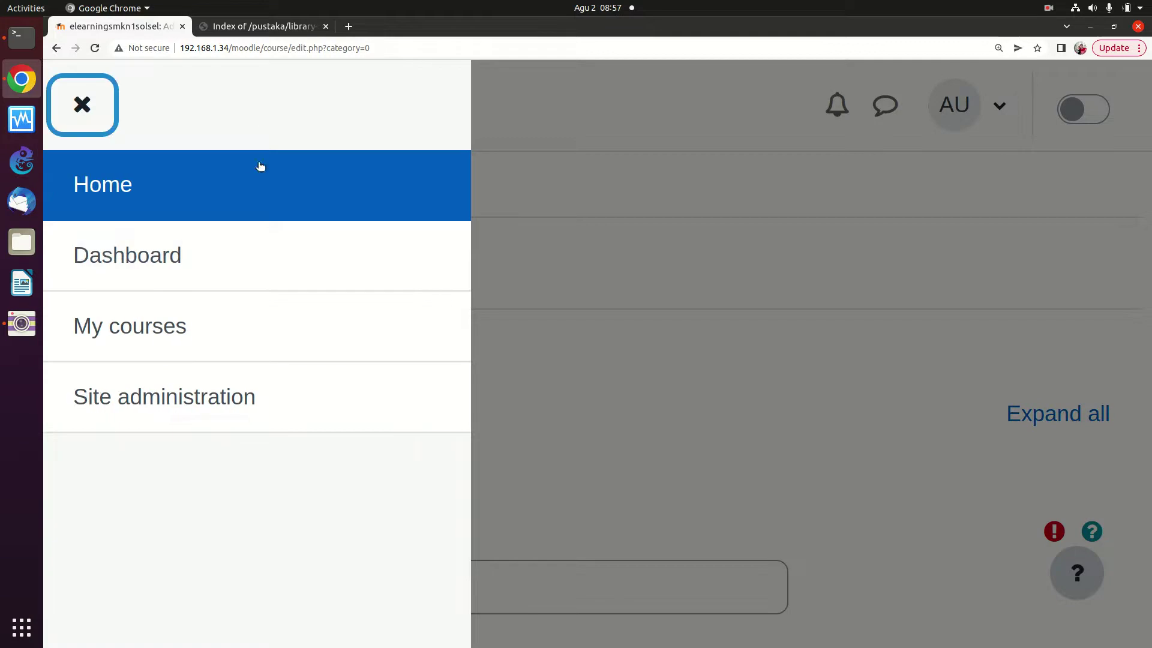
pyautogui.moveTo(218, 228); pyautogui.dragTo(199, 255)
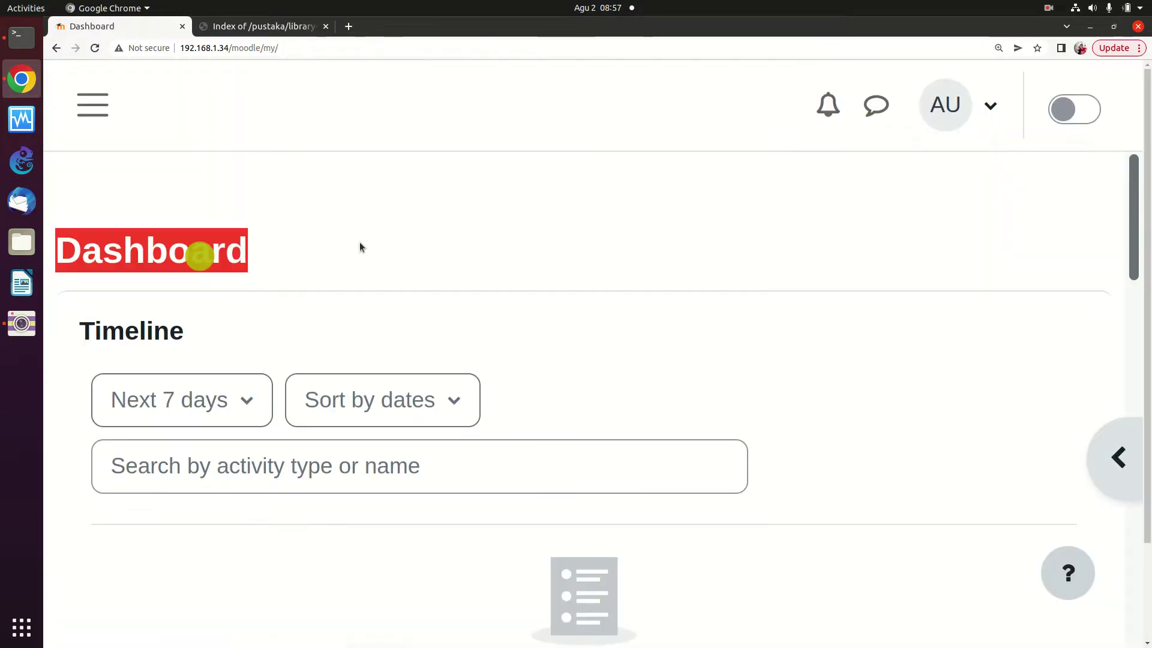
pyautogui.click(95, 110)
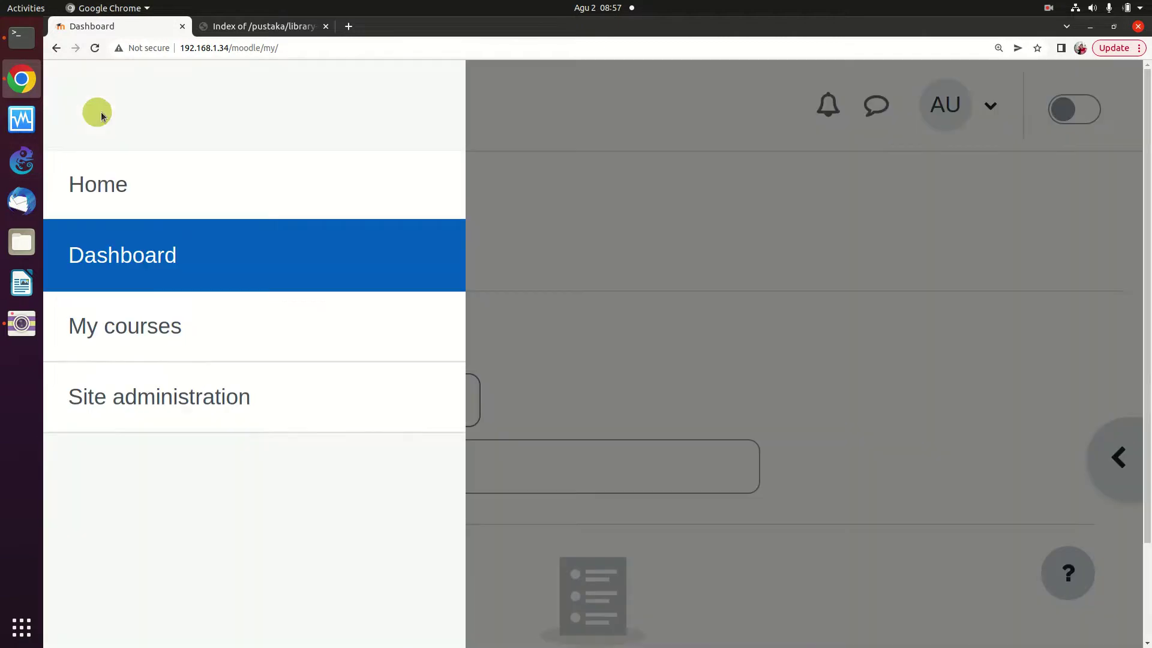
pyautogui.click(199, 206)
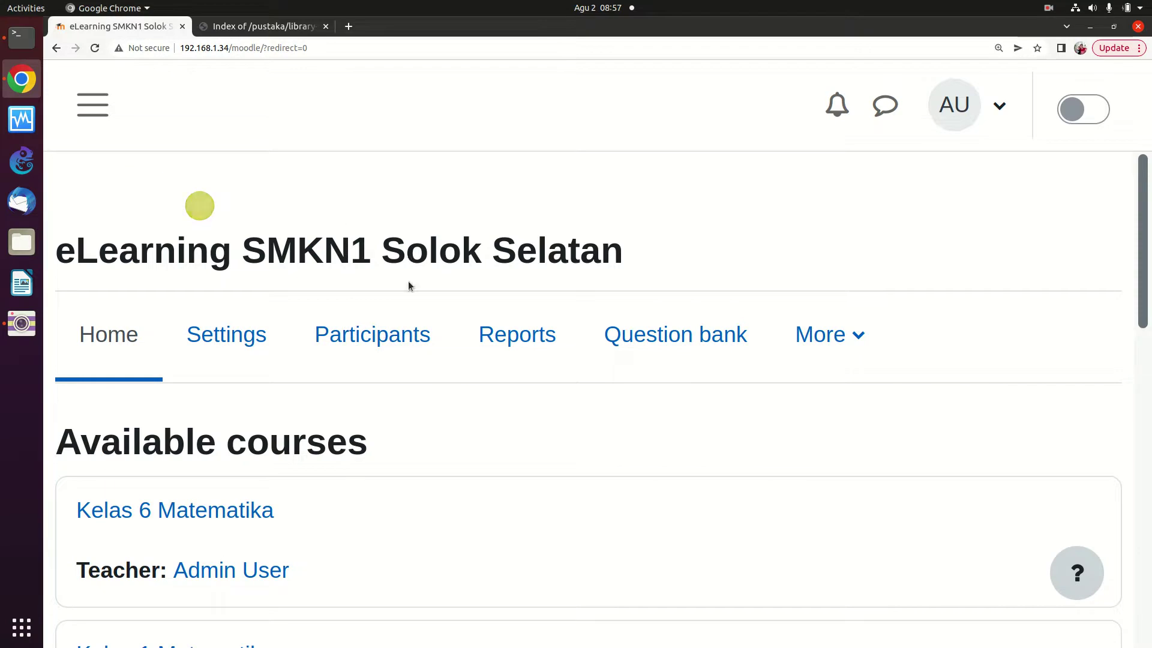
pyautogui.scroll(-1, 391, 271)
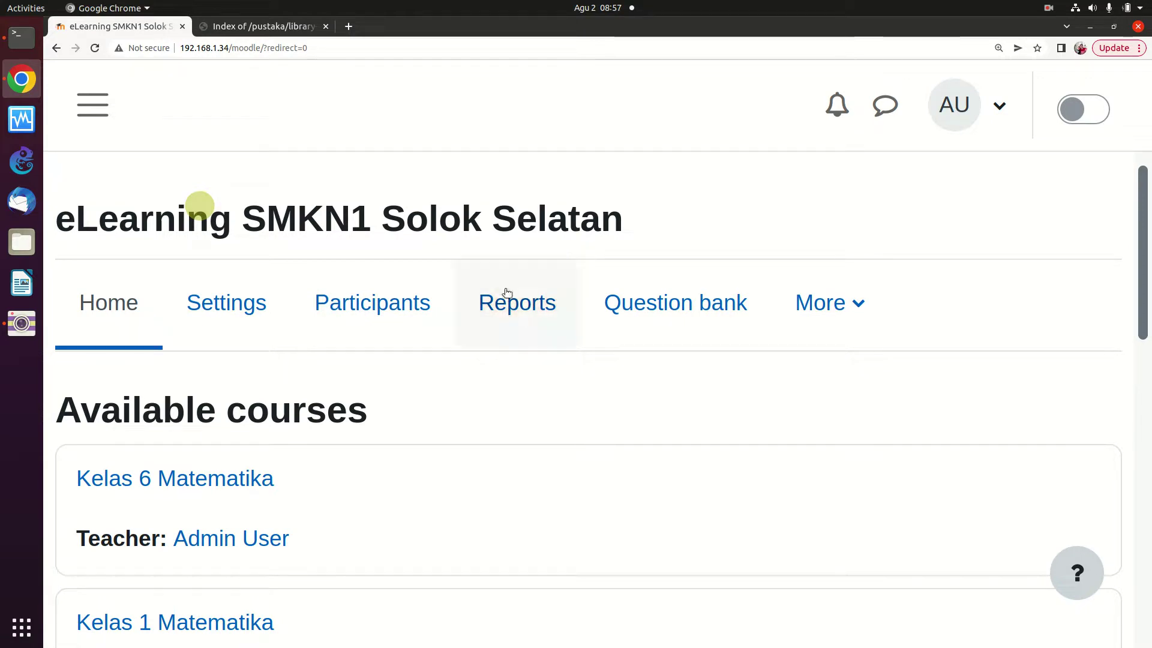
pyautogui.scroll(-5, 376, 317)
pyautogui.scroll(-3, 373, 307)
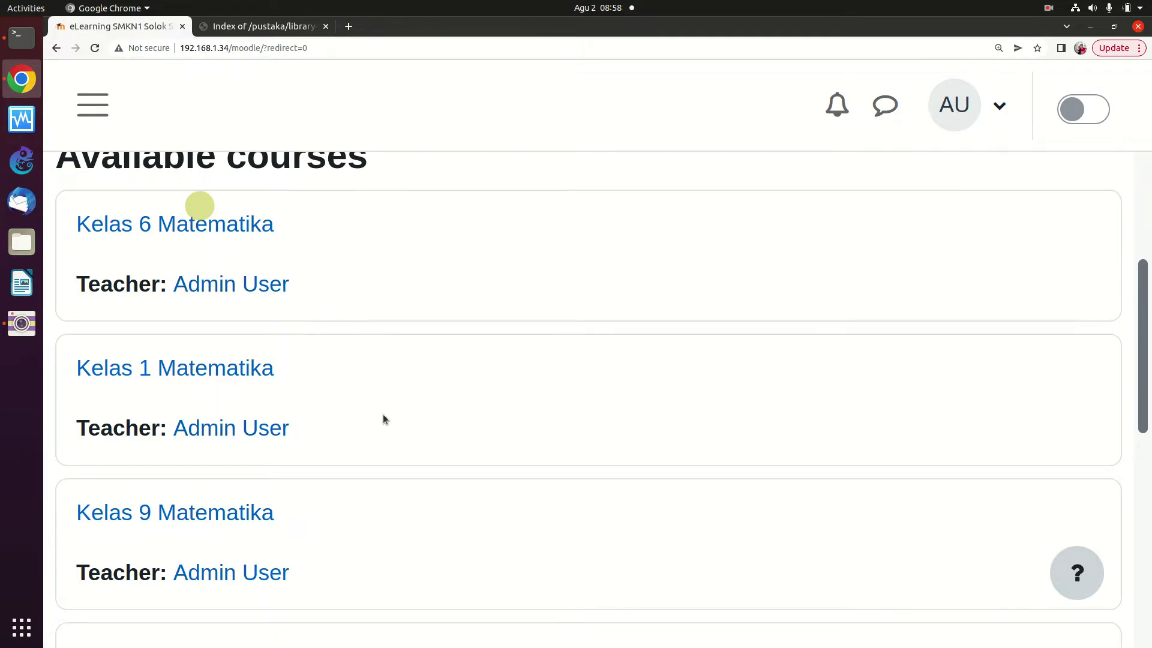
pyautogui.scroll(-8, 394, 387)
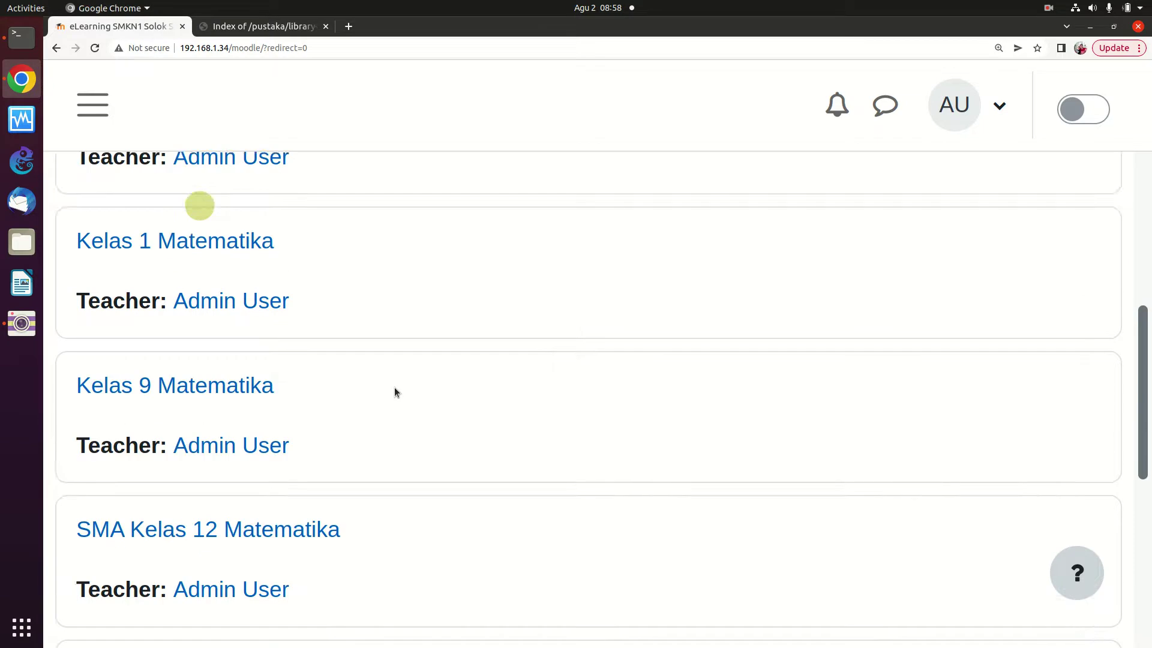
pyautogui.scroll(-6, 394, 394)
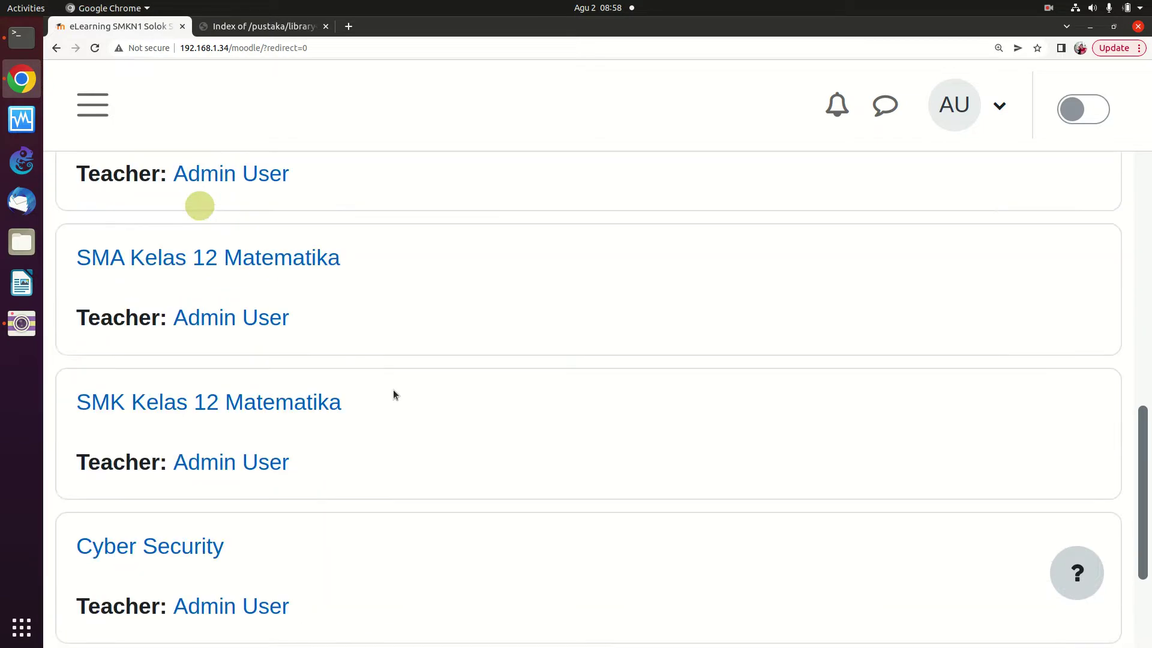
pyautogui.scroll(-1, 393, 394)
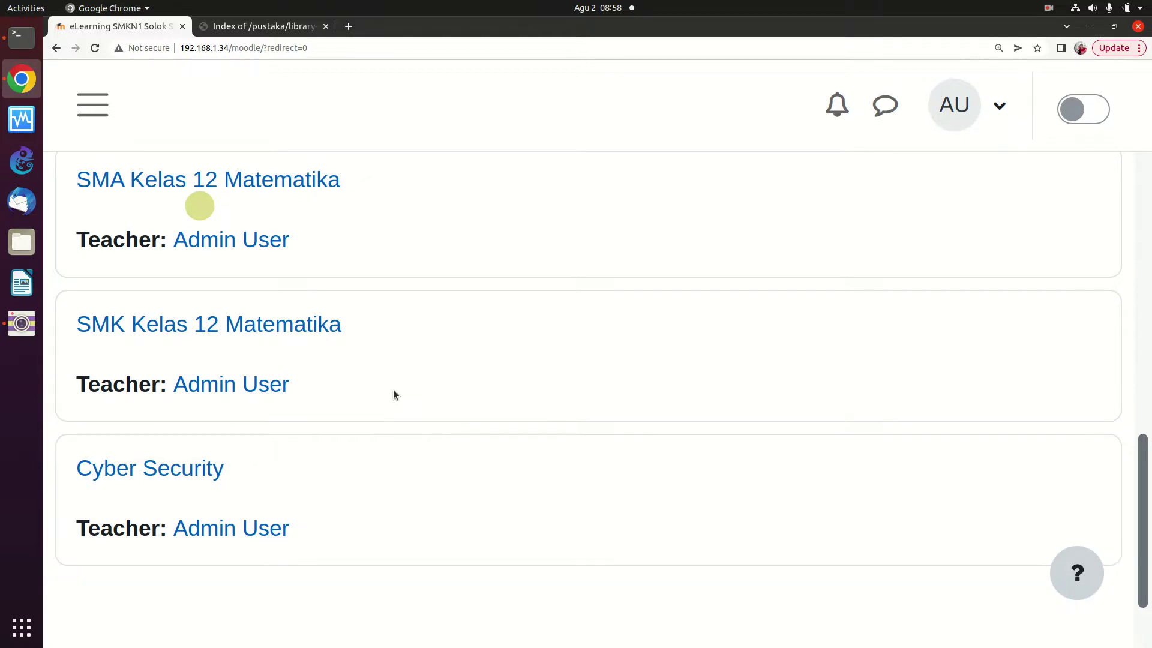
pyautogui.scroll(1, 392, 388)
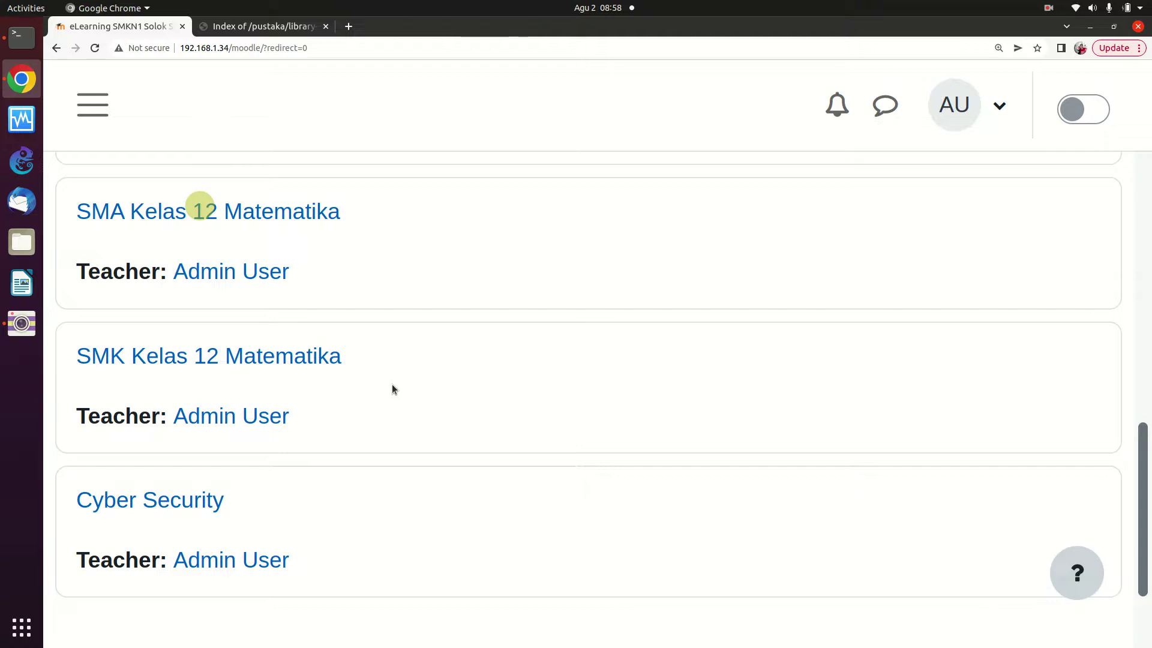
# Leave the SMK Kelas 12 Matematika course and return home to the SMA Kelas 12 Matematika entry
pyautogui.click(279, 363)
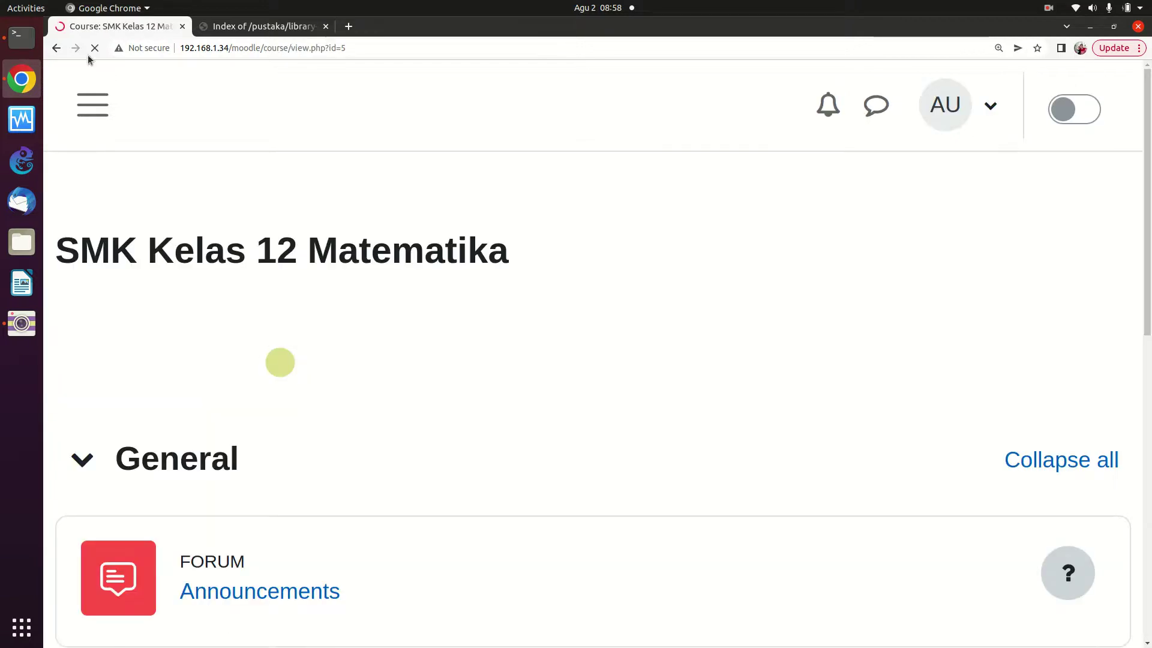
pyautogui.click(93, 105)
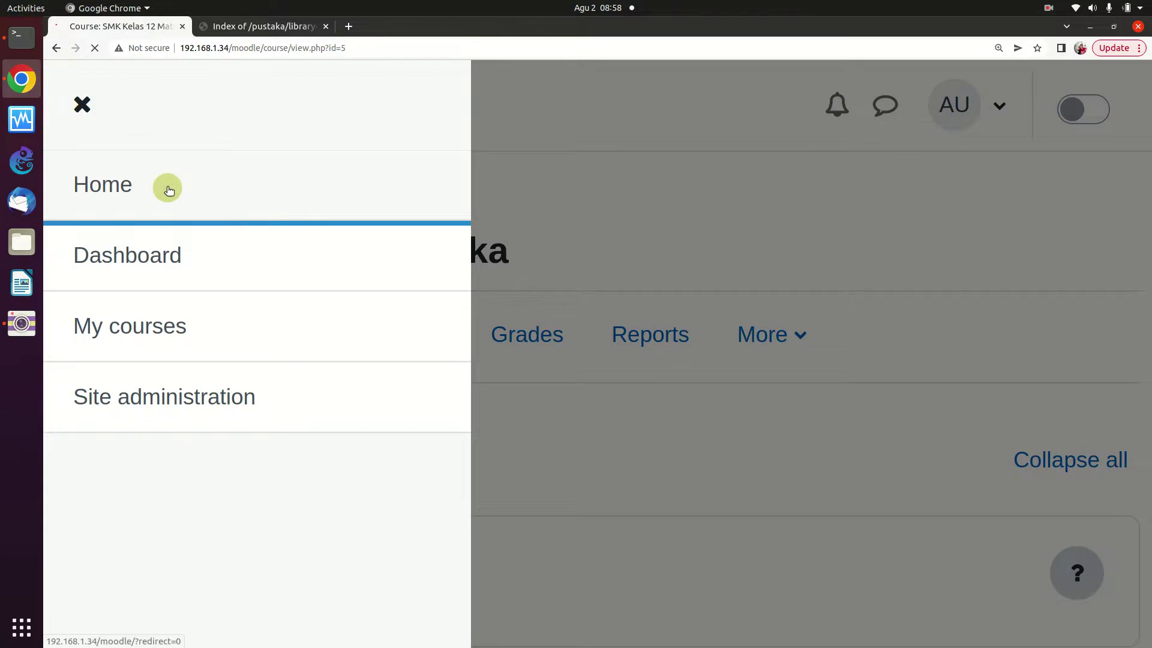
pyautogui.click(150, 190)
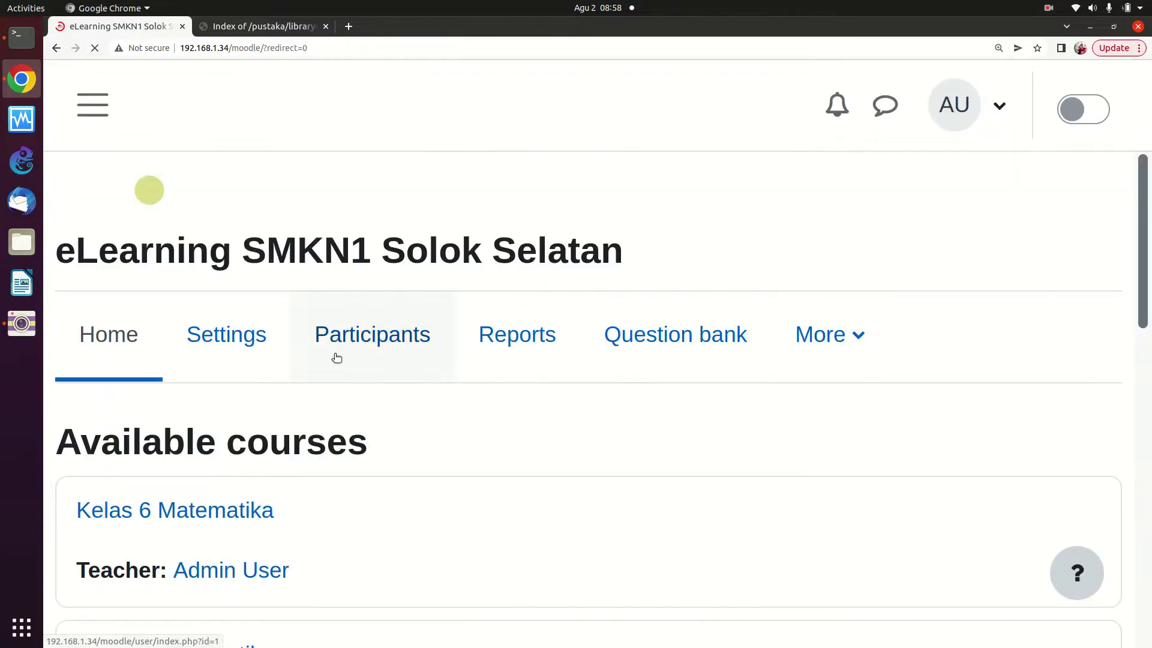
pyautogui.scroll(-7, 336, 358)
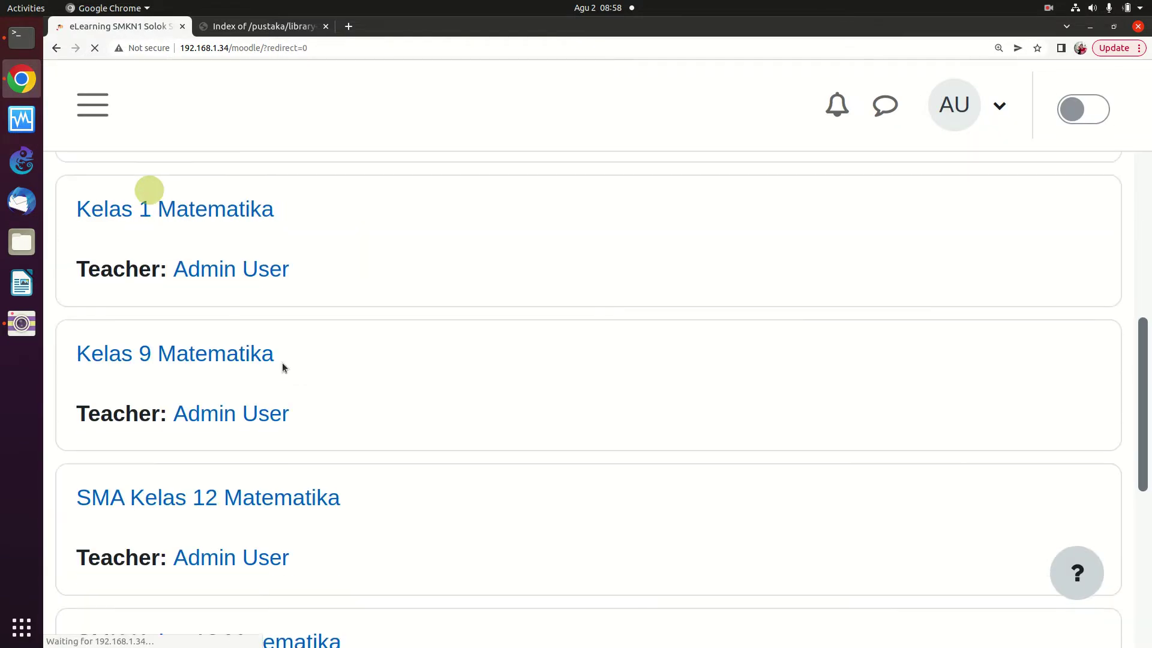
pyautogui.scroll(-3, 283, 367)
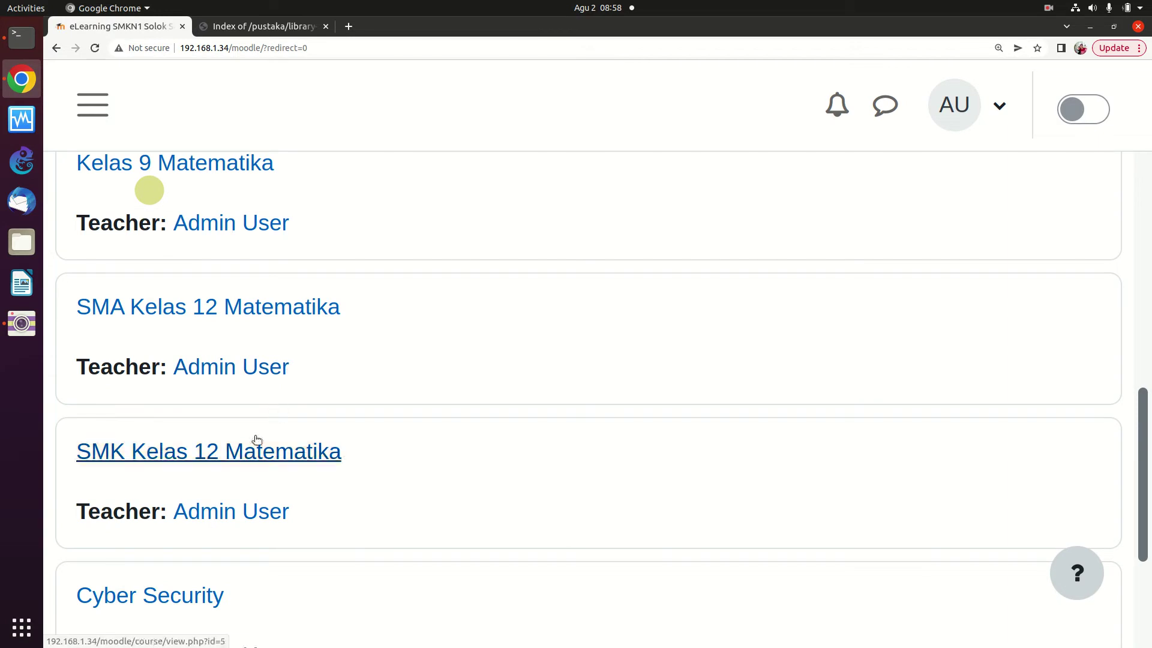
pyautogui.moveTo(256, 306); pyautogui.dragTo(259, 310)
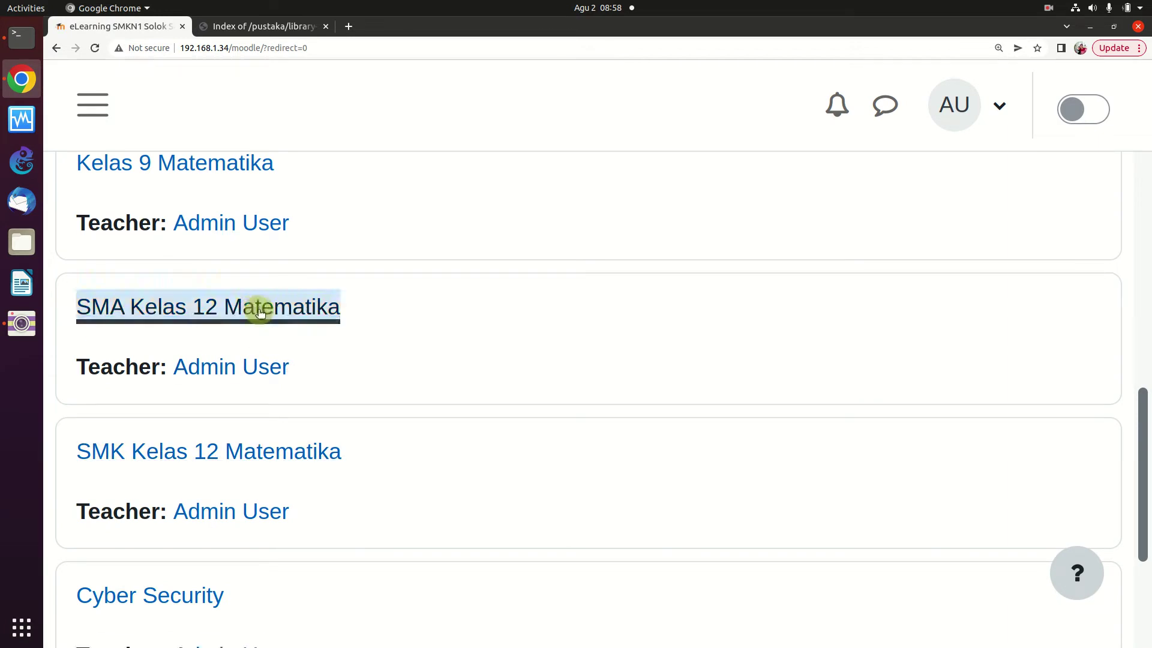
# Open SMA Kelas 12 Matematika and collapse its Topic 1 section
pyautogui.click(258, 310)
pyautogui.scroll(-2, 375, 349)
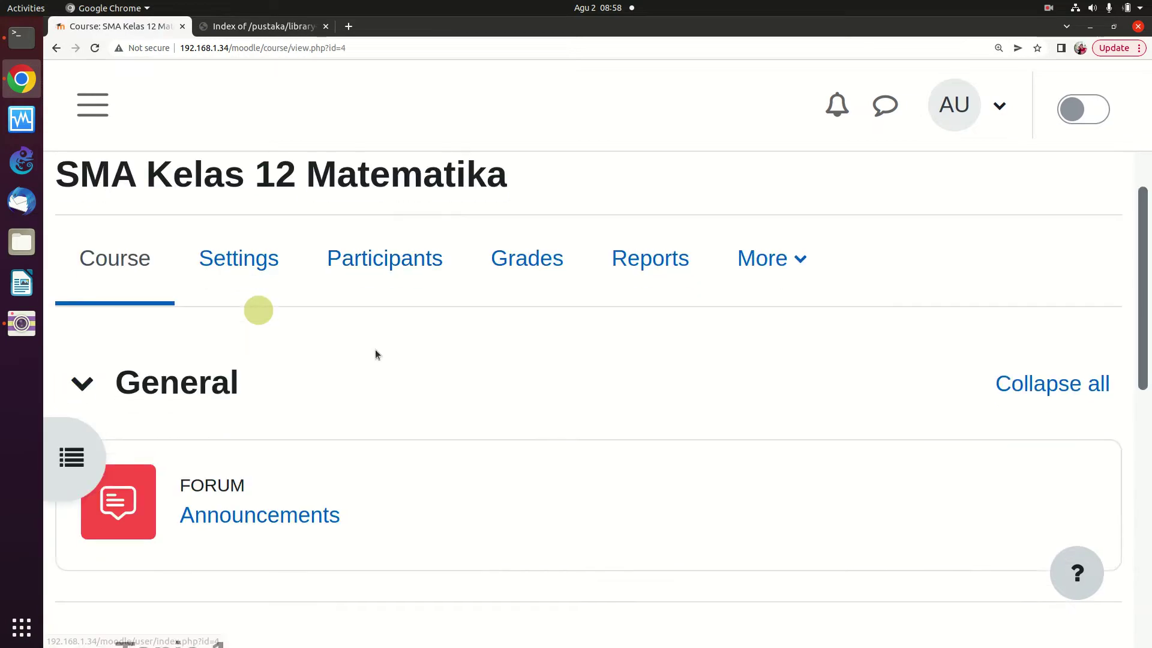
pyautogui.scroll(1, 379, 353)
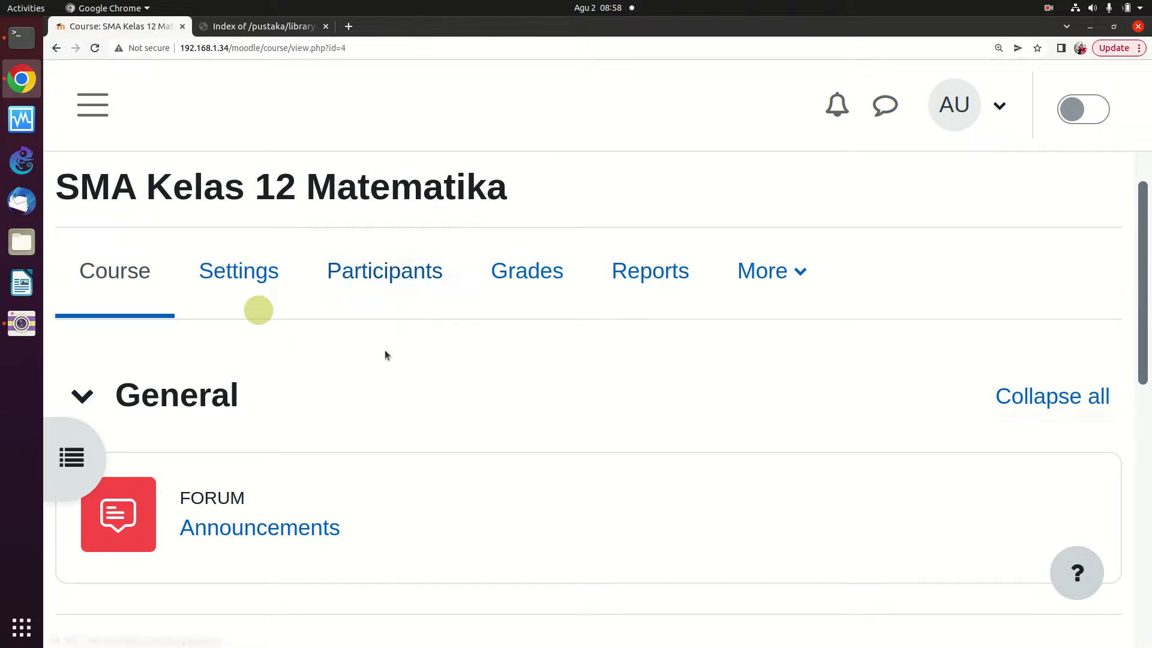
pyautogui.scroll(-2, 387, 354)
pyautogui.scroll(-2, 387, 354)
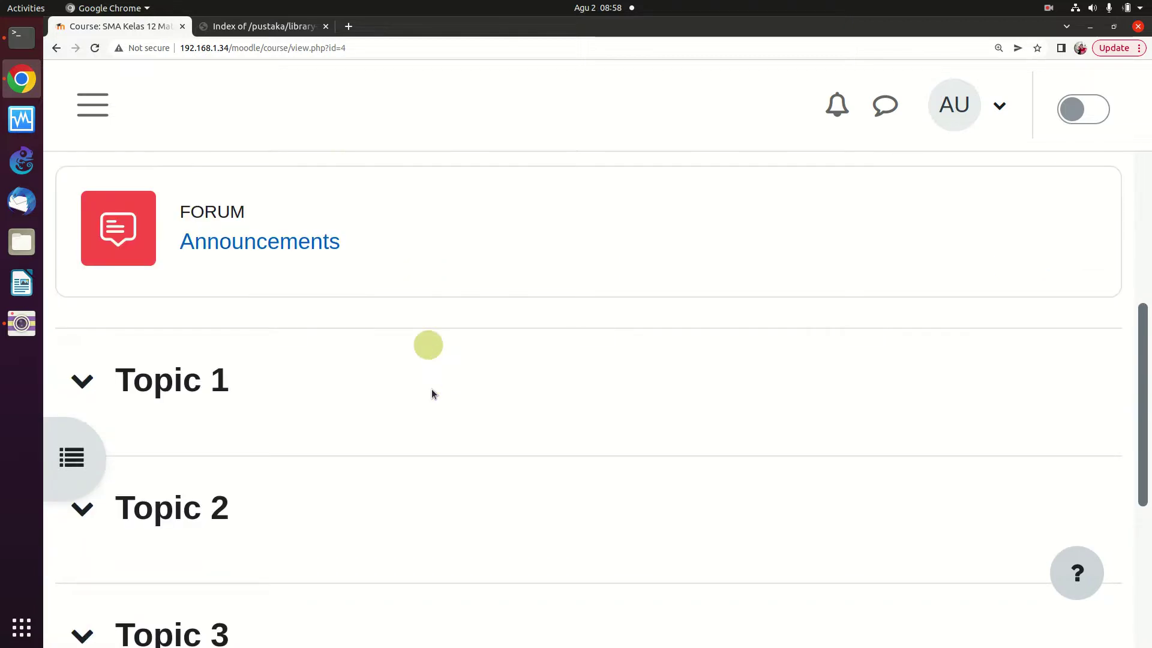
pyautogui.scroll(-1, 440, 342)
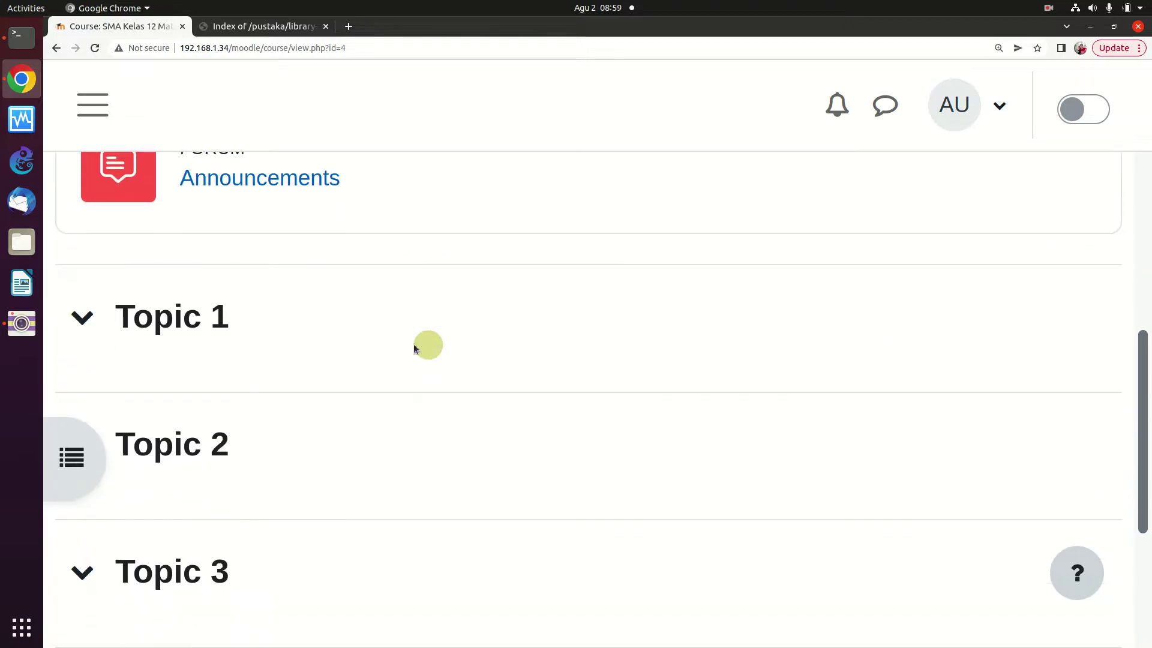
pyautogui.click(195, 322)
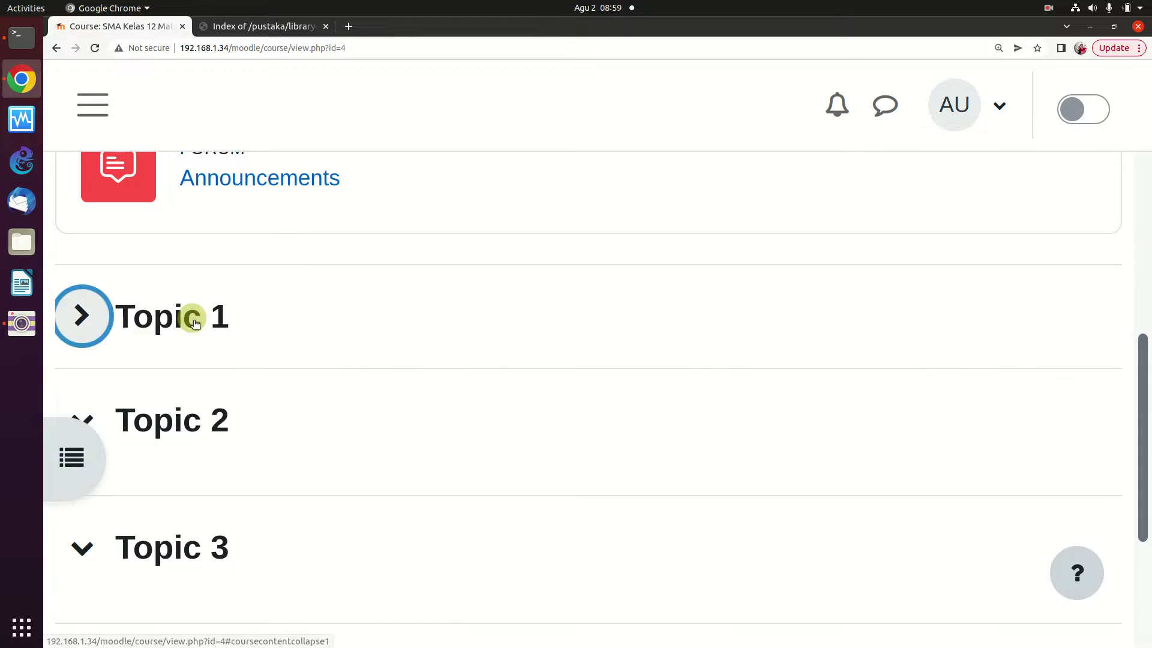
pyautogui.click(184, 328)
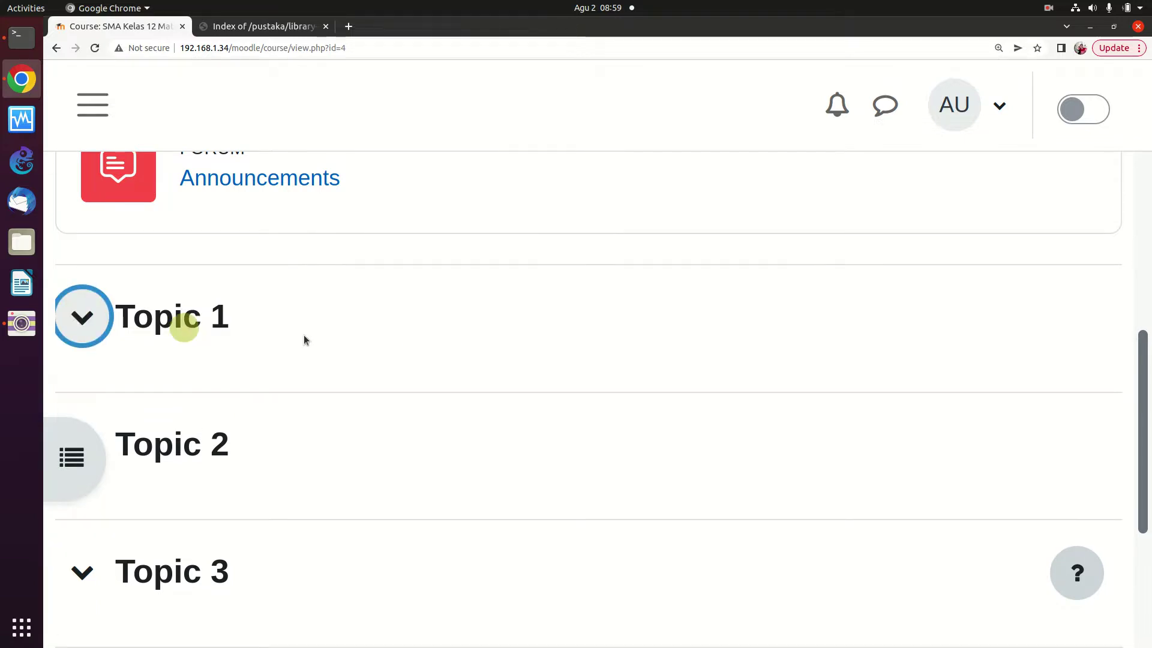
pyautogui.click(112, 321)
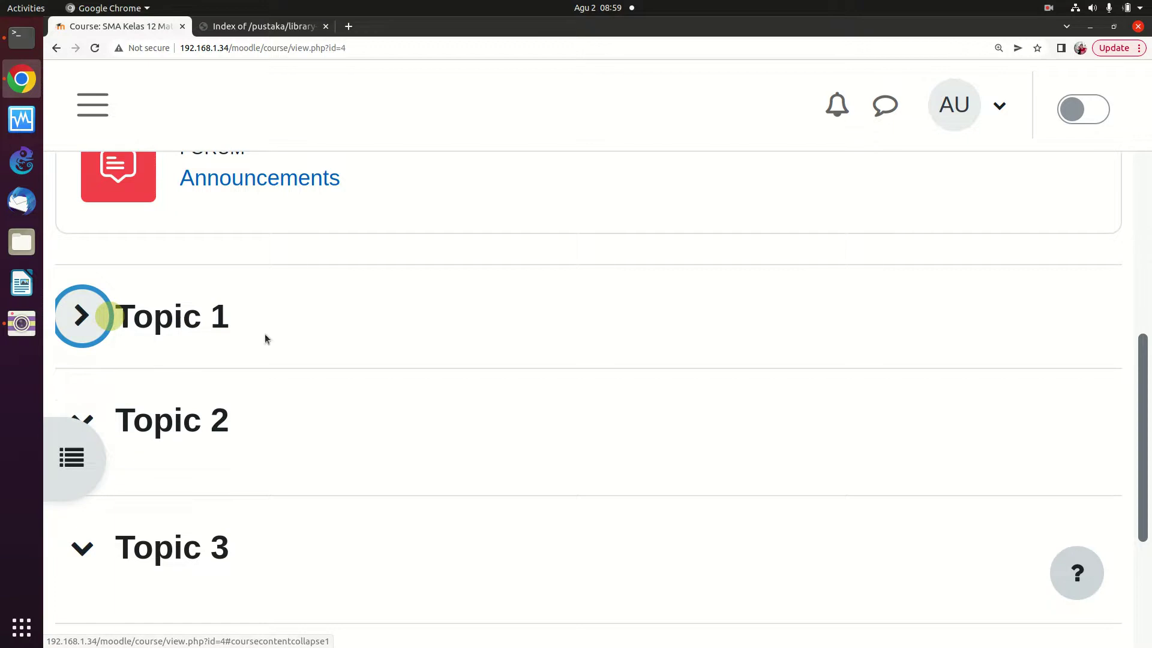
pyautogui.scroll(-3, 265, 339)
pyautogui.scroll(4, 173, 294)
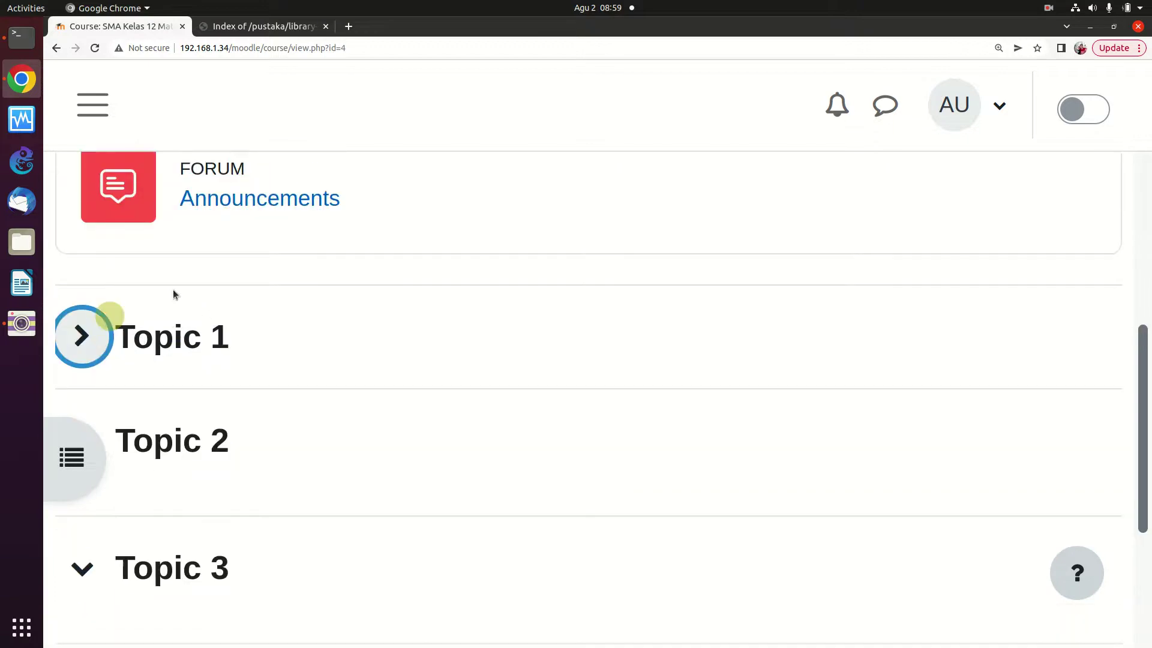
pyautogui.scroll(10, 180, 297)
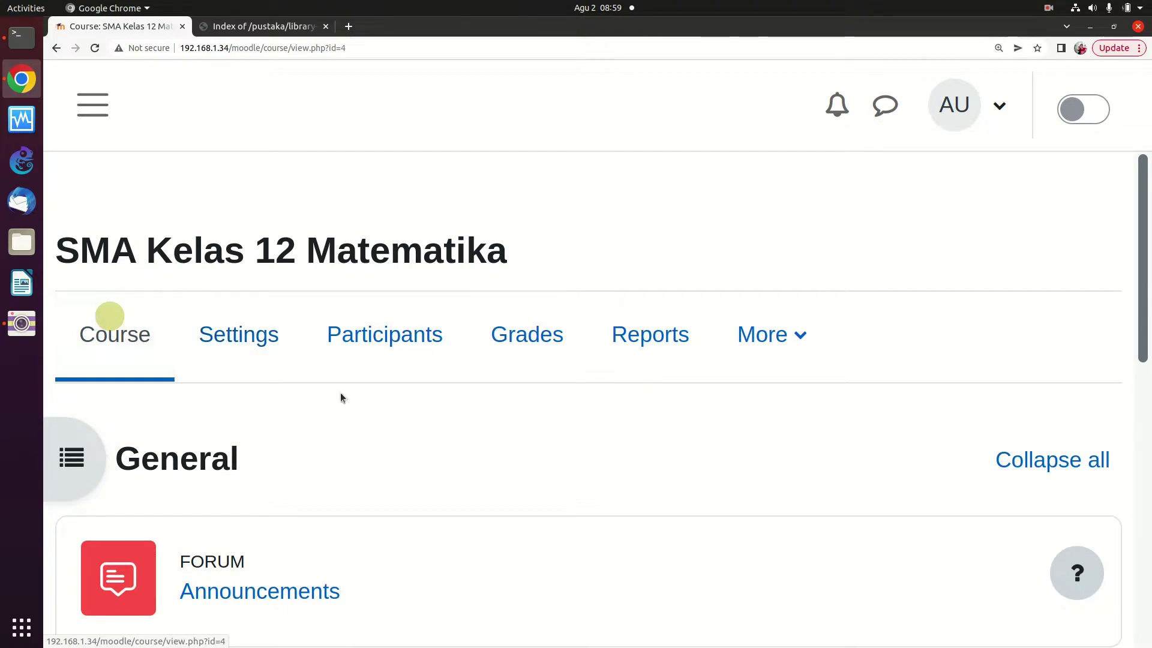
# Look through the course's More menu and close it without choosing anything
pyautogui.click(792, 341)
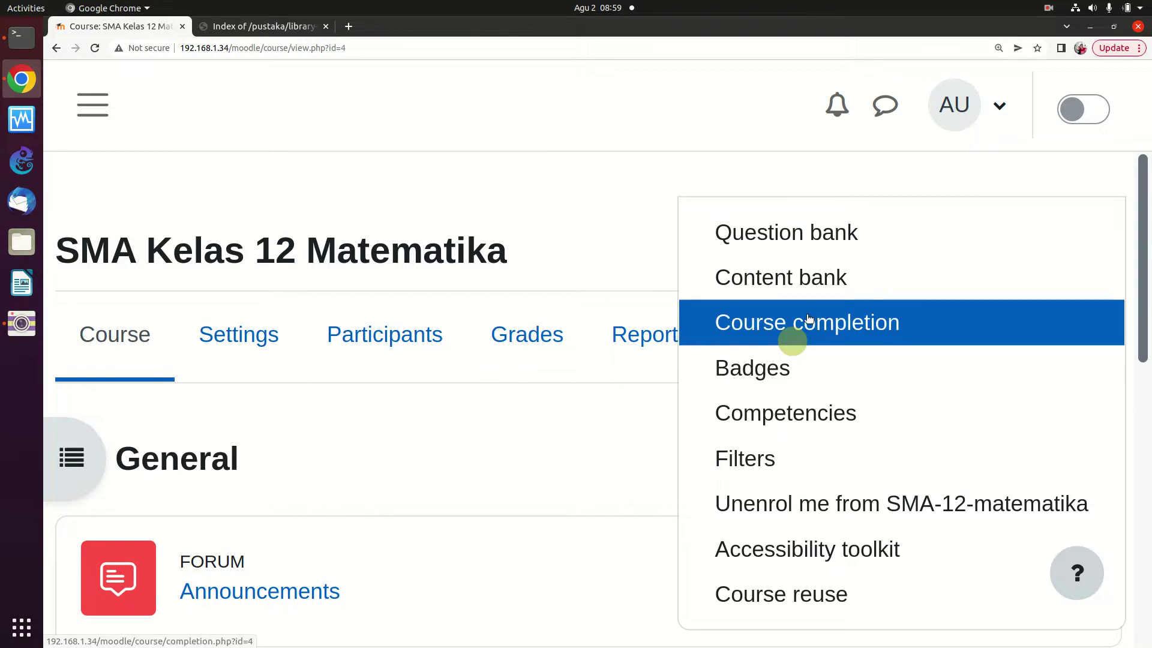
pyautogui.scroll(-1, 808, 317)
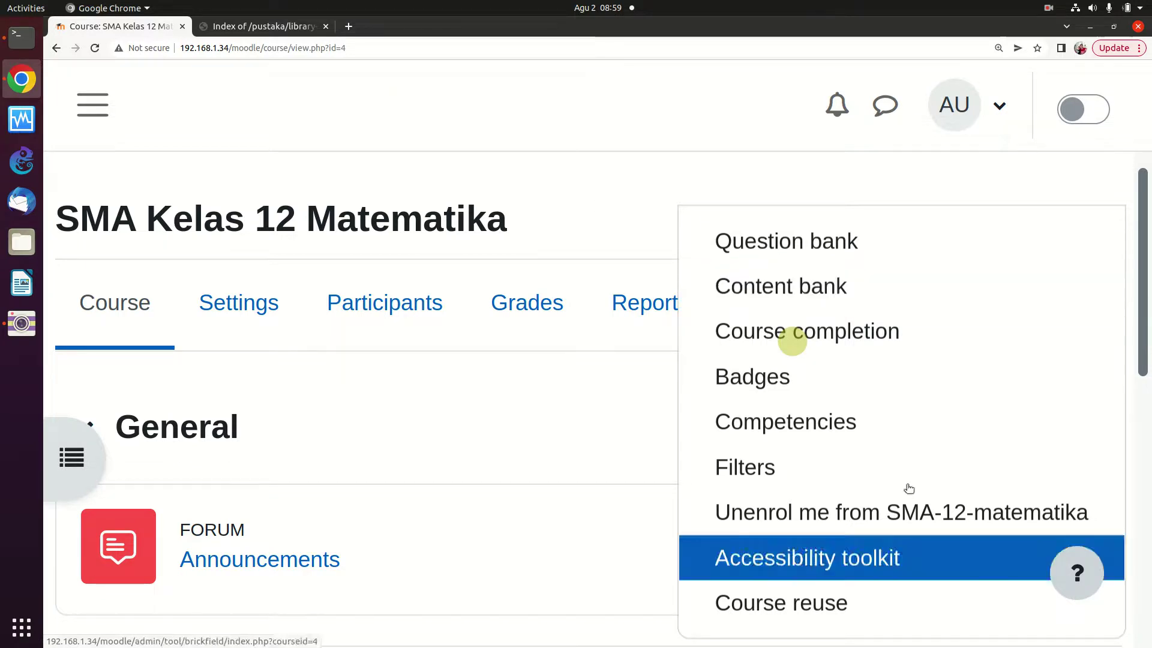
pyautogui.click(483, 431)
pyautogui.scroll(-4, 722, 385)
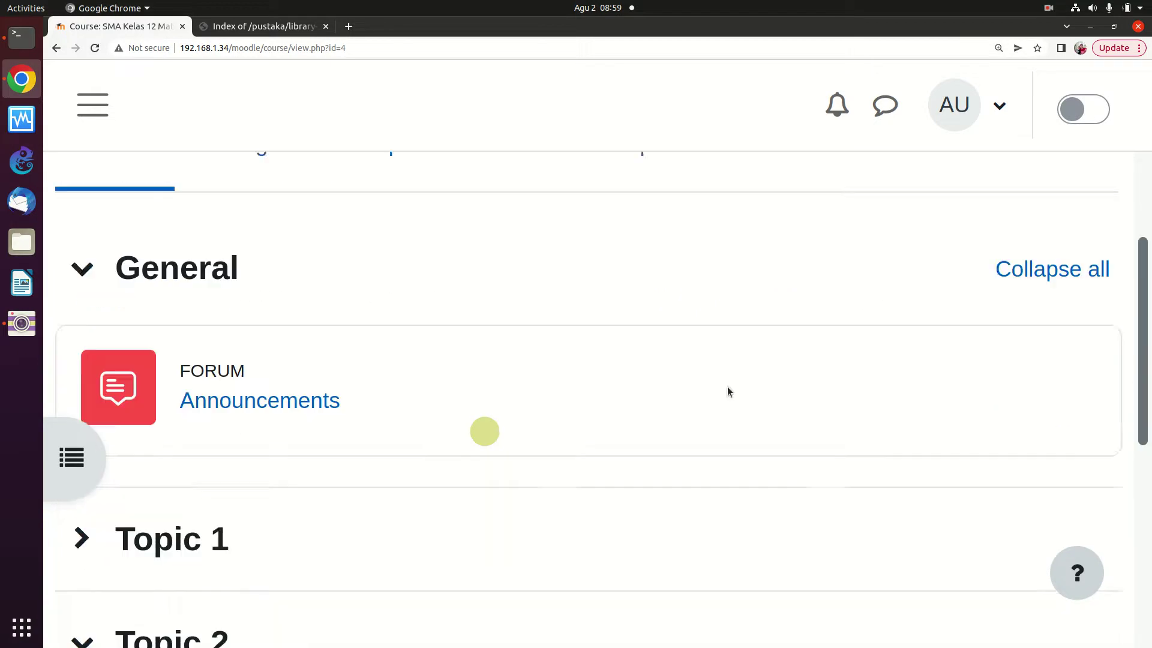
pyautogui.scroll(2, 729, 384)
pyautogui.scroll(2, 554, 304)
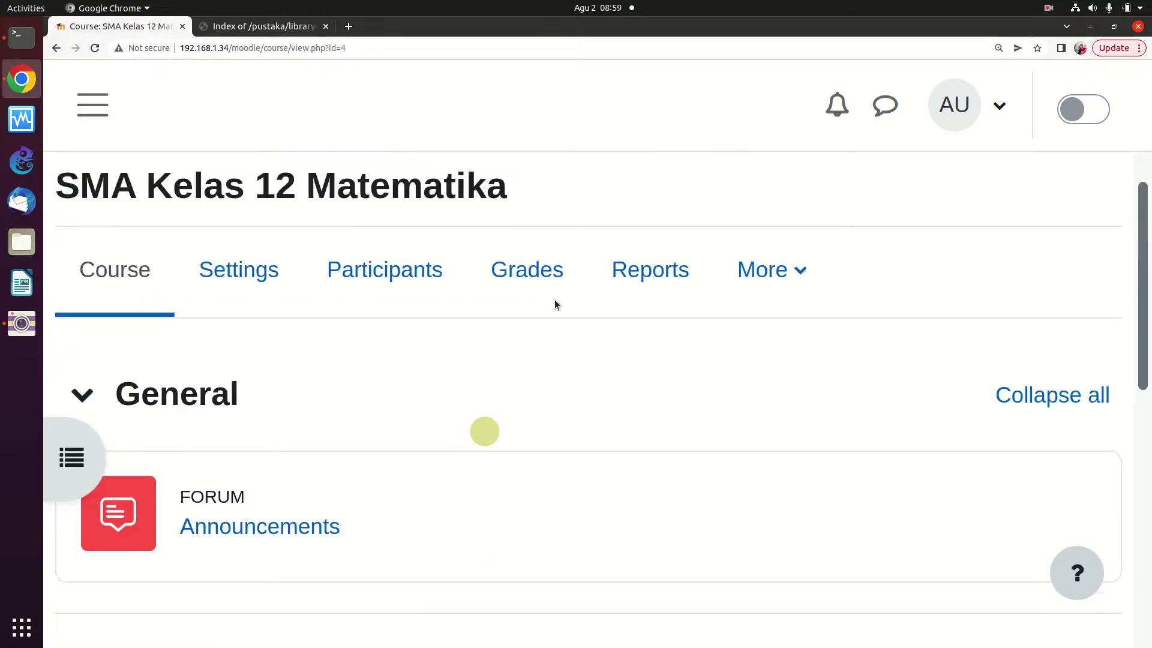
pyautogui.scroll(-6, 564, 312)
pyautogui.scroll(7, 569, 327)
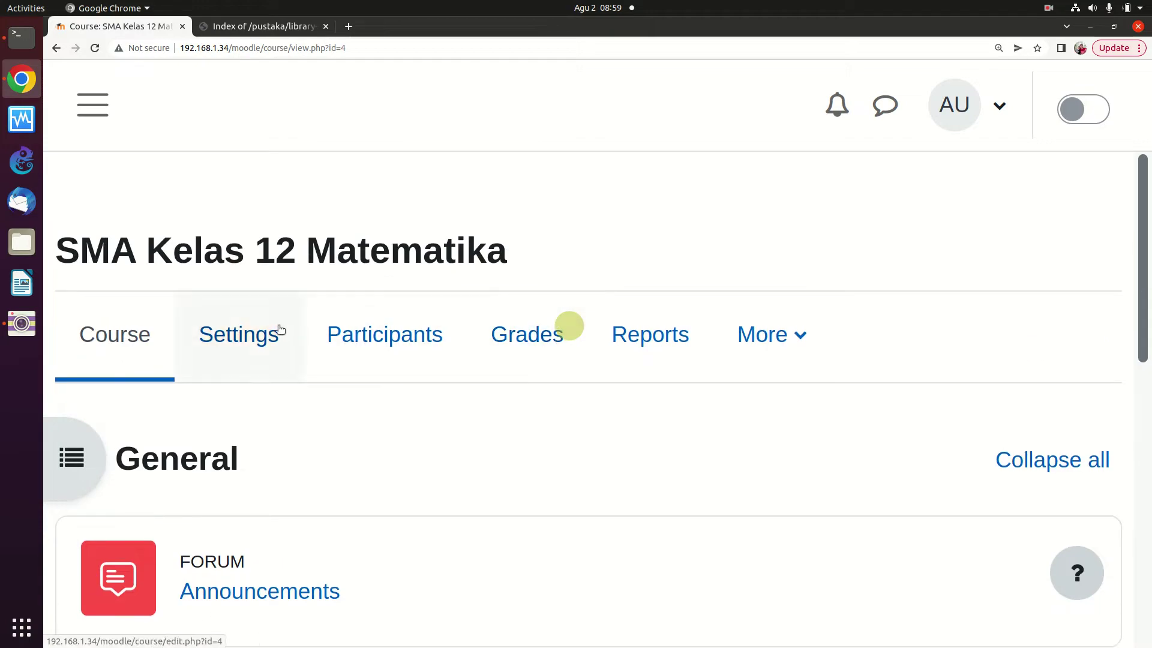
# Look at the course settings page, then go back to the course page
pyautogui.click(273, 331)
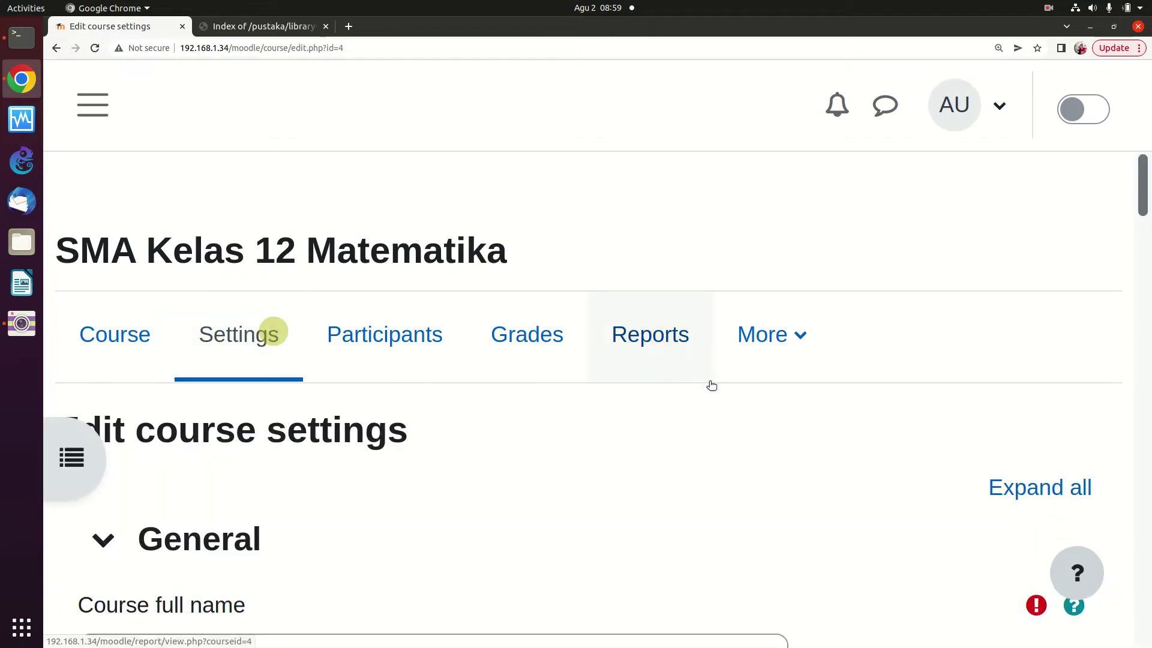
pyautogui.scroll(-3, 710, 406)
pyautogui.scroll(2, 223, 196)
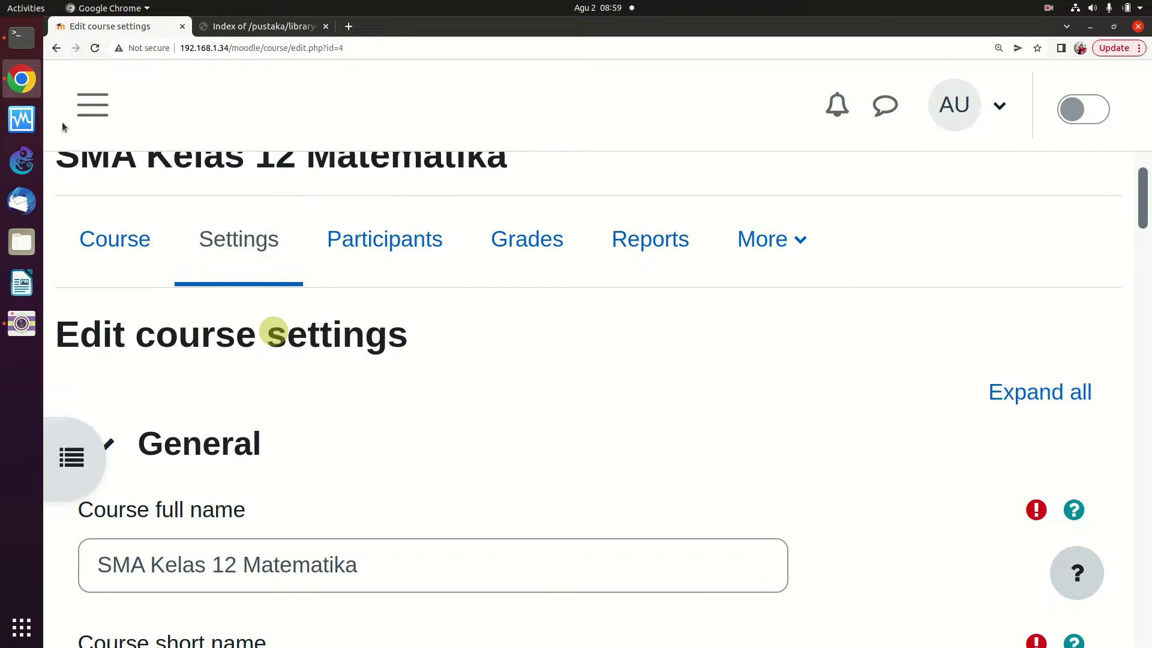
pyautogui.click(56, 49)
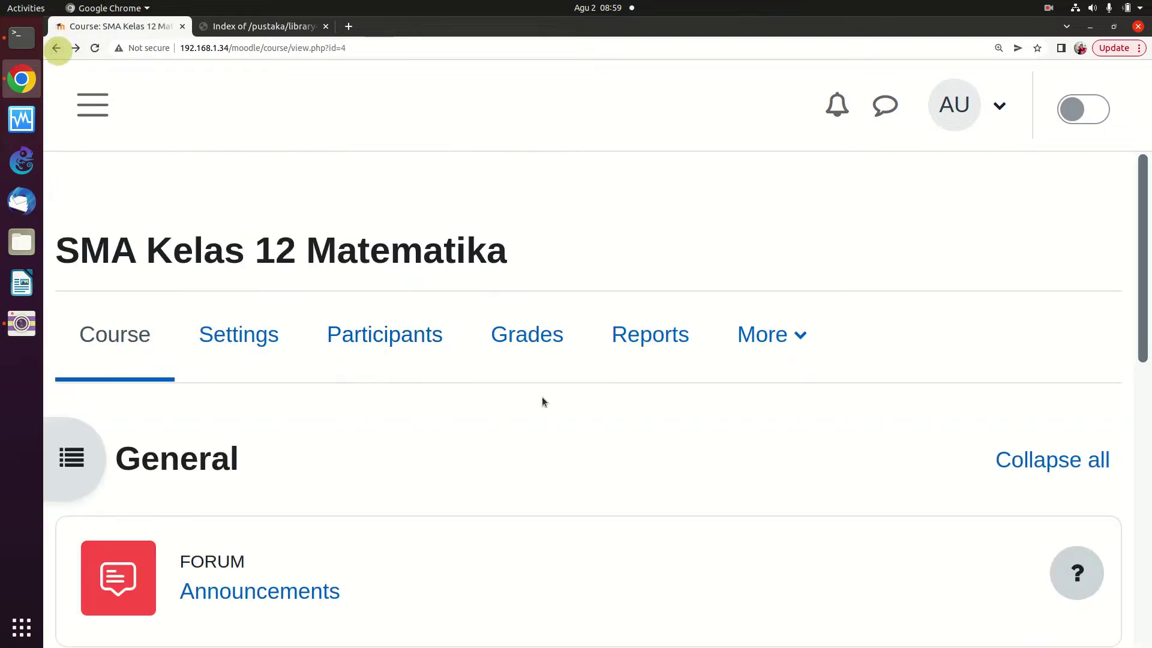
# Zoom the course page out to 110% and collapse the General section
pyautogui.hotkey('ctrl', '-')
pyautogui.hotkey('ctrl', '-')
pyautogui.hotkey('ctrl', '-')
pyautogui.hotkey('ctrl', '-')
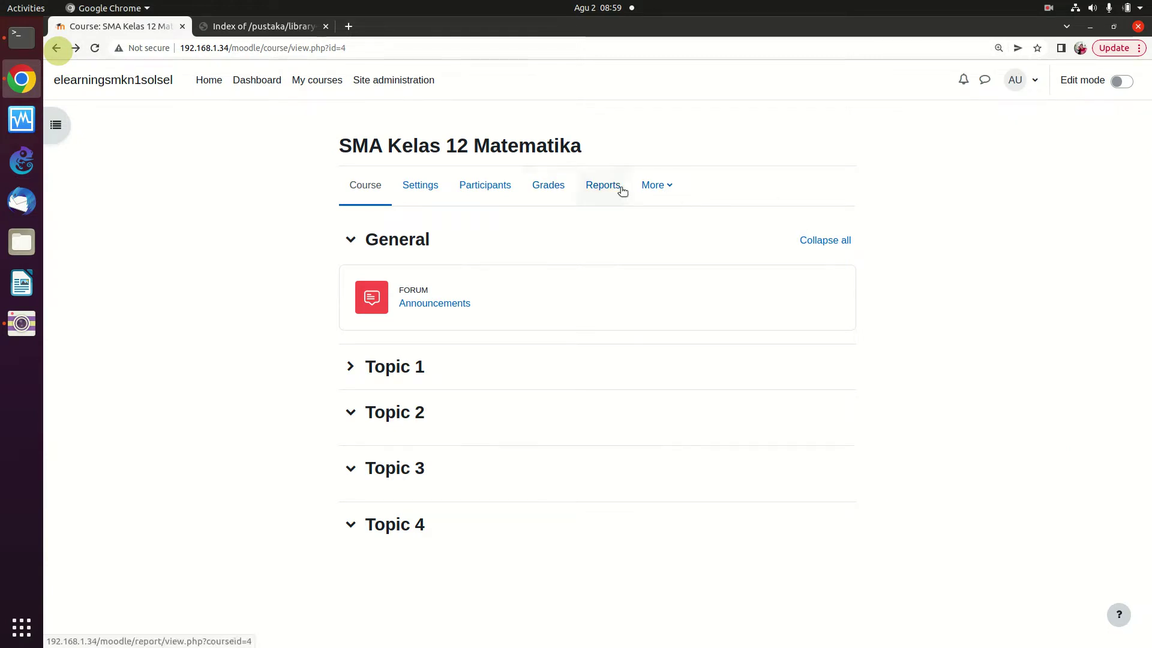
pyautogui.click(652, 191)
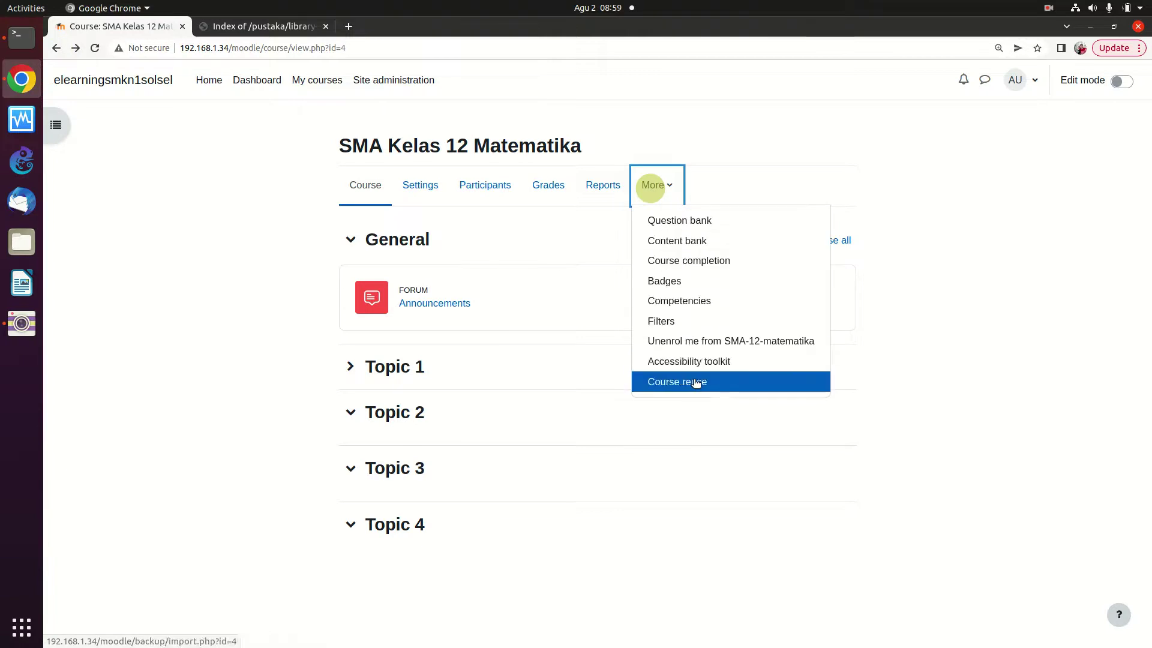
pyautogui.click(895, 149)
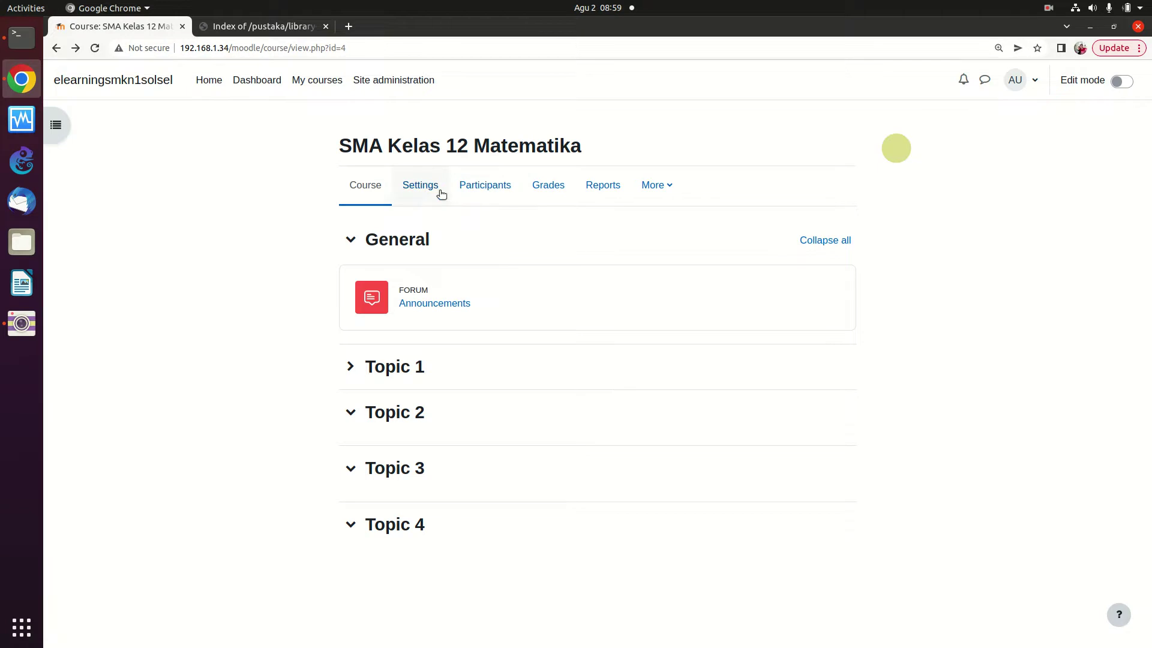
pyautogui.click(357, 245)
pyautogui.click(358, 243)
pyautogui.click(357, 242)
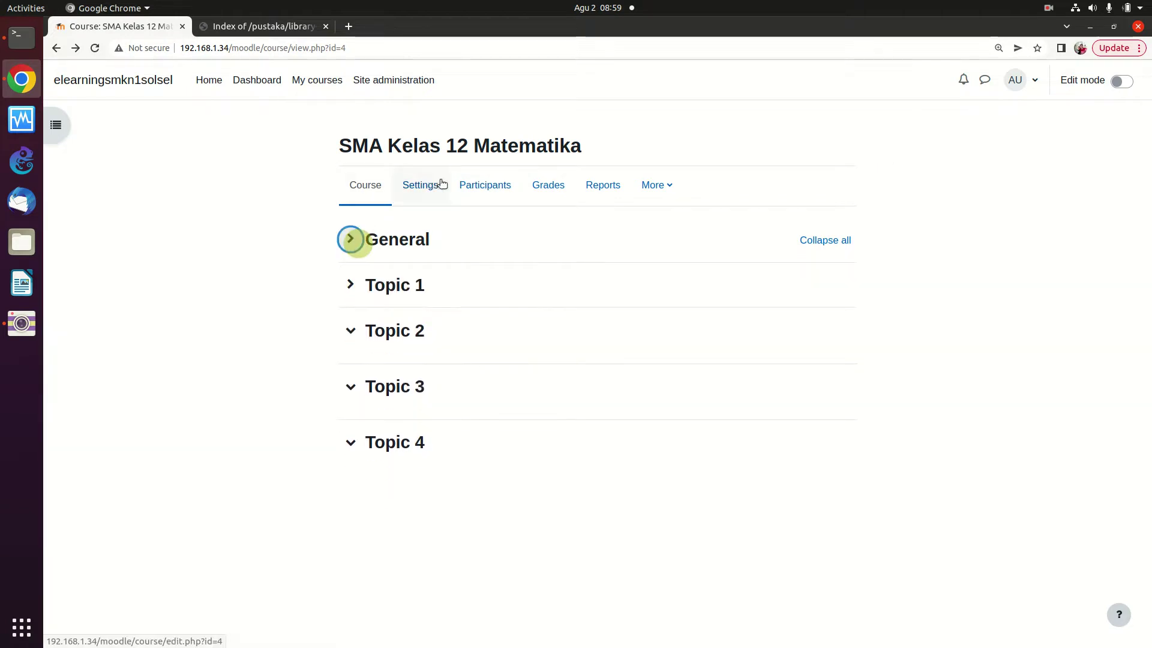
pyautogui.rightClick(701, 233)
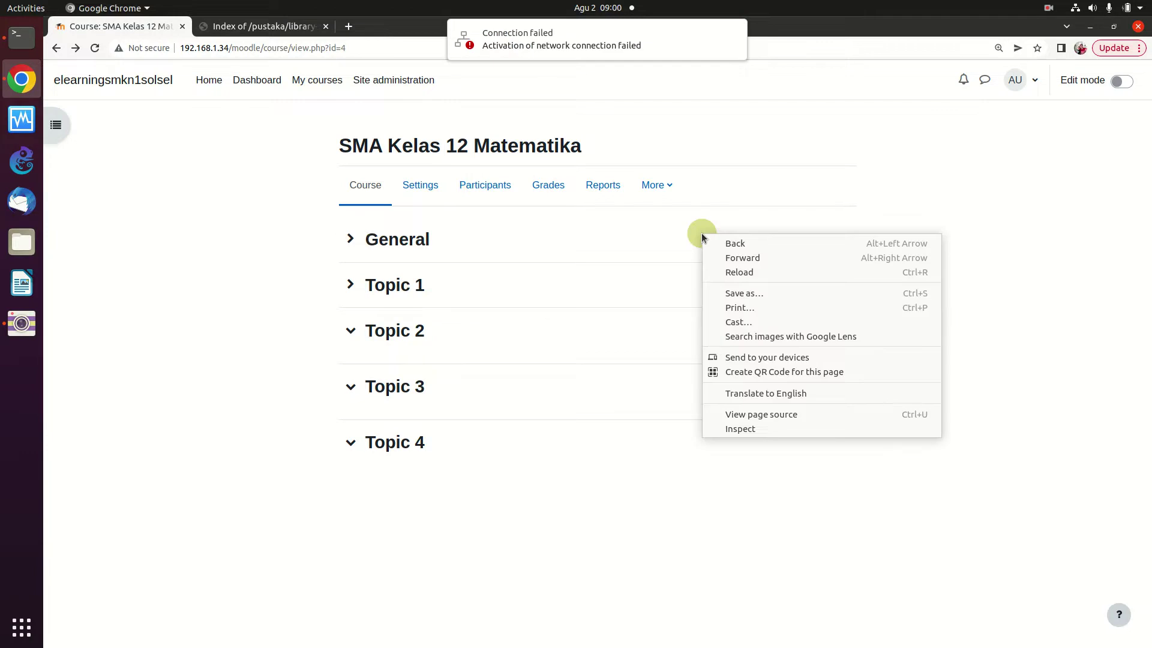
pyautogui.click(642, 243)
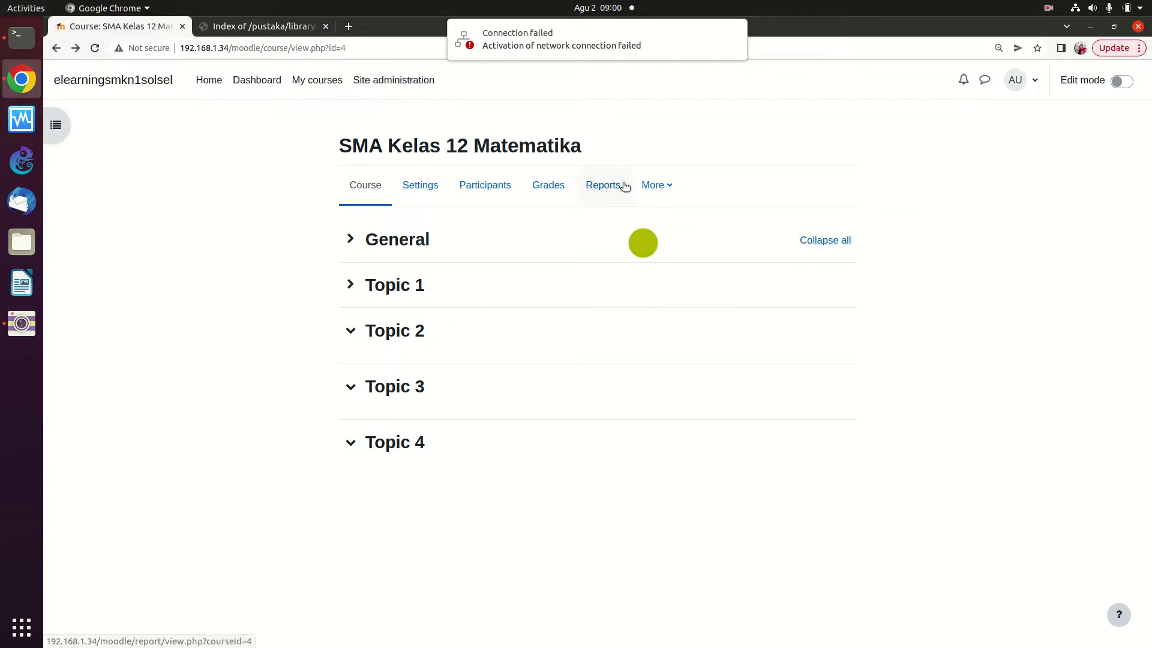
# Check the Grades report and course settings, return to the course page, and zoom in
pyautogui.click(672, 188)
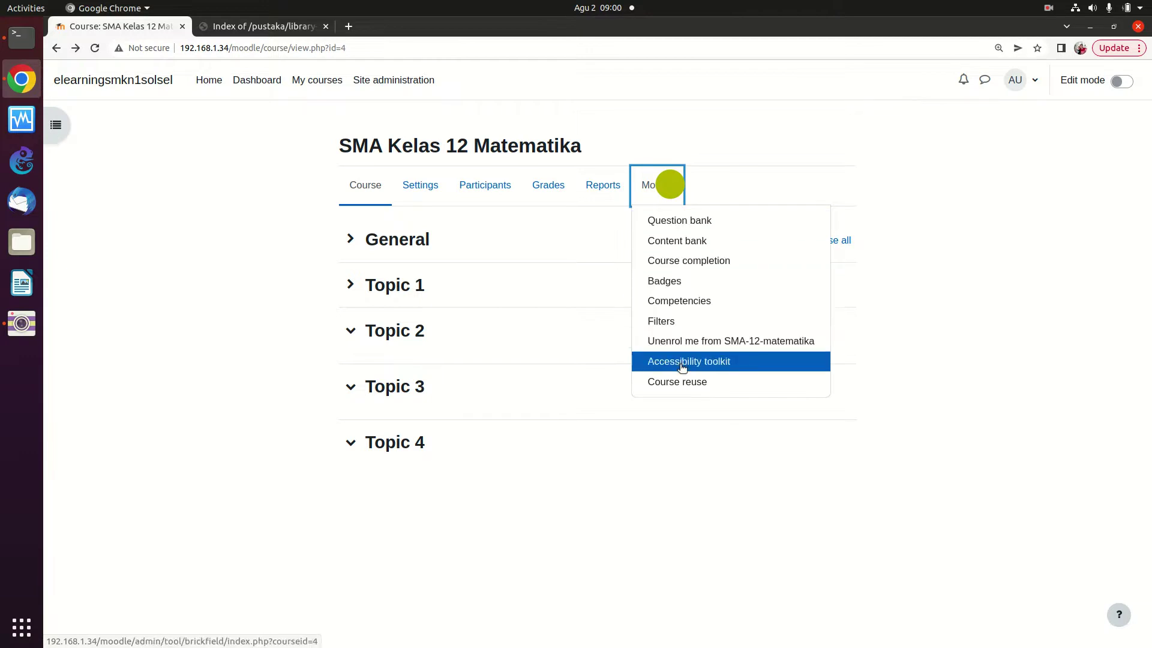
pyautogui.click(552, 189)
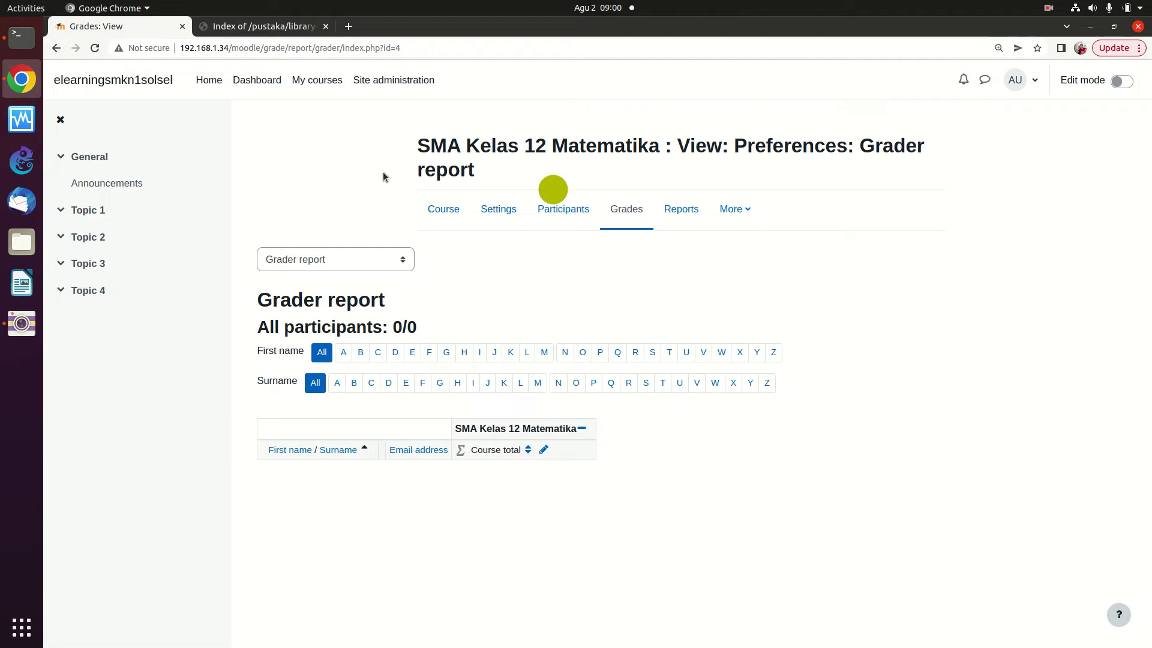
pyautogui.click(57, 53)
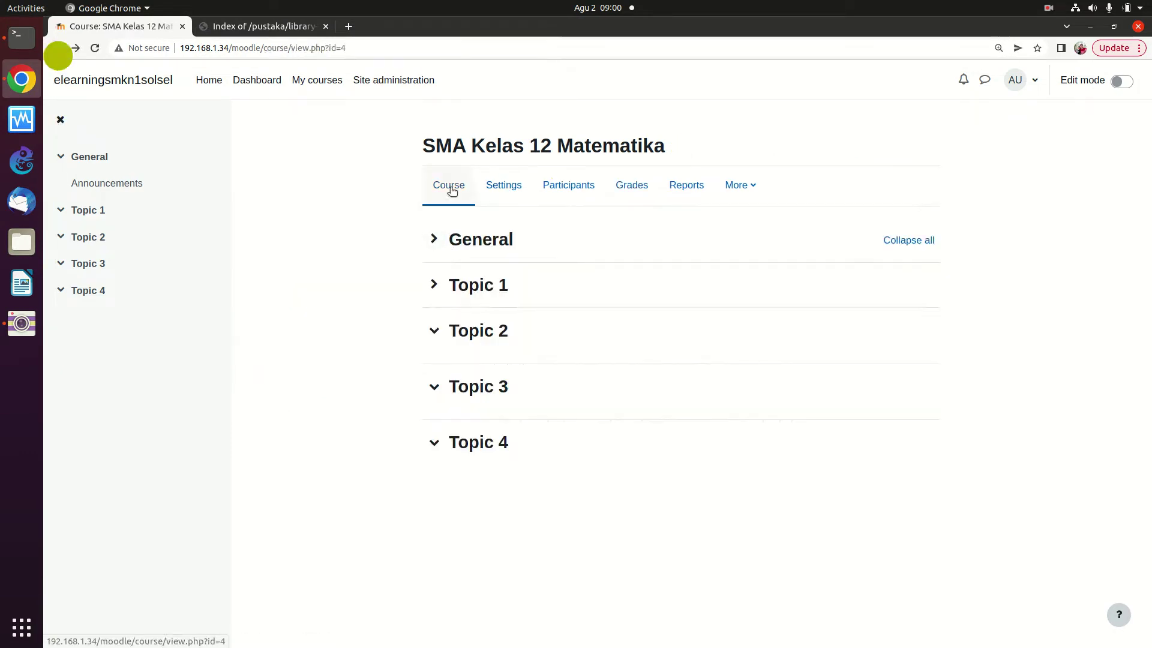
pyautogui.click(495, 184)
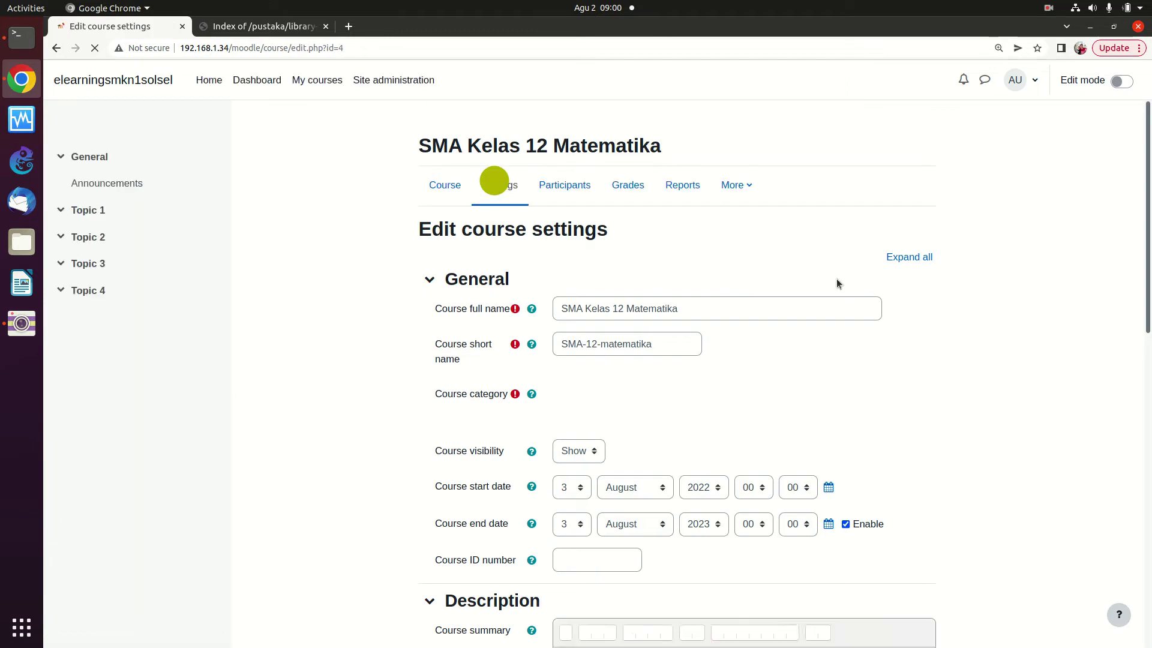
pyautogui.scroll(-2, 874, 369)
pyautogui.scroll(-12, 874, 369)
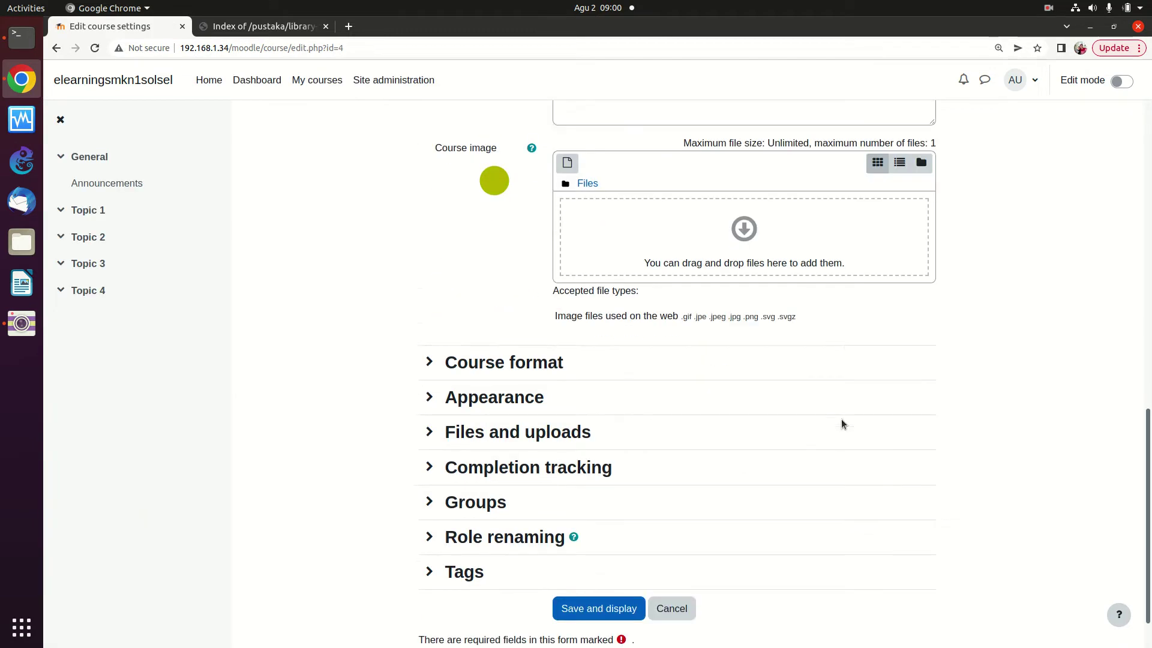
pyautogui.click(54, 48)
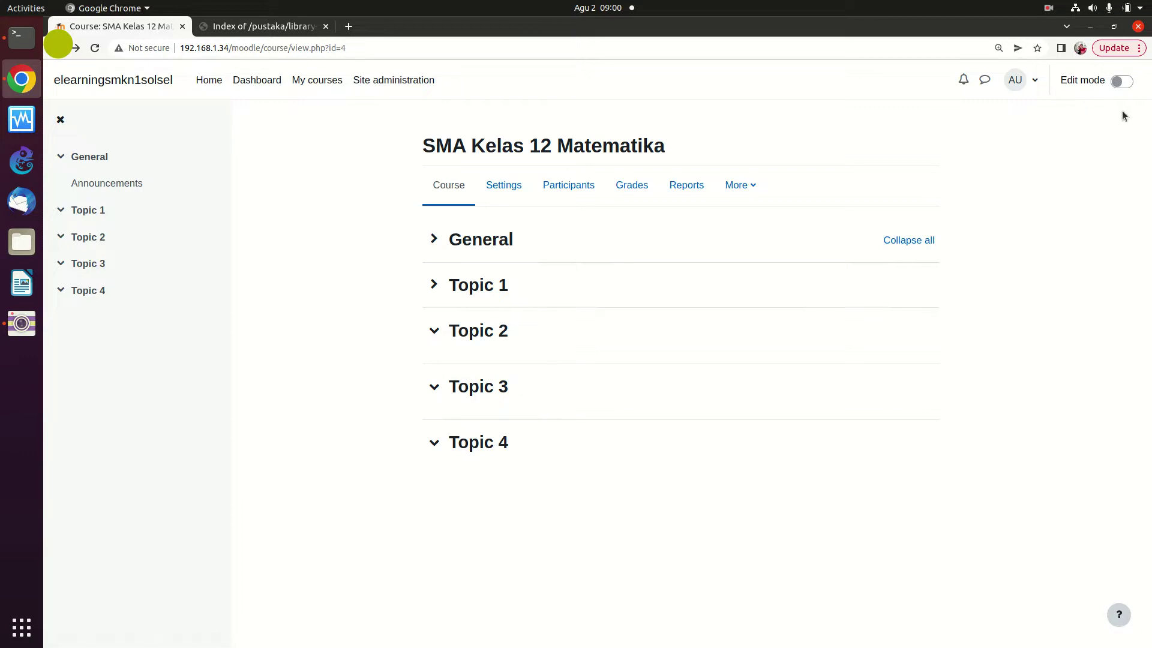
pyautogui.hotkey('ctrl', '+')
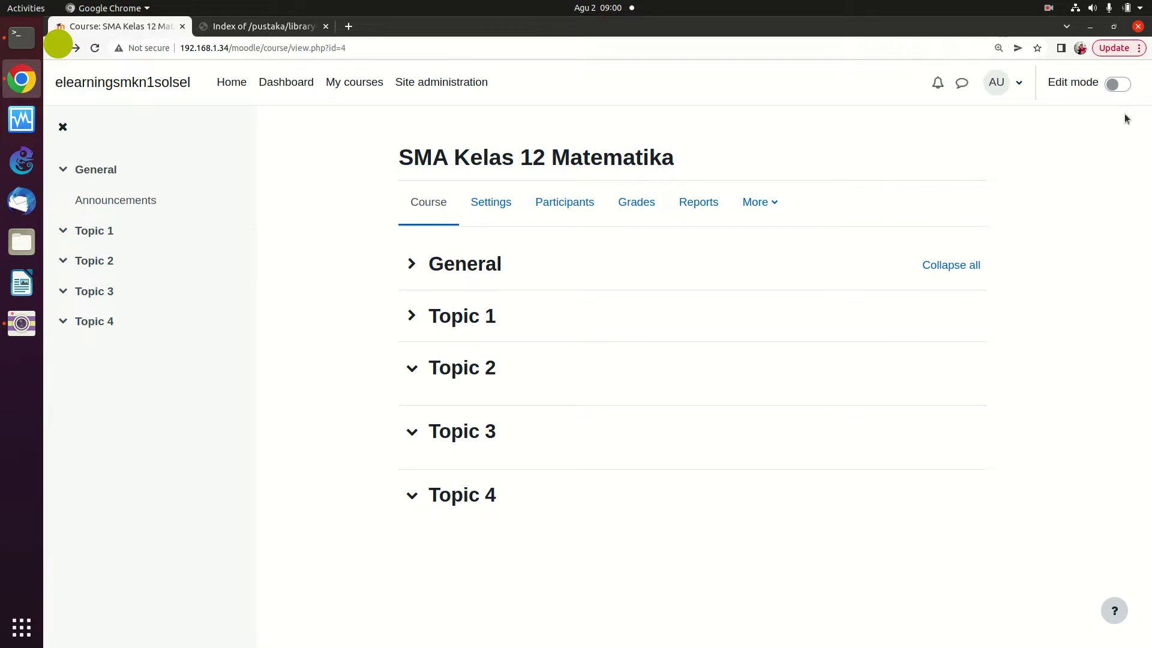
# Turn on course editing and rename the Topic 1 section to TryOut
pyautogui.click(1119, 90)
pyautogui.click(1112, 81)
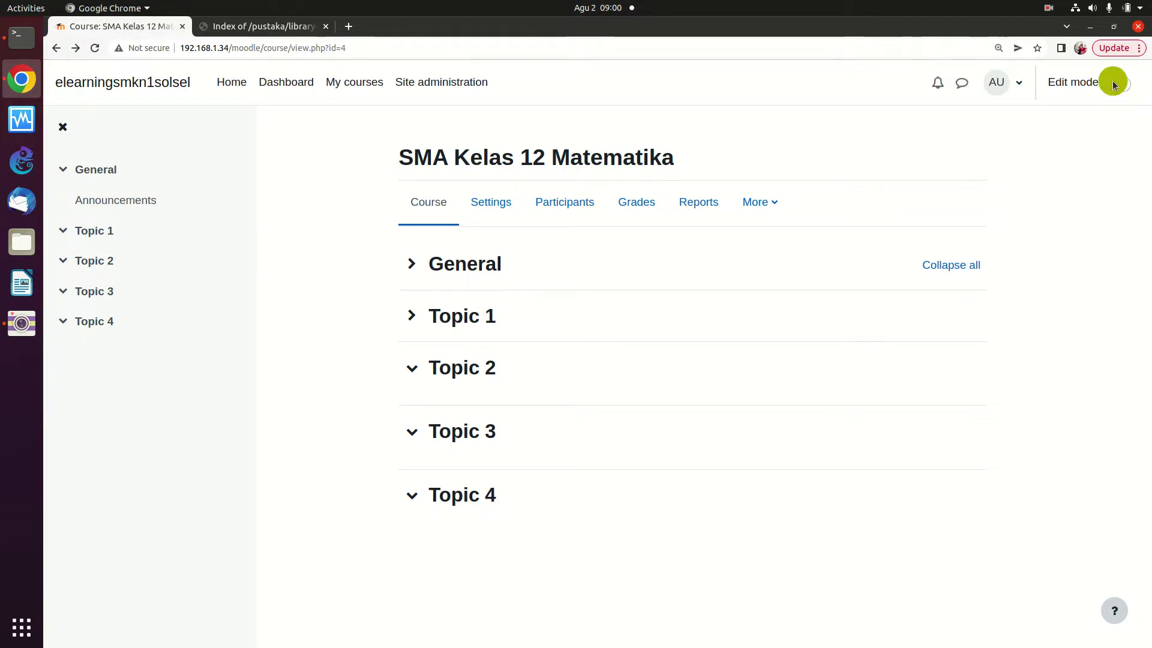
pyautogui.click(994, 142)
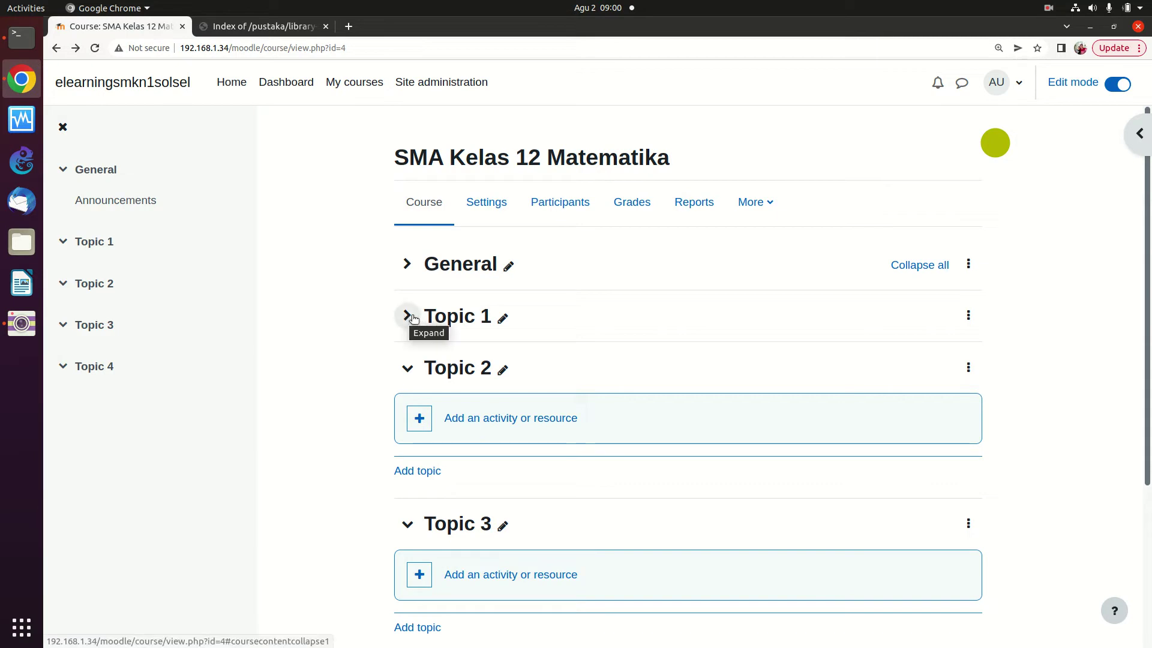
pyautogui.moveTo(497, 325); pyautogui.dragTo(506, 318)
pyautogui.click(505, 319)
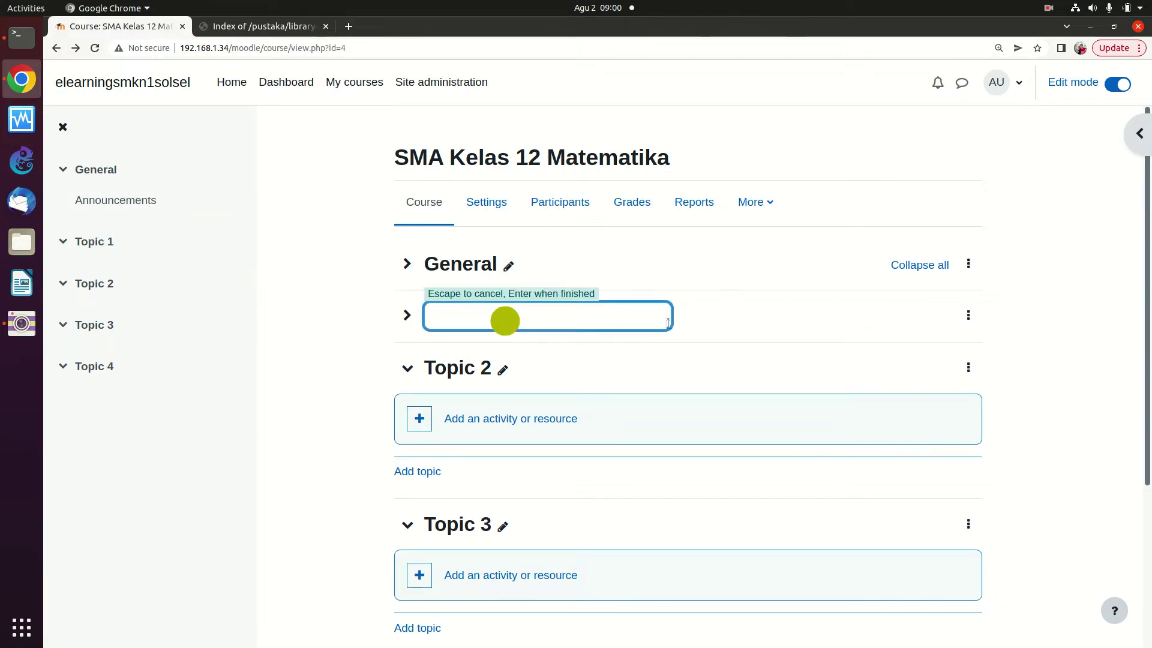
pyautogui.click(709, 316)
pyautogui.click(506, 318)
pyautogui.press('Return')
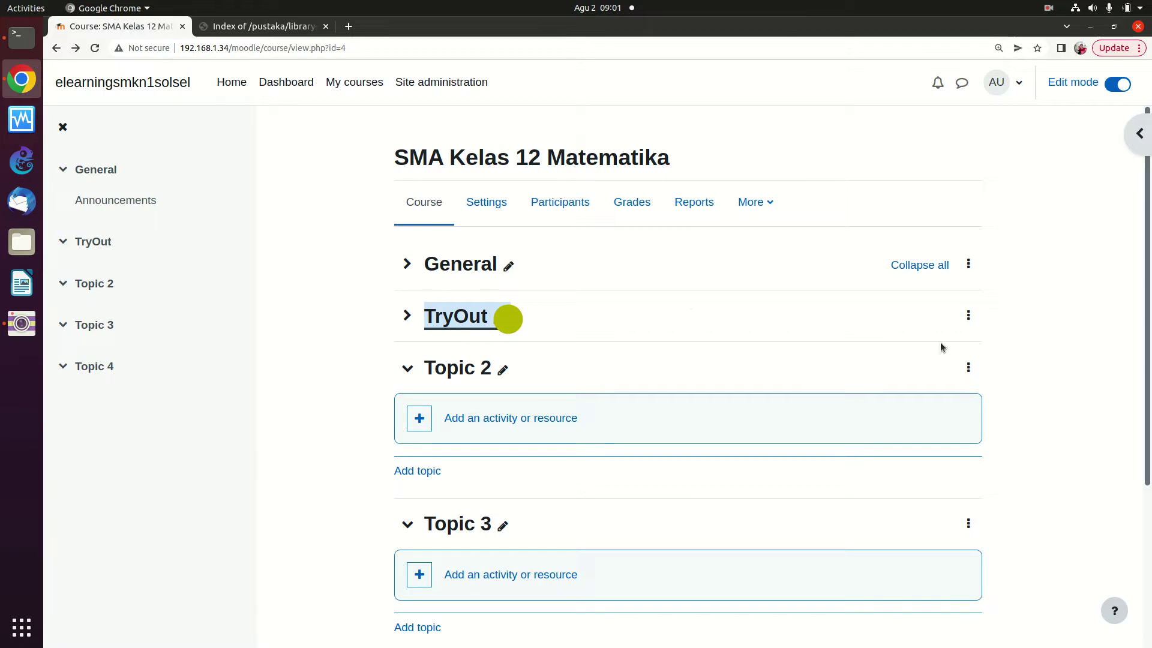
pyautogui.click(687, 311)
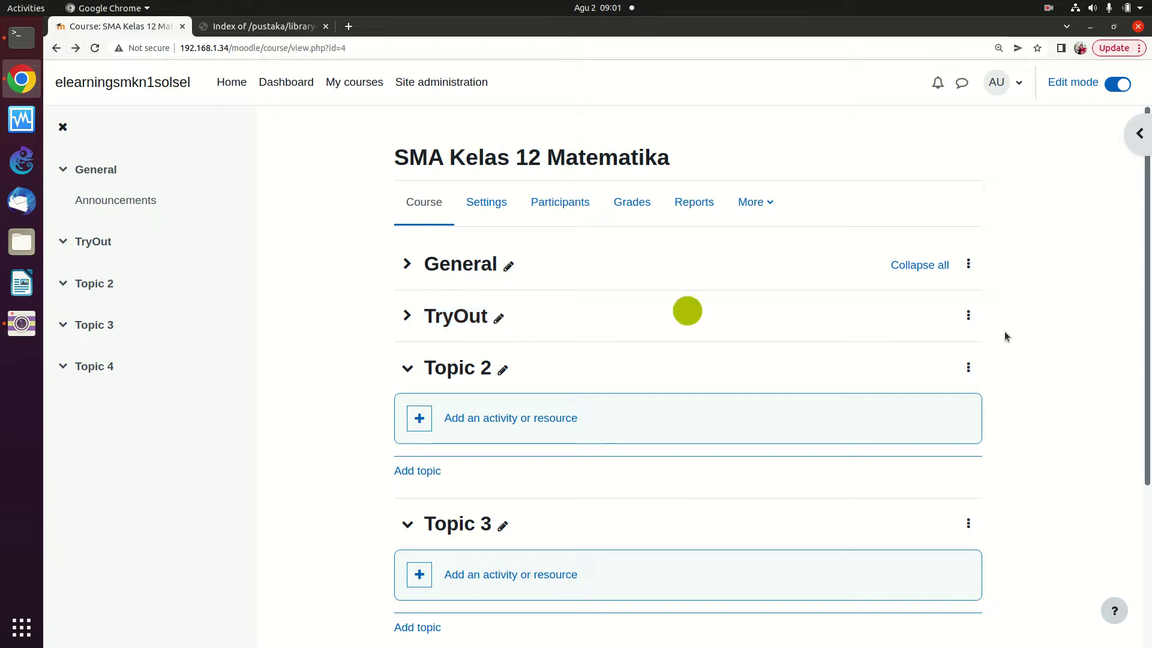
# Add a new quiz named TryOut to the TryOut section
pyautogui.click(410, 315)
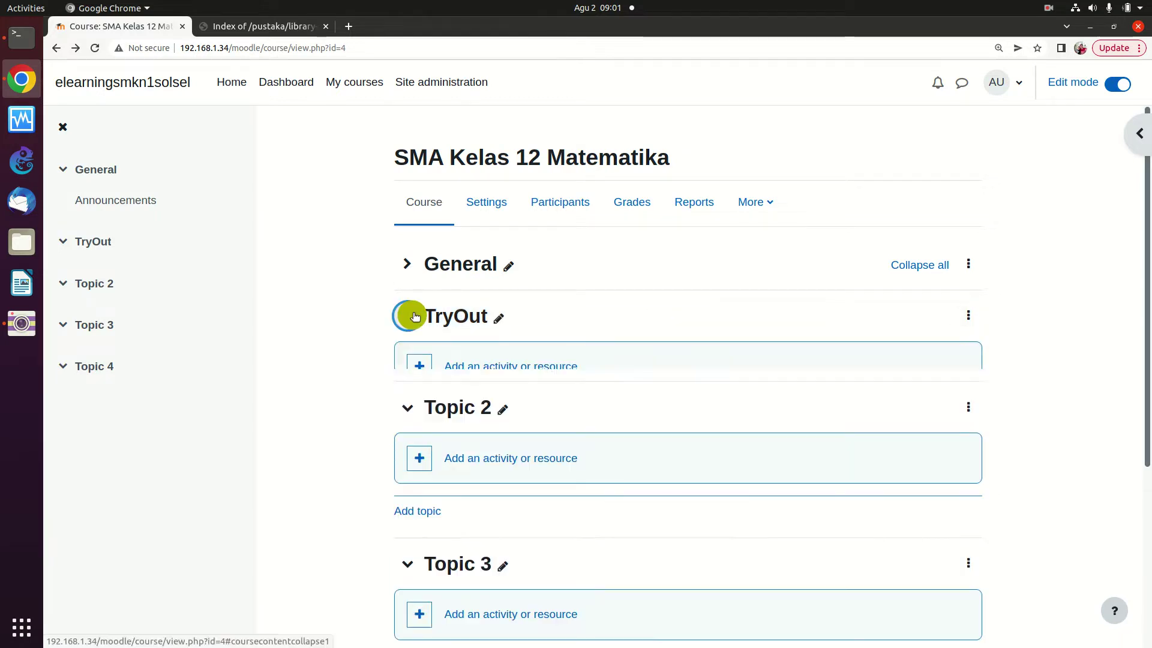
pyautogui.click(468, 365)
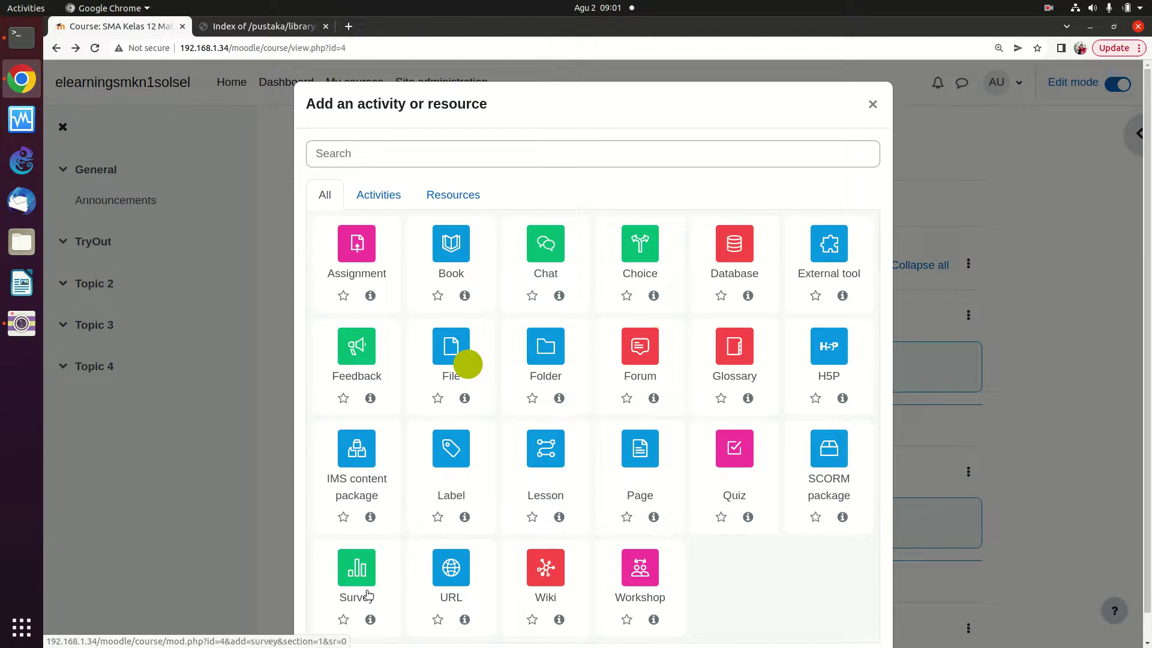
pyautogui.click(735, 459)
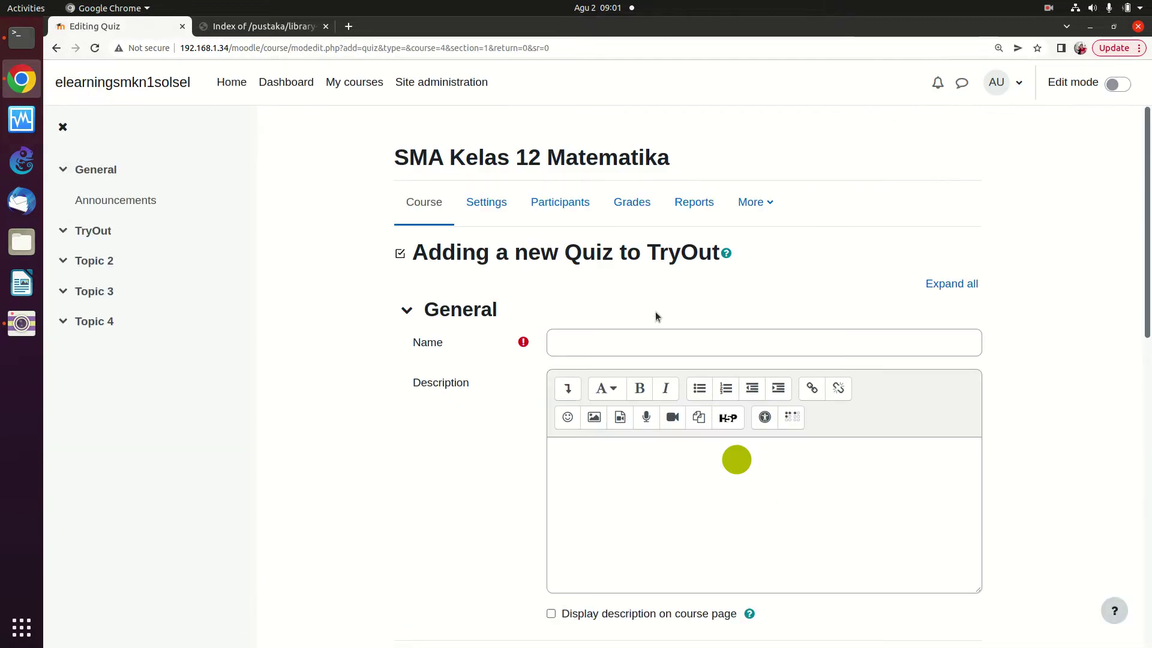
pyautogui.click(643, 334)
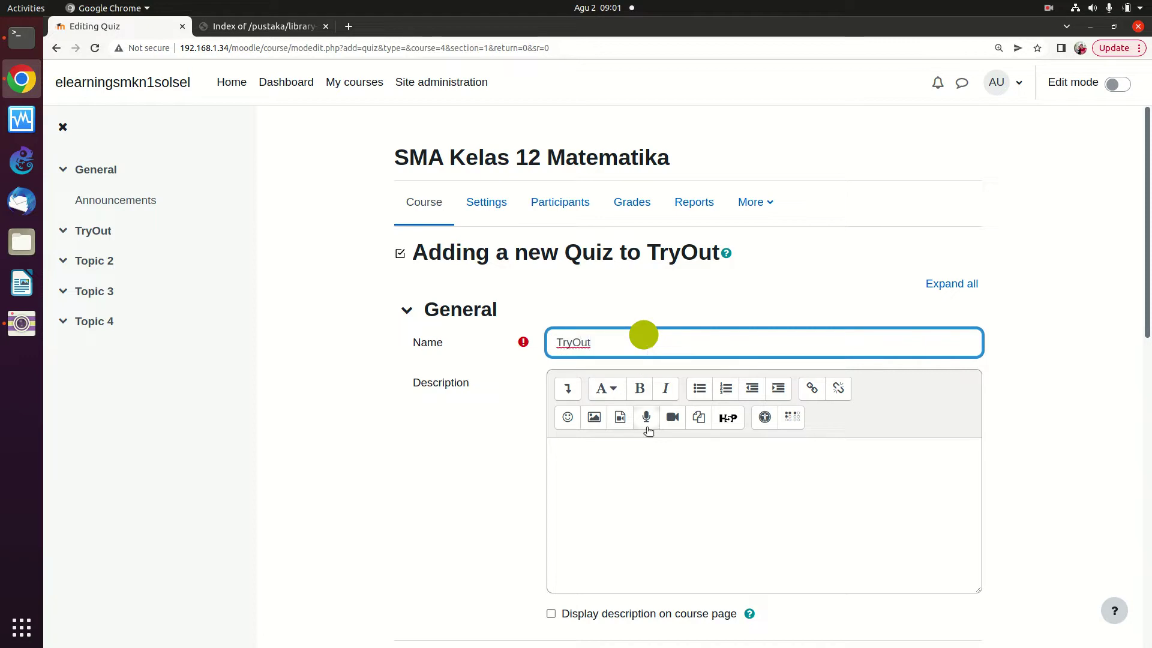
pyautogui.scroll(-2, 639, 392)
pyautogui.scroll(-3, 639, 392)
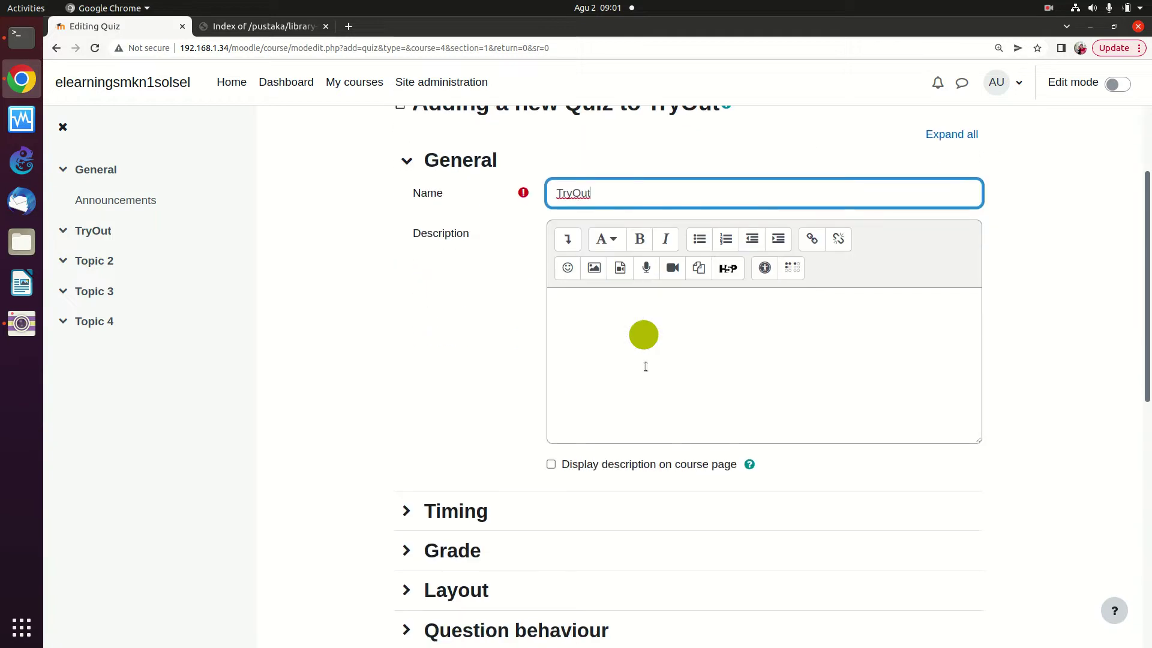
# Enable a 20-minute time limit in the quiz's Timing settings and save and return to the course
pyautogui.click(440, 511)
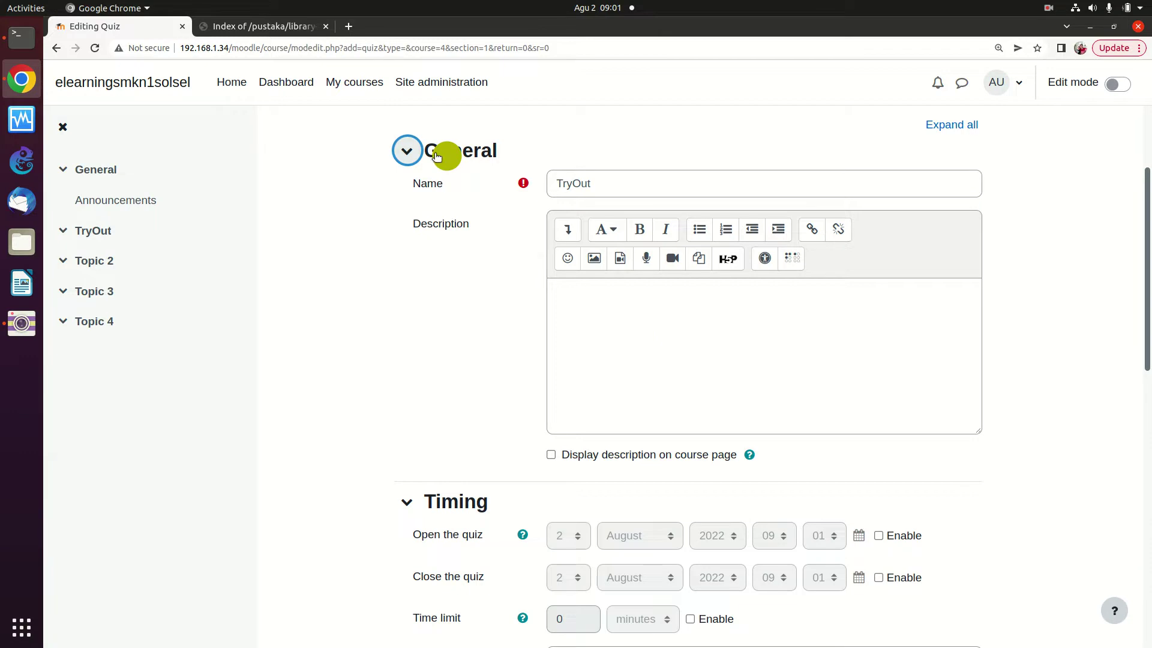
pyautogui.click(410, 152)
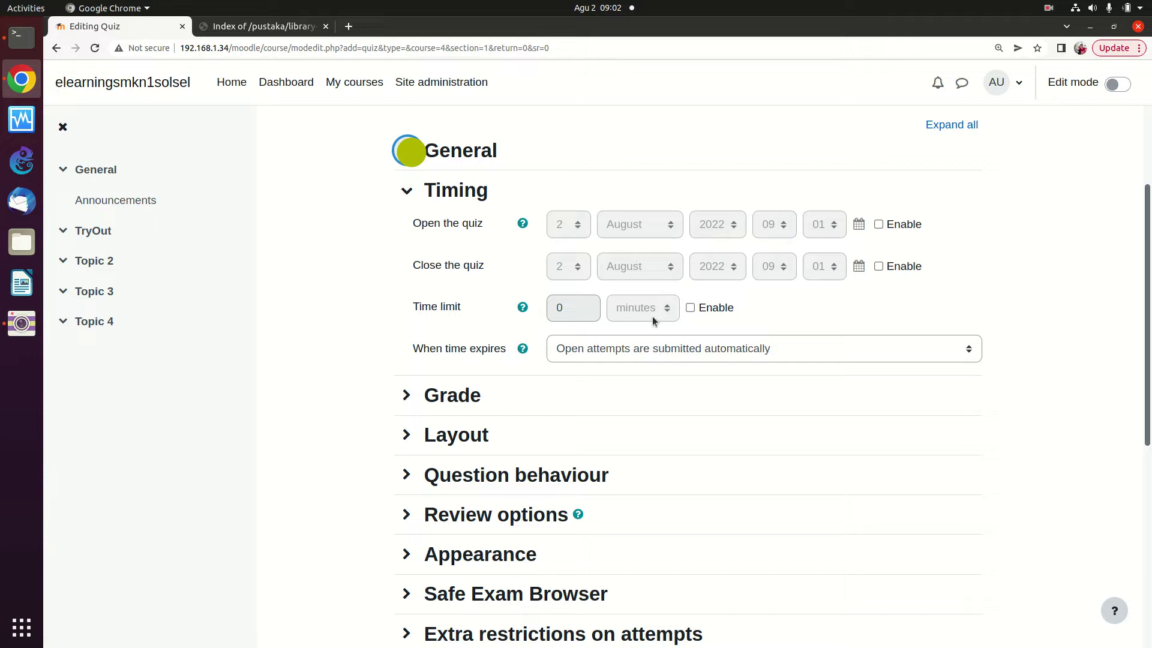
pyautogui.click(690, 308)
pyautogui.click(689, 308)
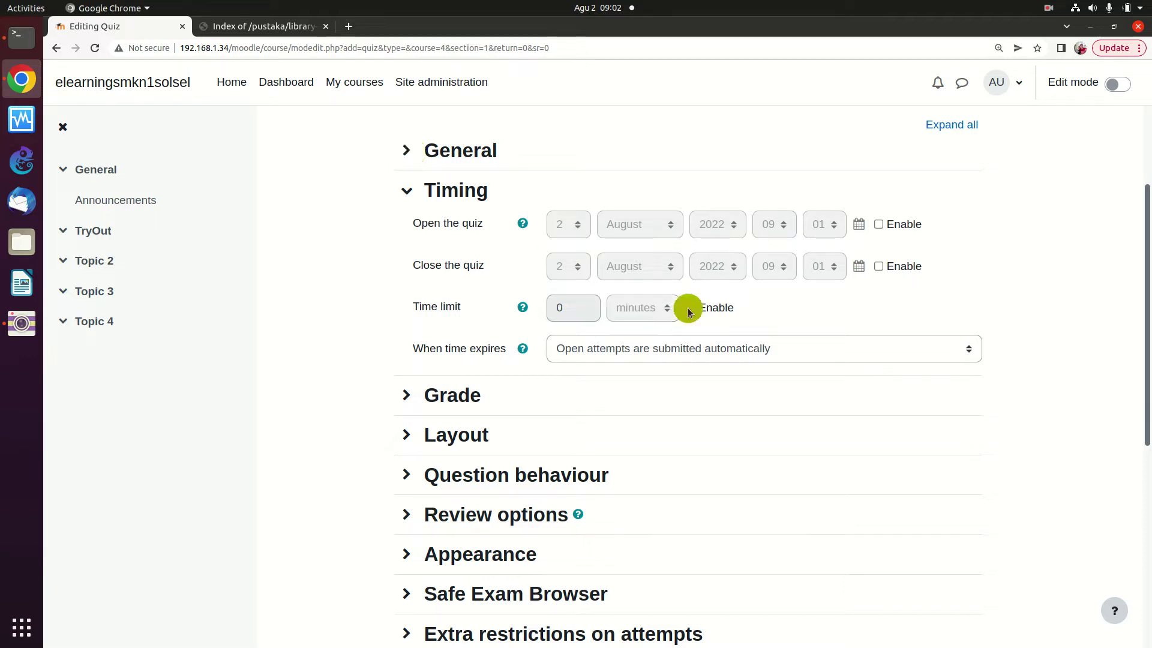
pyautogui.click(690, 308)
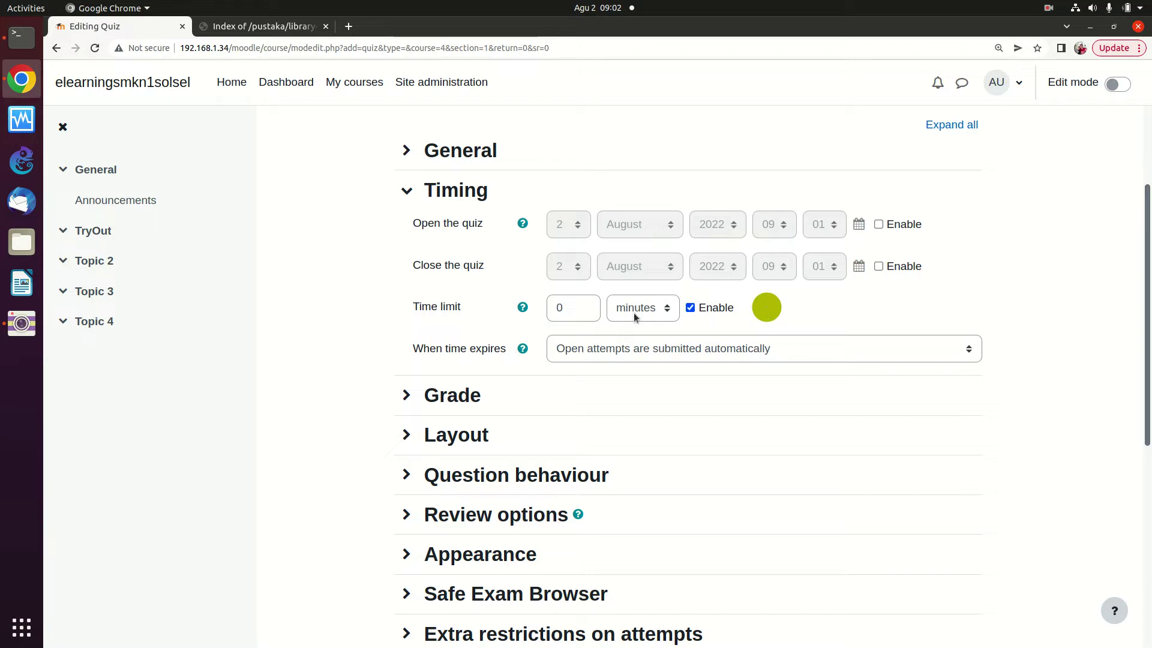
pyautogui.click(582, 307)
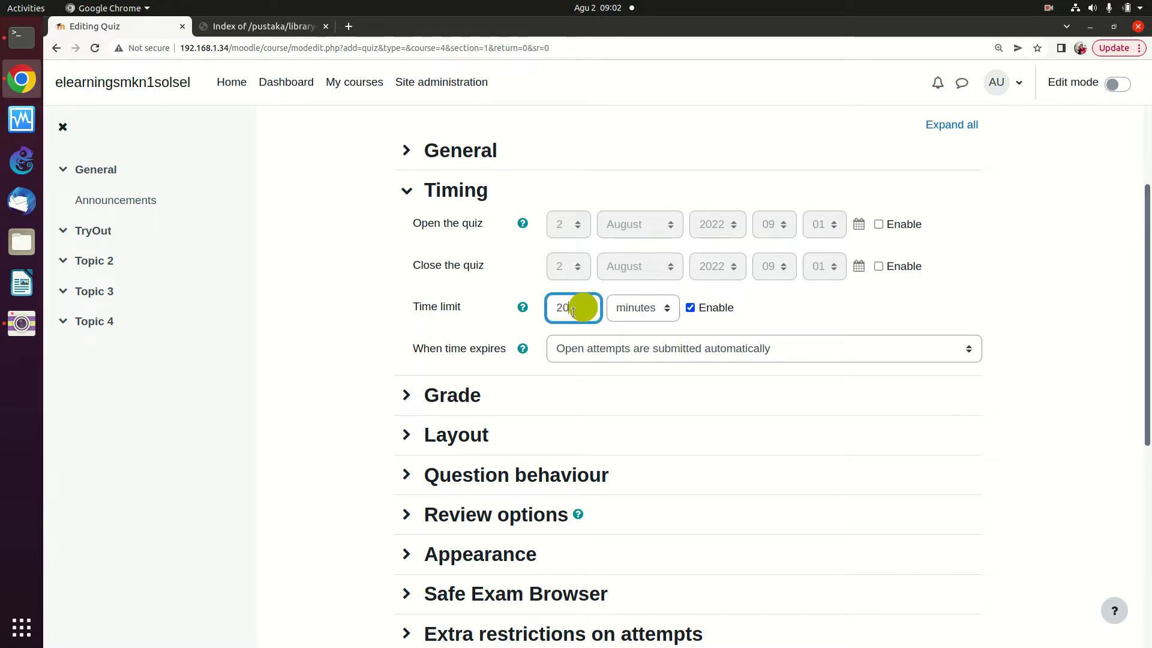
pyautogui.click(768, 318)
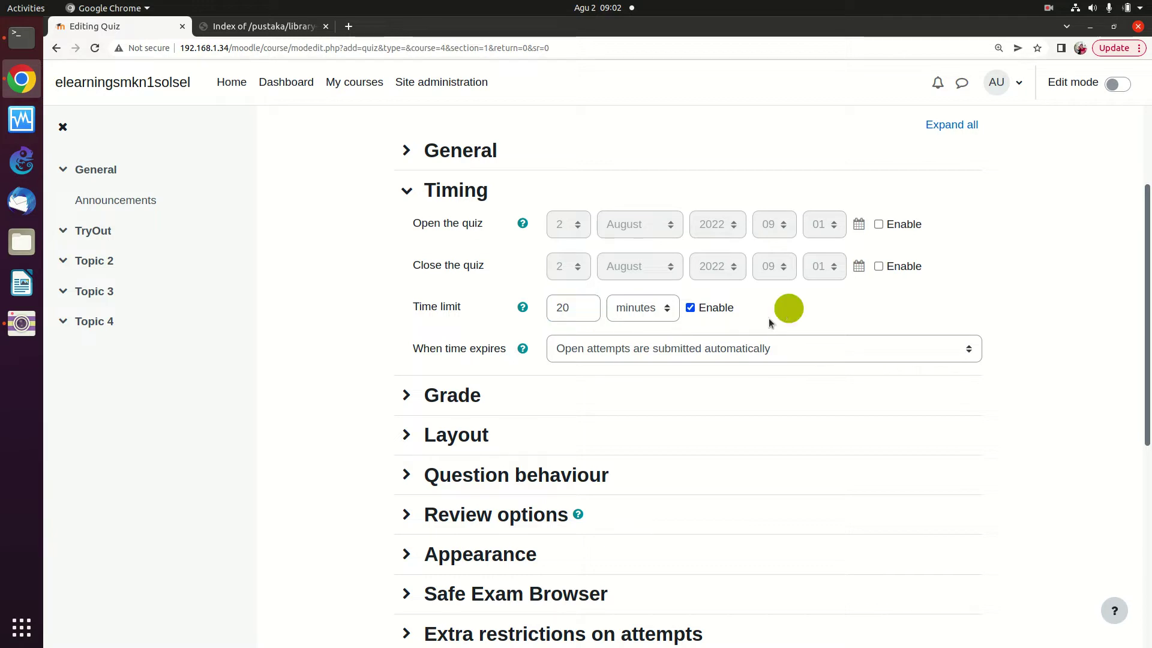
pyautogui.scroll(-2, 560, 348)
pyautogui.scroll(-3, 518, 355)
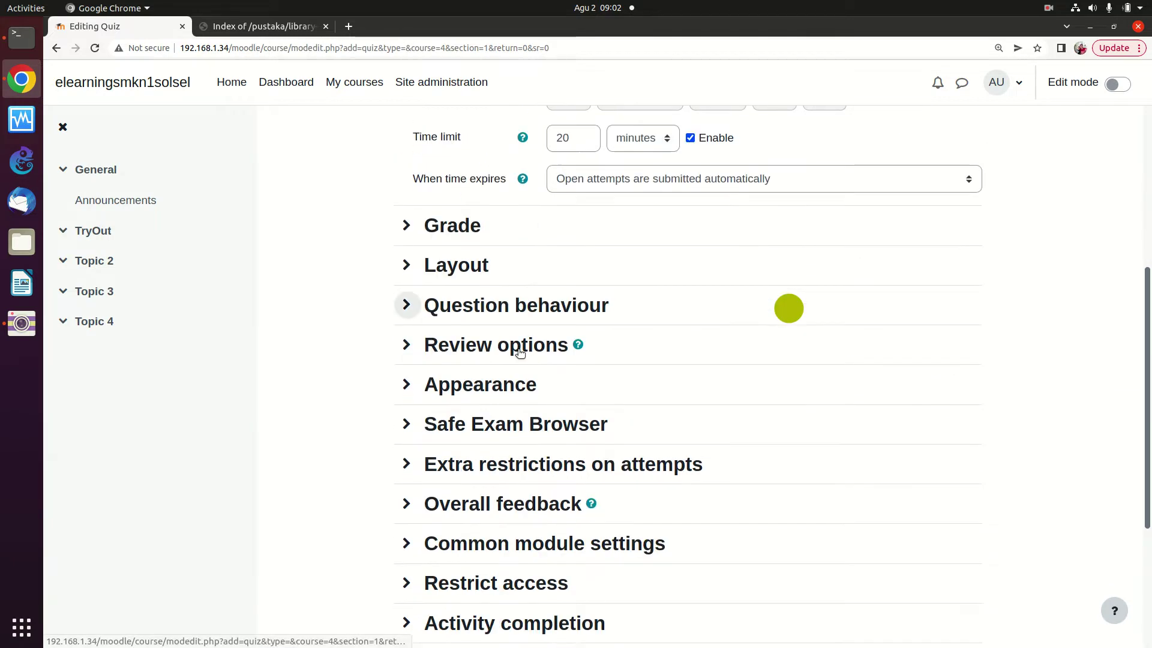
pyautogui.scroll(-2, 493, 285)
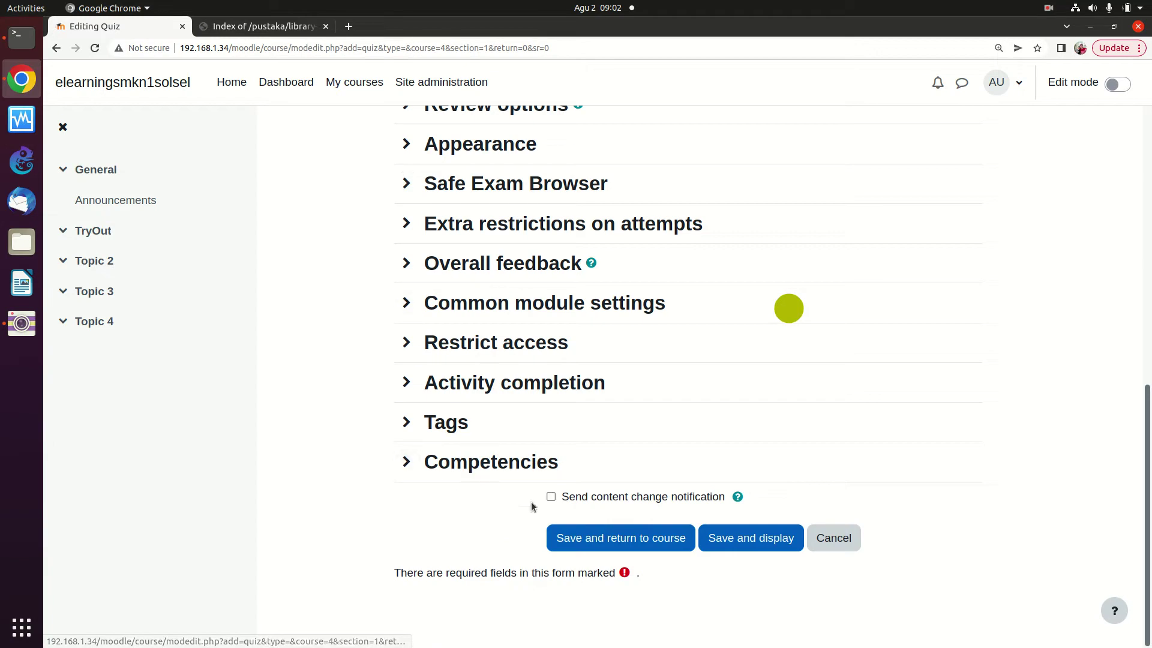
pyautogui.click(623, 543)
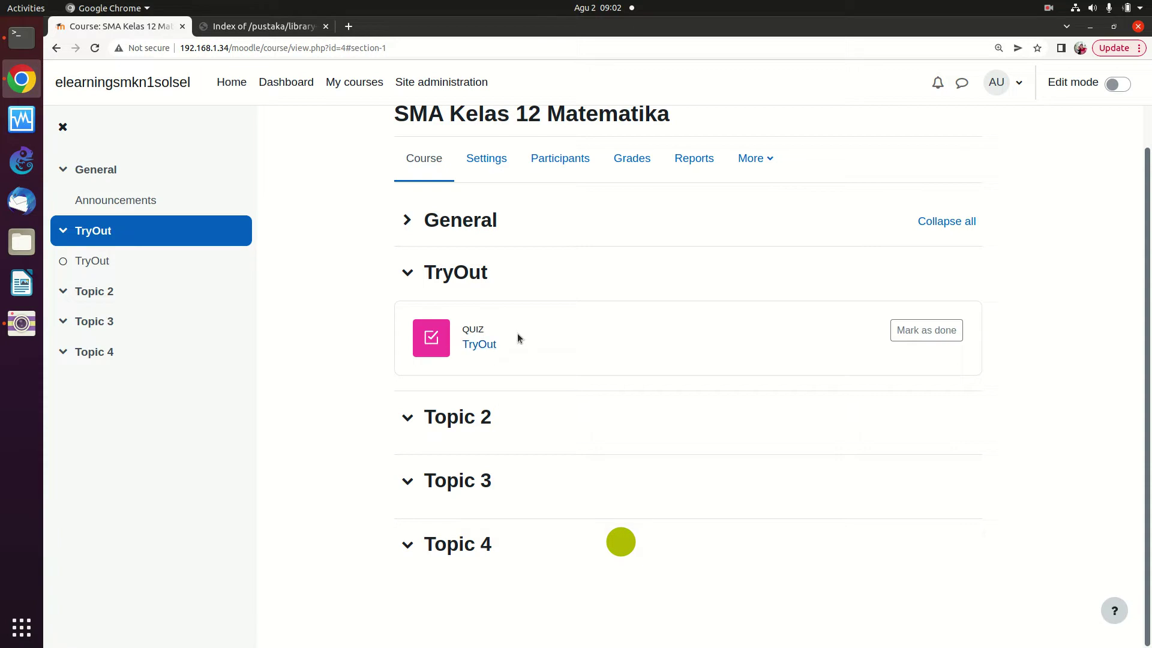
# Open the TryOut quiz listed under the TryOut section
pyautogui.moveTo(480, 350); pyautogui.dragTo(485, 348)
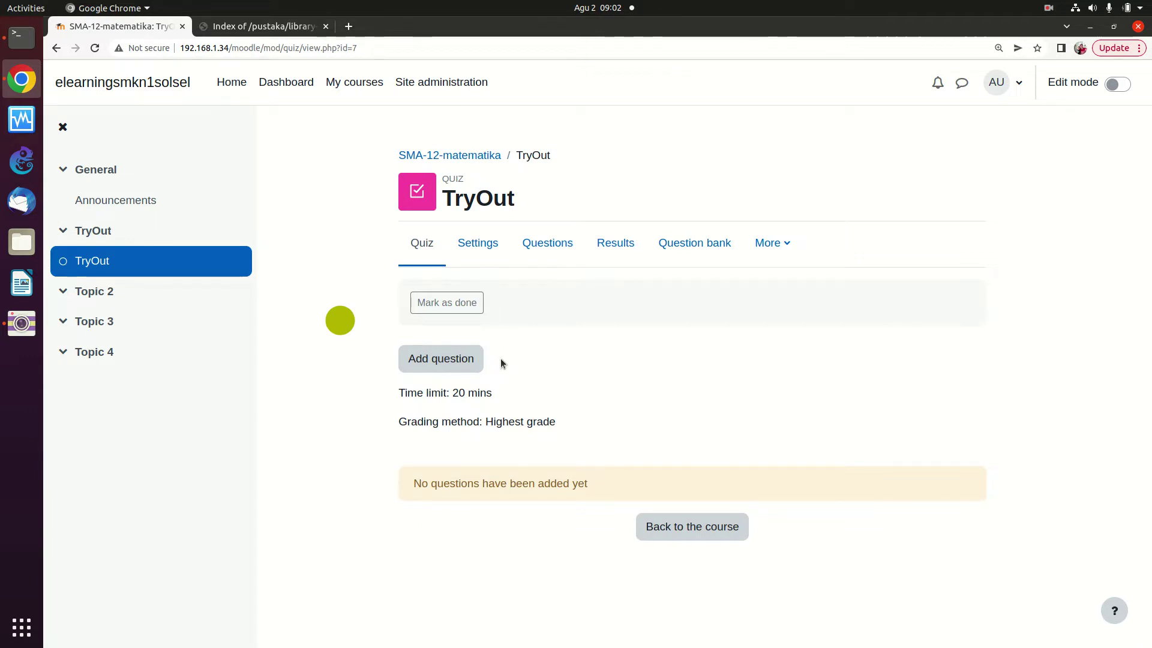
# Tick Shuffle on the quiz's questions page, dismiss the coding error, and choose Add a random question
pyautogui.click(451, 366)
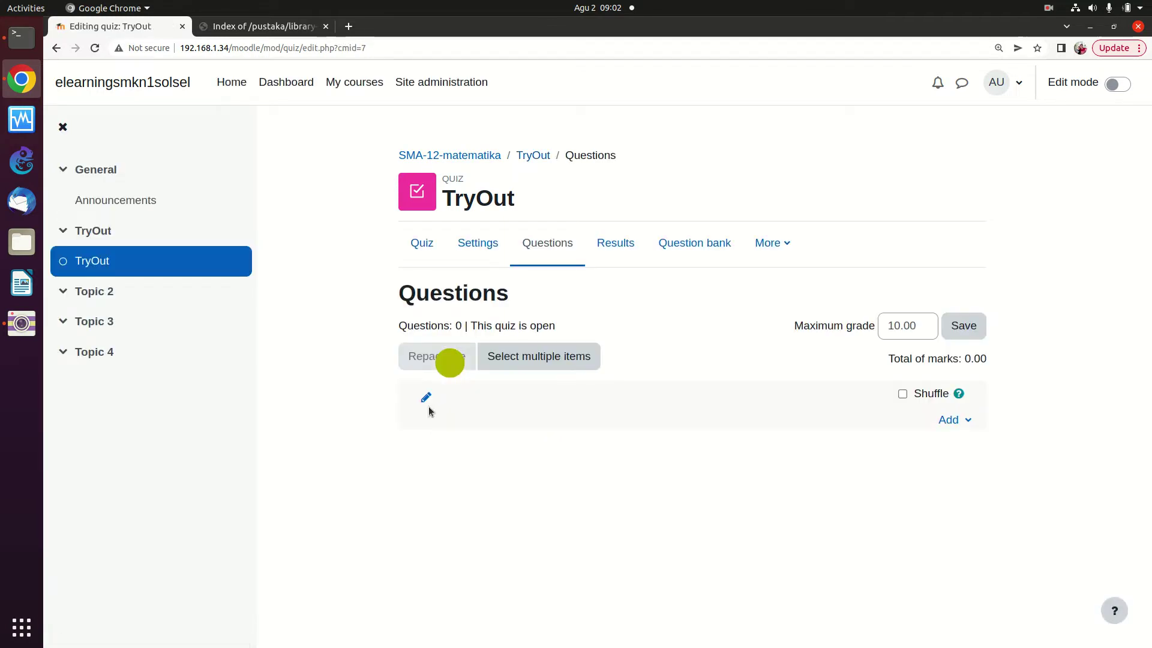
pyautogui.click(345, 417)
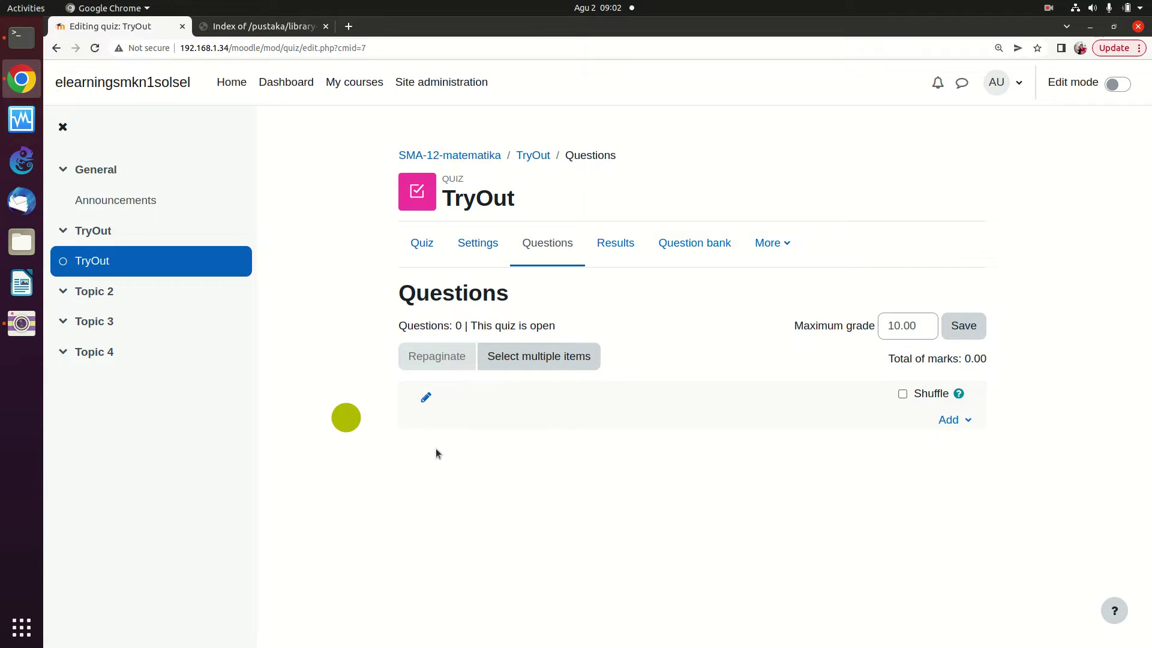
pyautogui.click(902, 394)
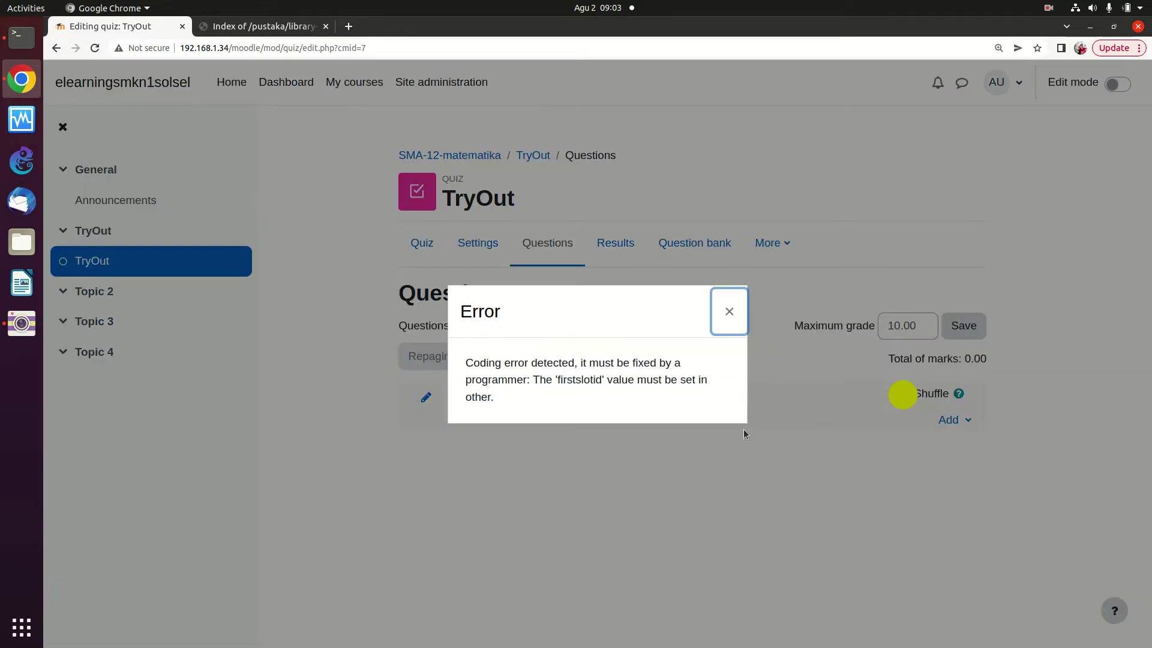
pyautogui.click(727, 309)
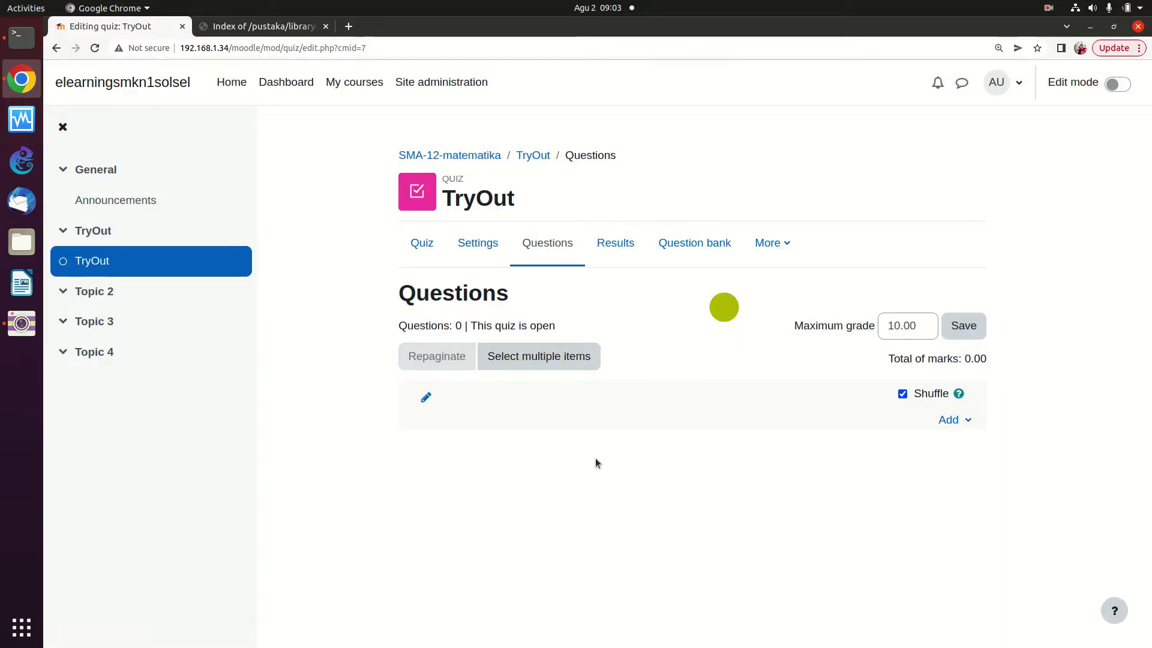
pyautogui.click(948, 421)
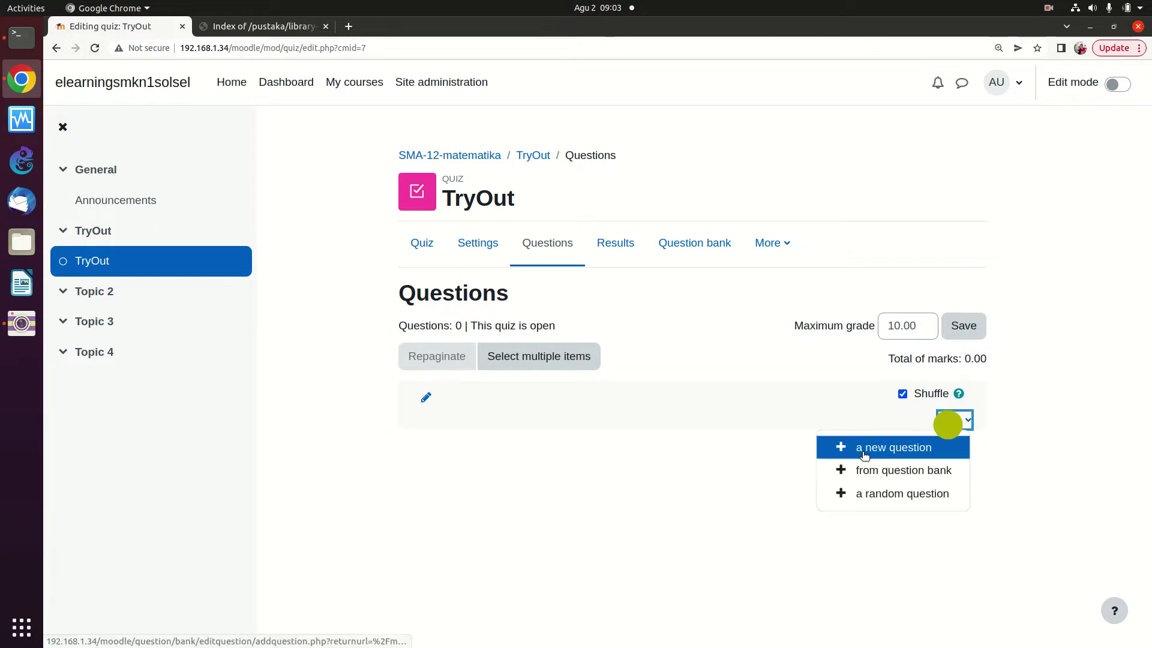
pyautogui.click(858, 498)
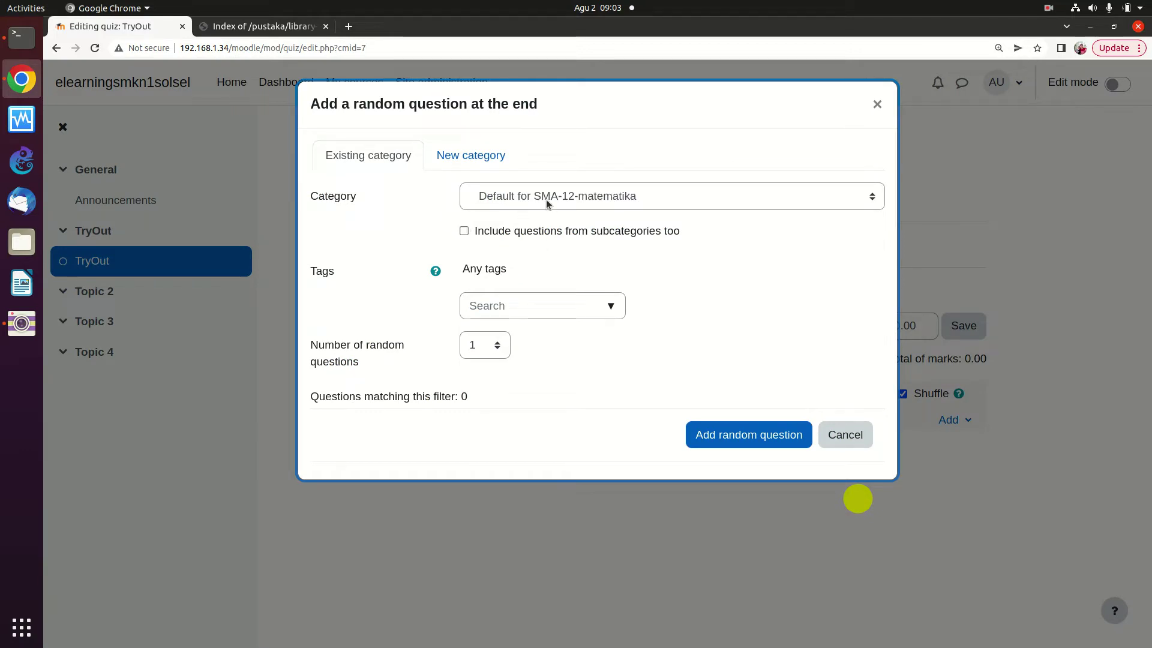
# Choose SMA 12 Matematika as the random question category
pyautogui.click(652, 195)
pyautogui.click(651, 200)
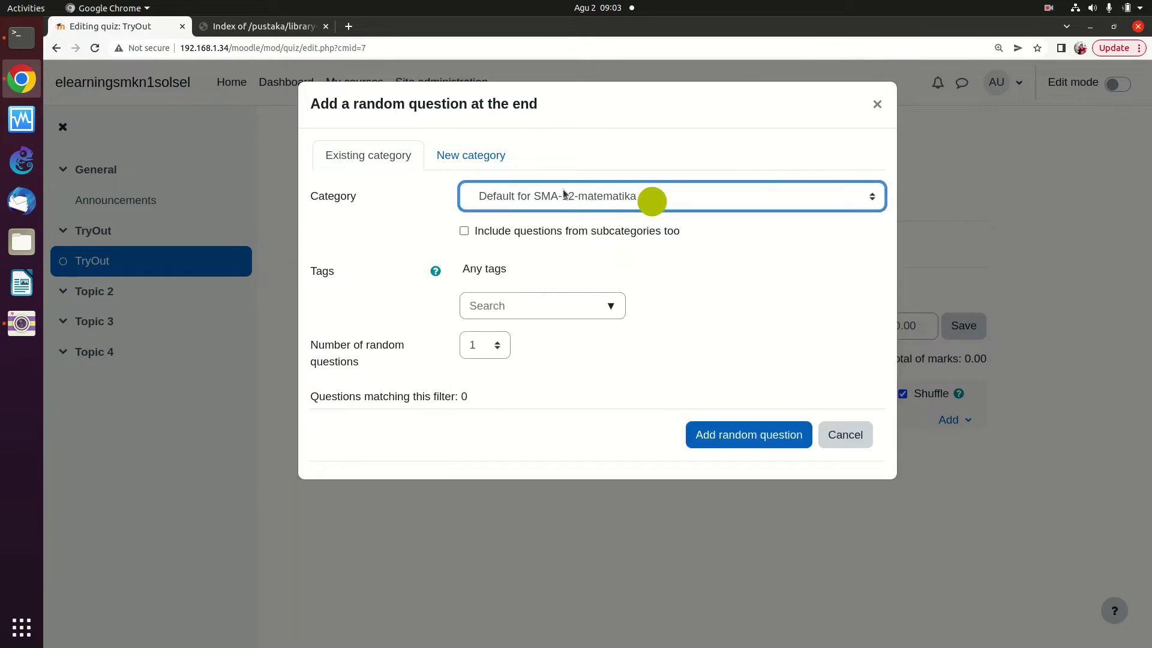
pyautogui.click(558, 196)
pyautogui.scroll(6, 619, 302)
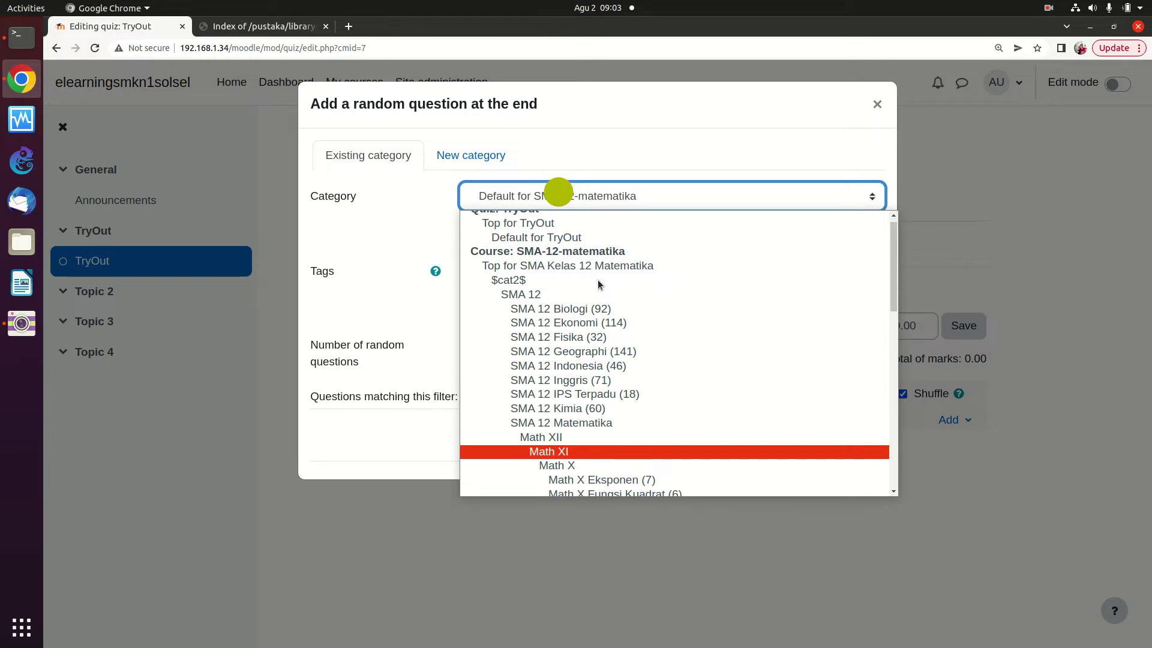
pyautogui.scroll(1, 598, 279)
pyautogui.scroll(-2, 598, 279)
pyautogui.scroll(-2, 597, 282)
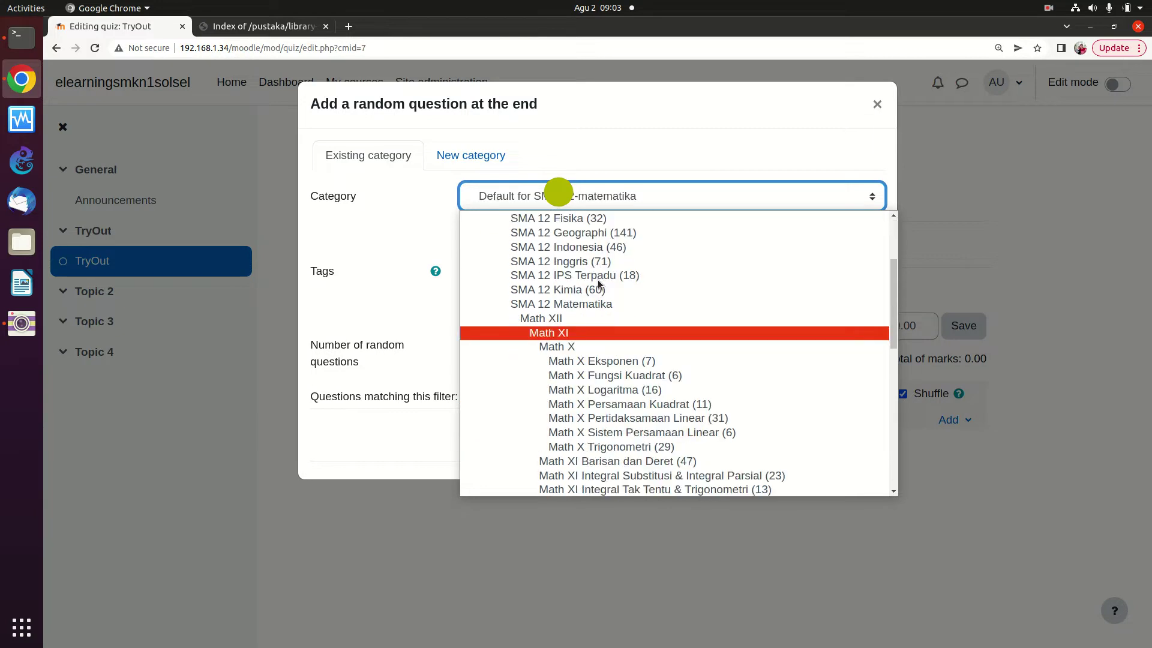
pyautogui.scroll(-1, 598, 282)
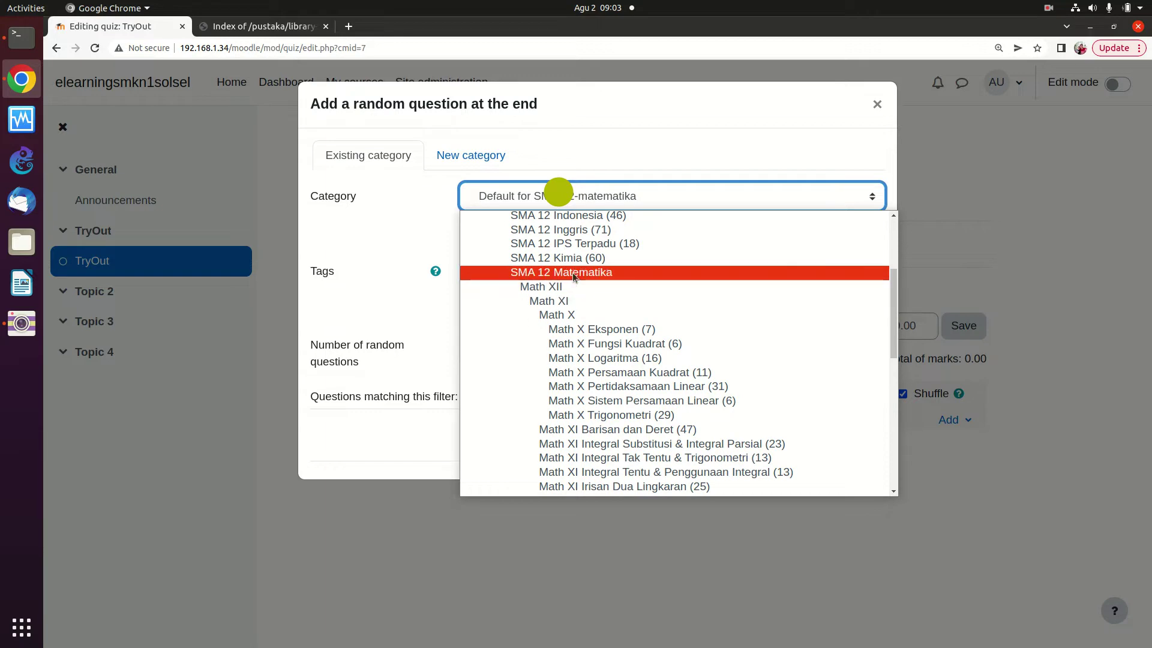
pyautogui.click(572, 274)
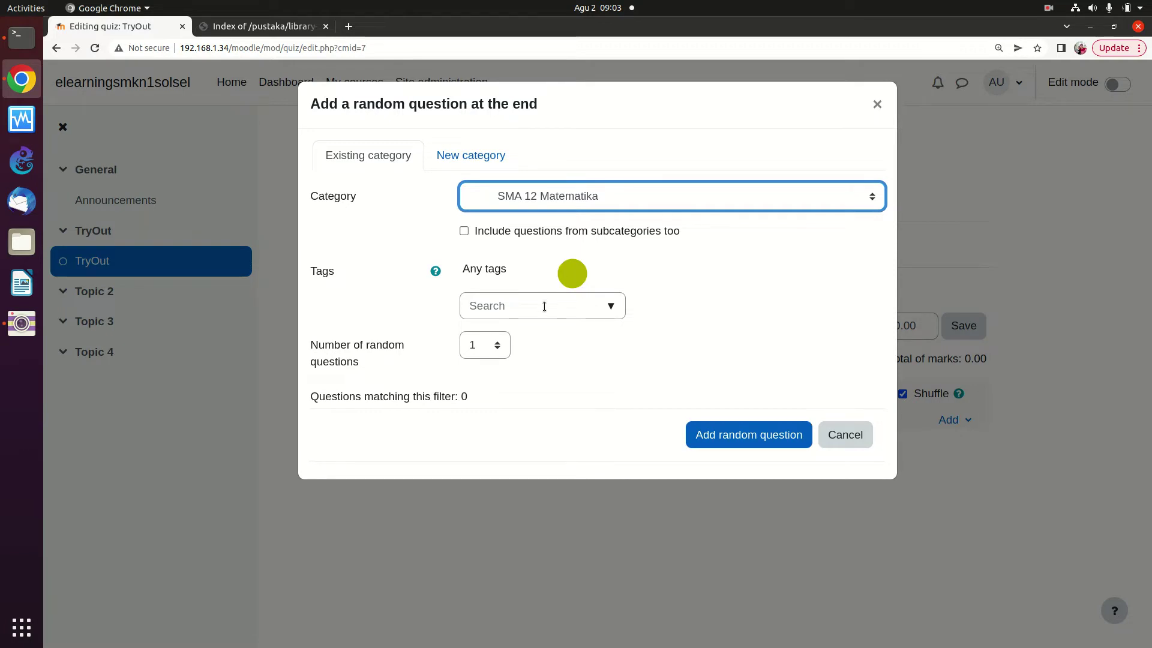
# Set the number of random questions to 10 and add them to the quiz
pyautogui.click(499, 344)
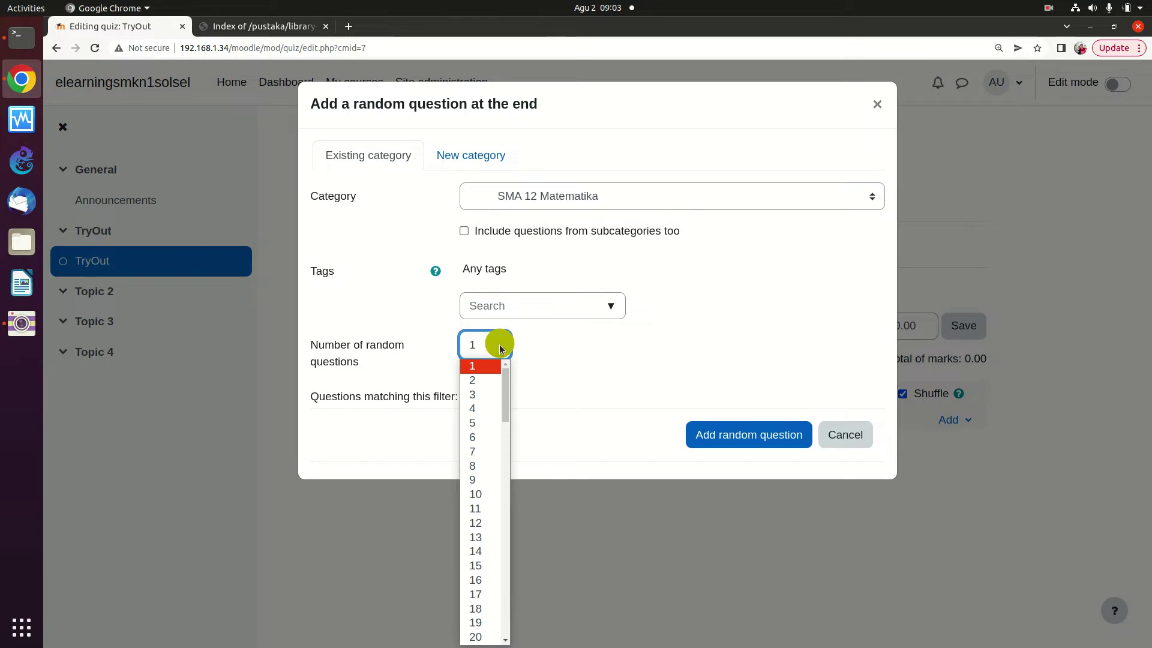
pyautogui.scroll(-4, 480, 433)
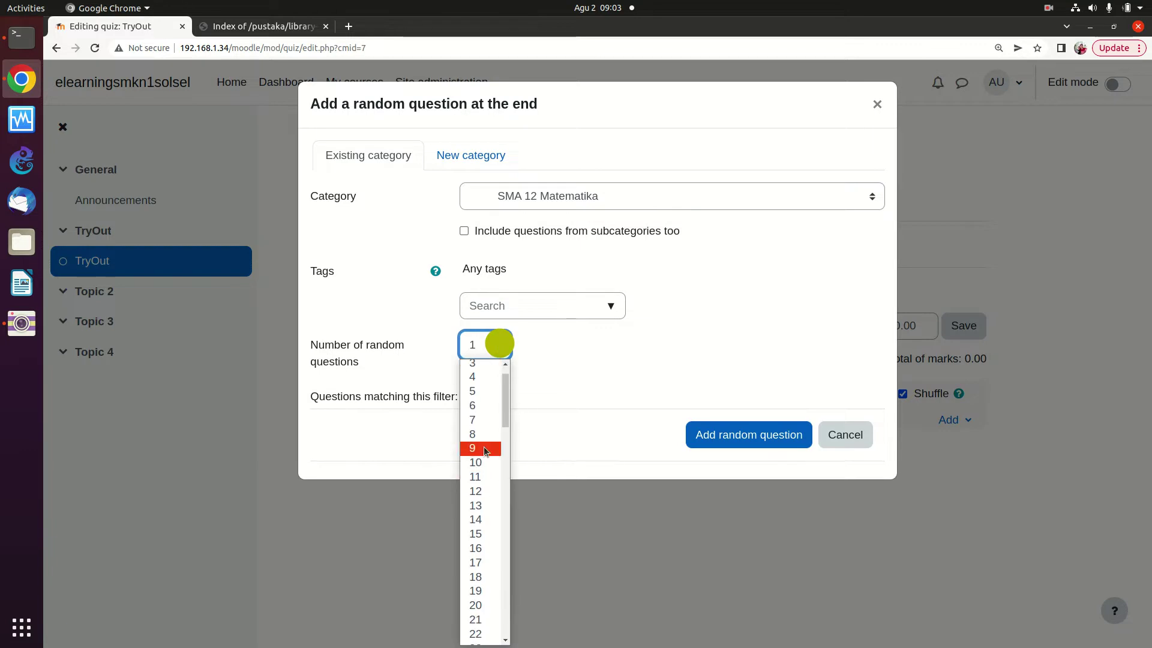
pyautogui.scroll(2, 481, 414)
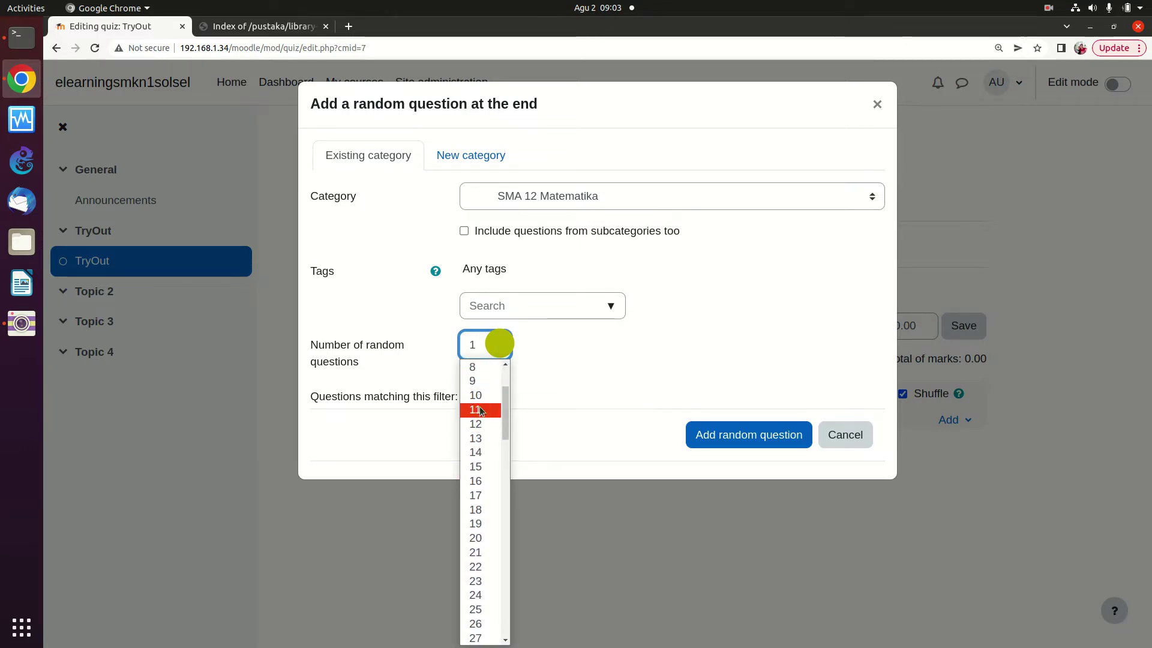
pyautogui.scroll(-2, 475, 415)
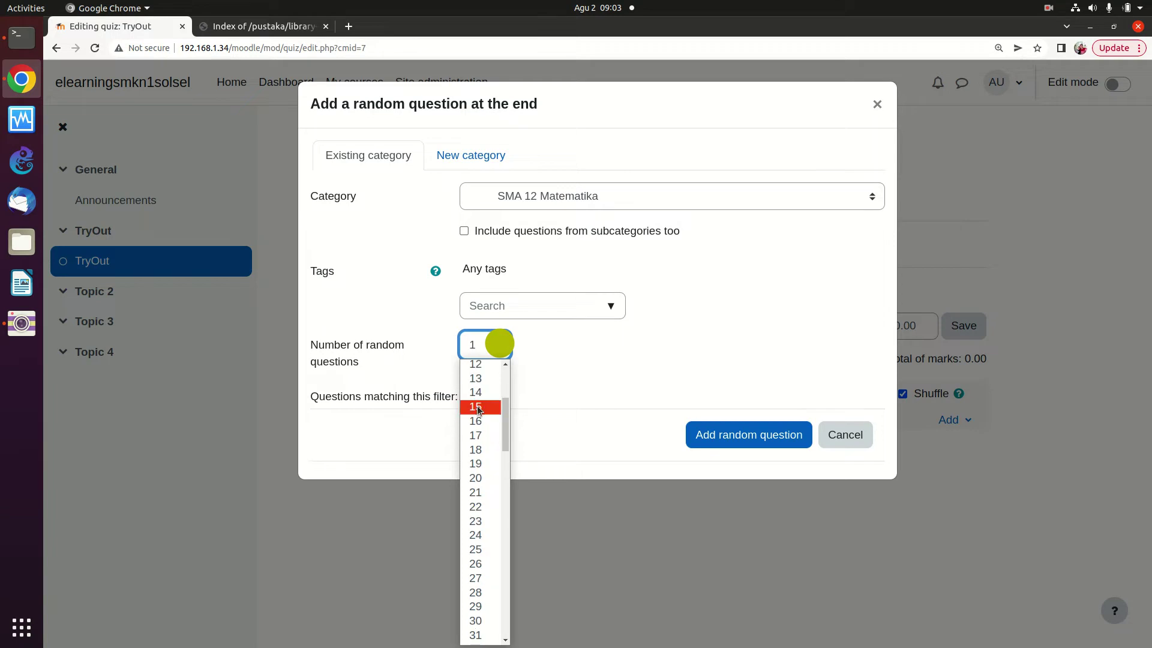
pyautogui.scroll(-3, 474, 422)
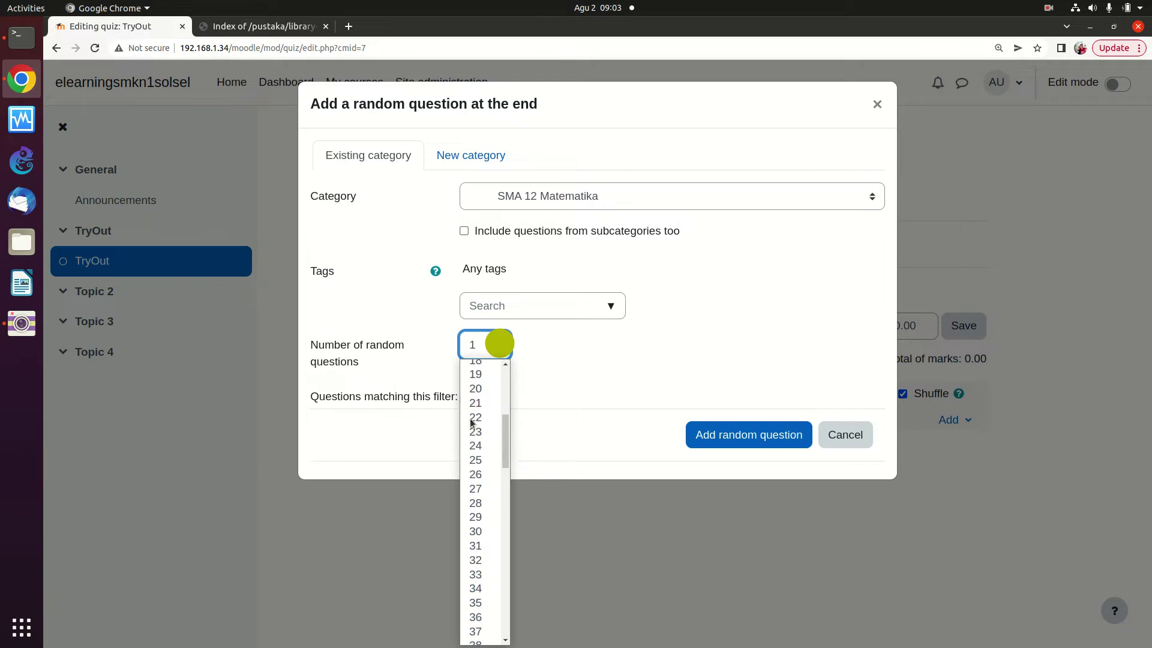
pyautogui.scroll(3, 473, 422)
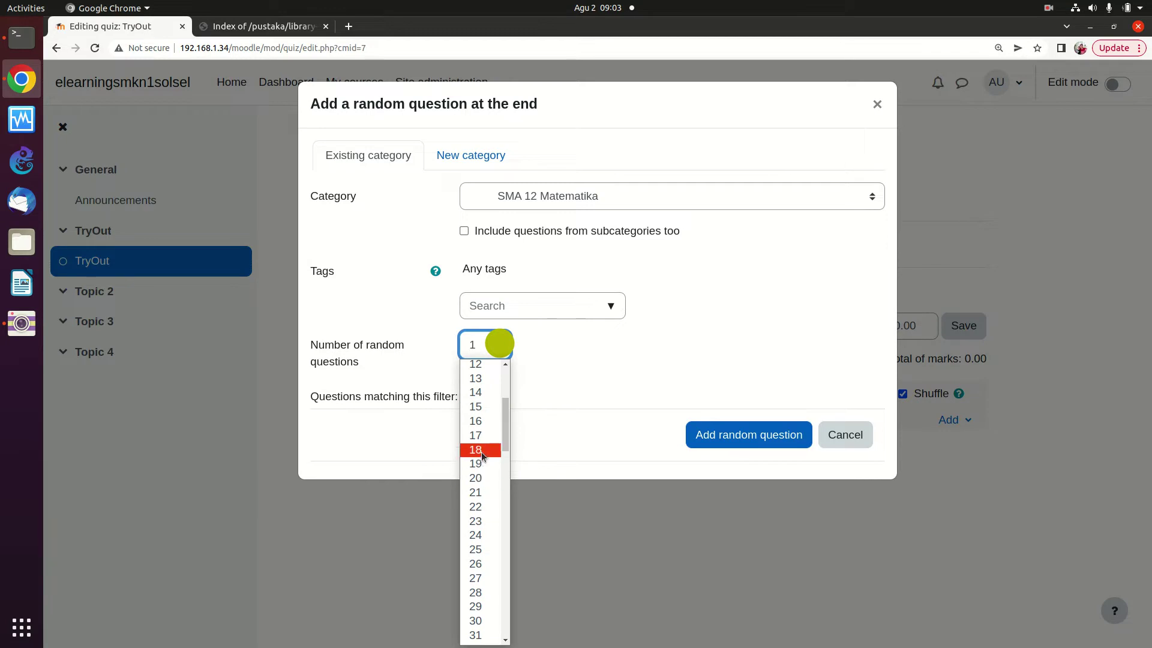
pyautogui.scroll(1, 476, 427)
pyautogui.scroll(1, 476, 427)
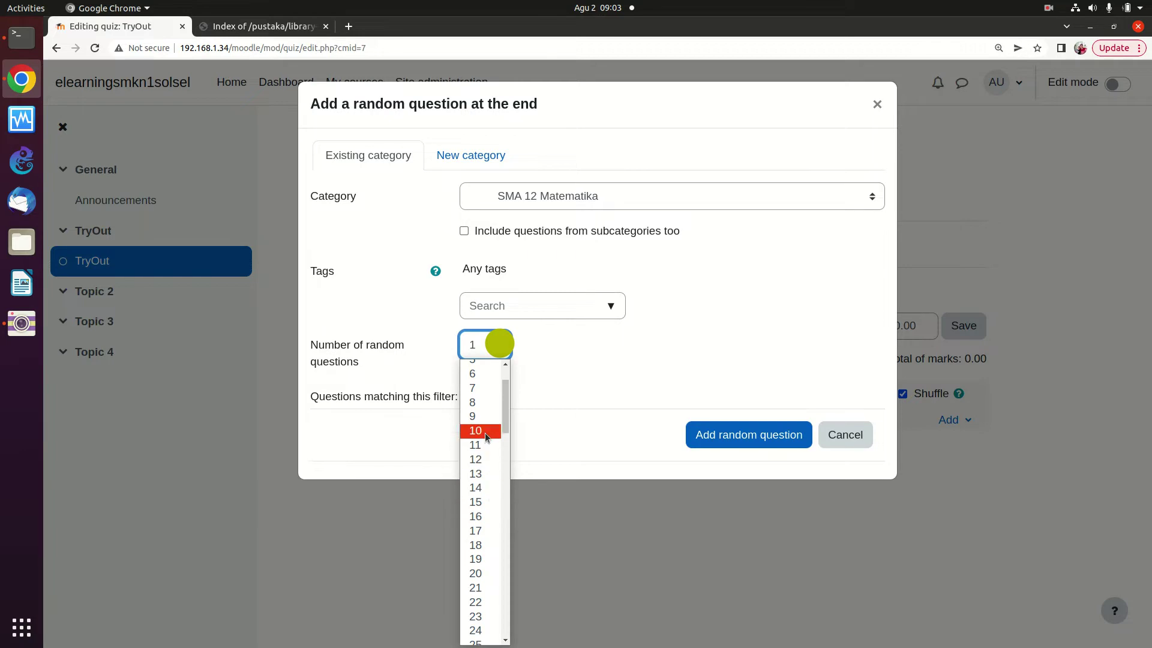
pyautogui.click(486, 502)
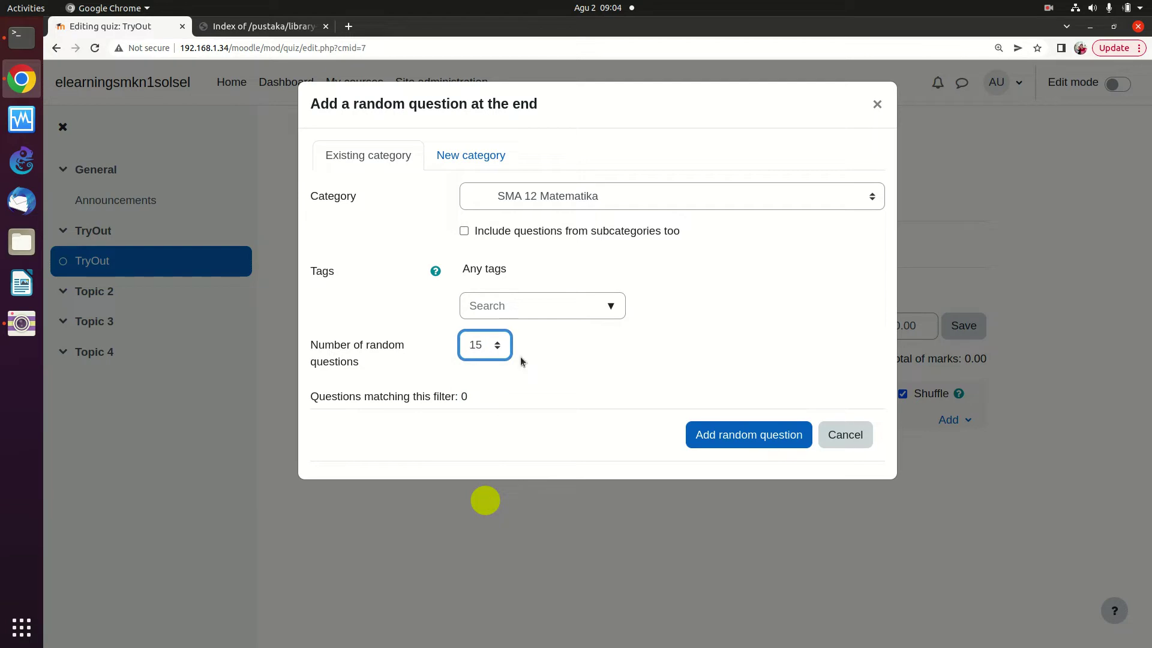
pyautogui.click(499, 345)
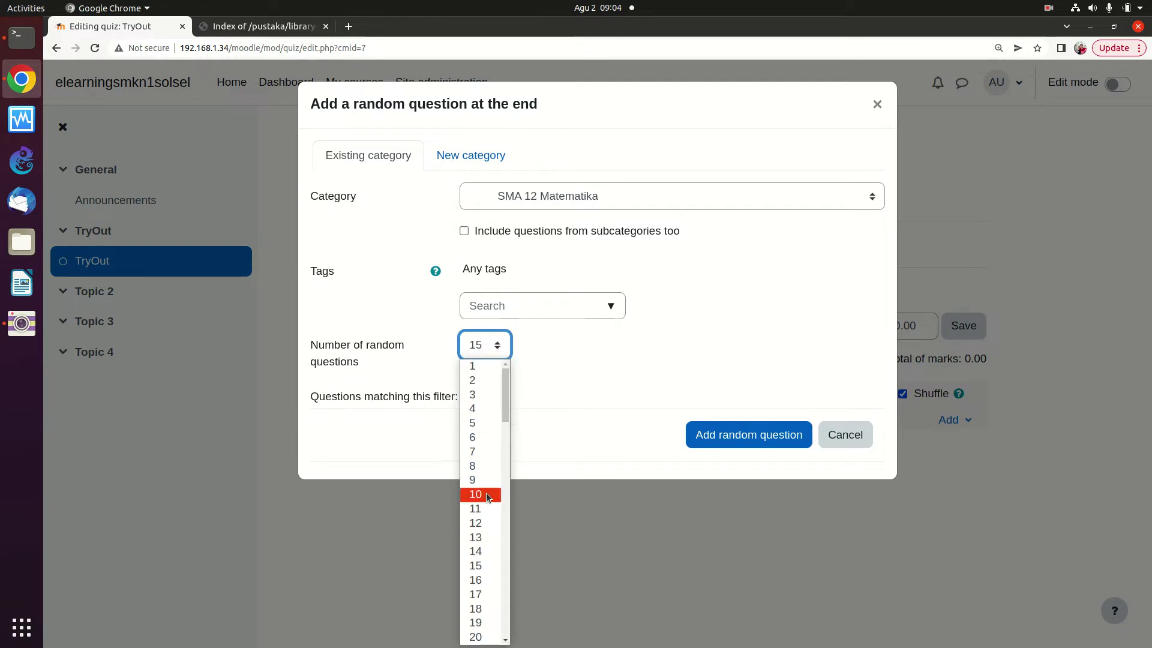
pyautogui.click(486, 496)
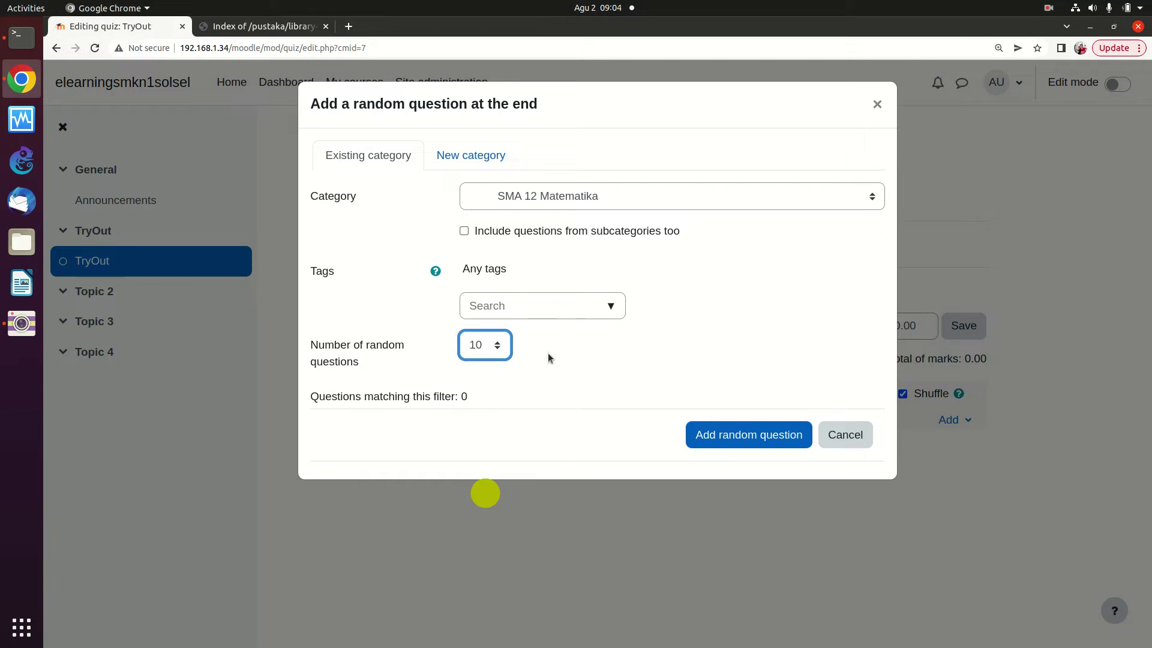
pyautogui.click(718, 441)
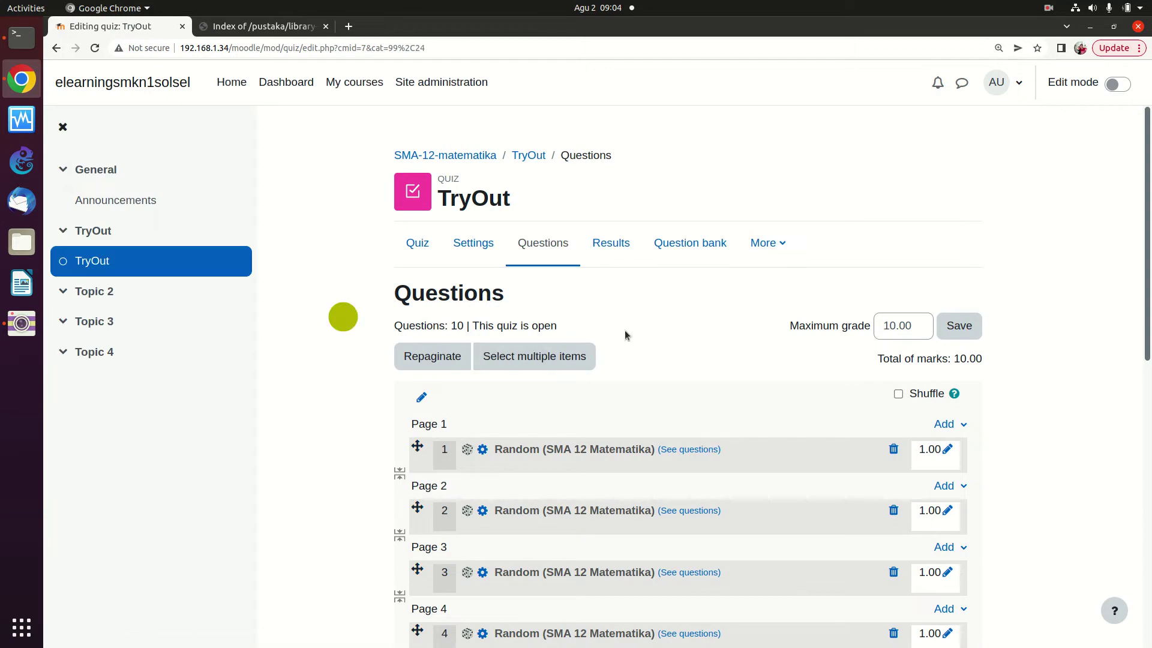
# Scroll through the 10 random question slots, then return to the SMA-12-matematika course page
pyautogui.scroll(-5, 575, 382)
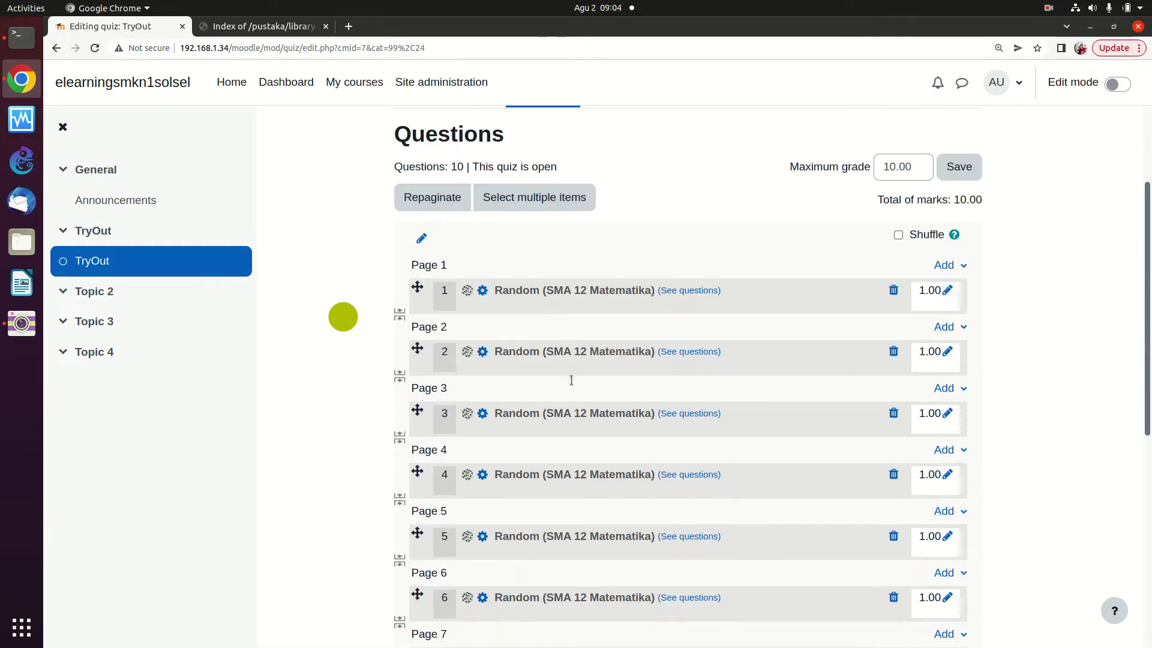
pyautogui.scroll(-6, 571, 382)
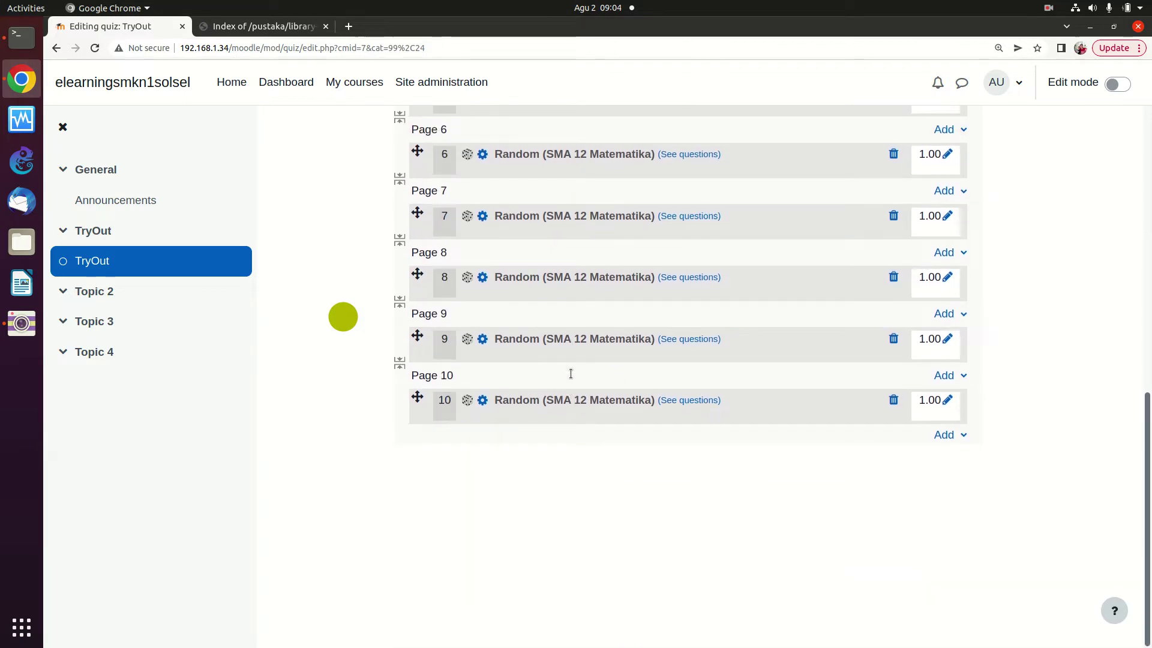
pyautogui.scroll(6, 569, 367)
pyautogui.scroll(4, 568, 366)
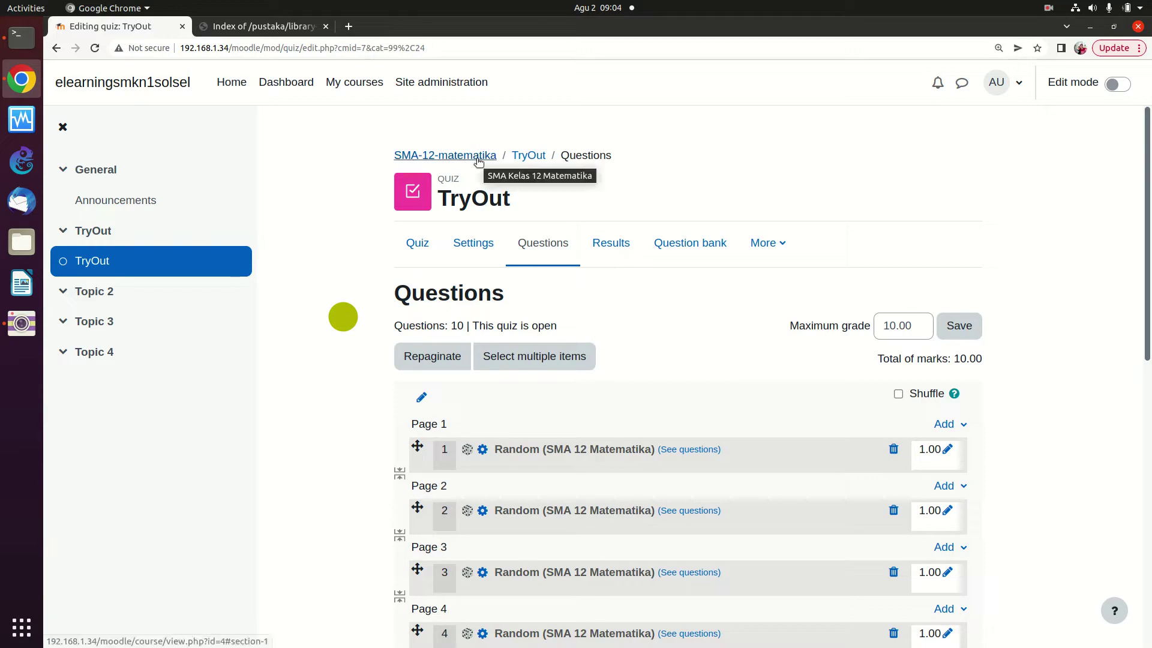
pyautogui.click(477, 157)
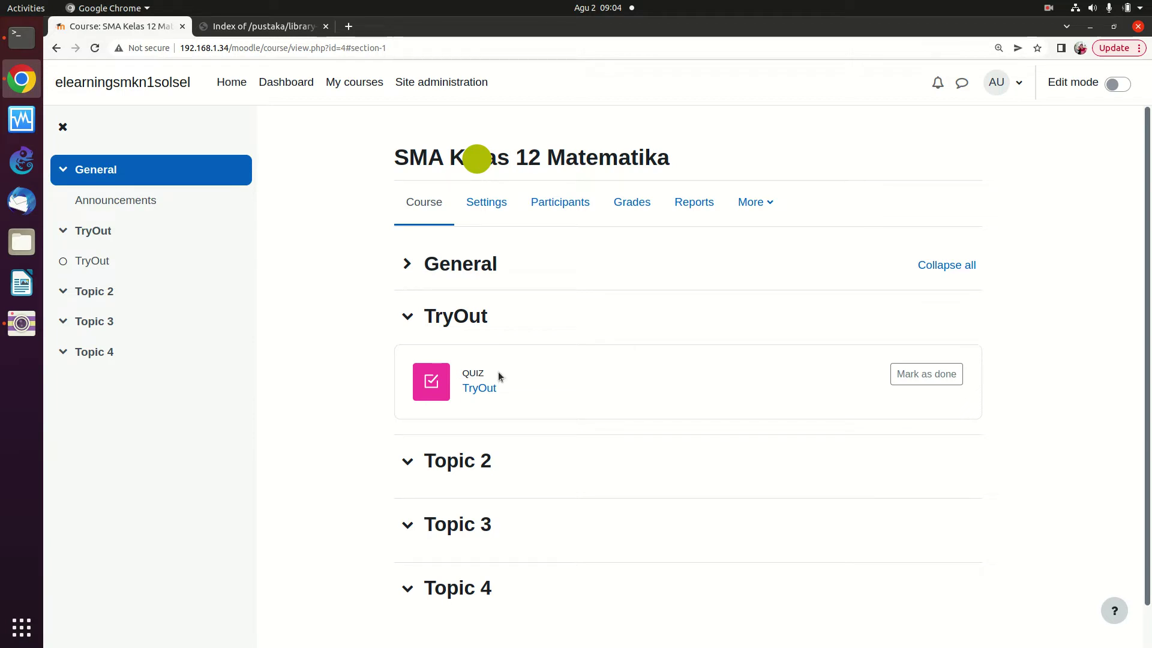
# Start a preview attempt of TryOut, which fails with a not-enough-questions error
pyautogui.click(488, 387)
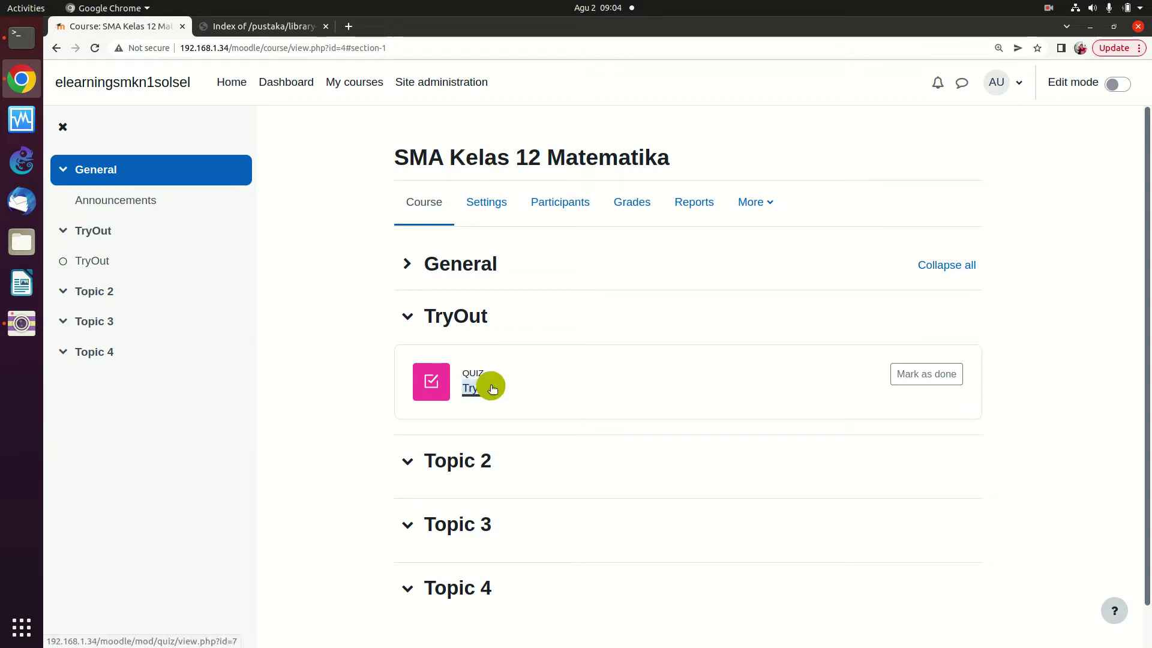
pyautogui.click(565, 350)
pyautogui.click(431, 359)
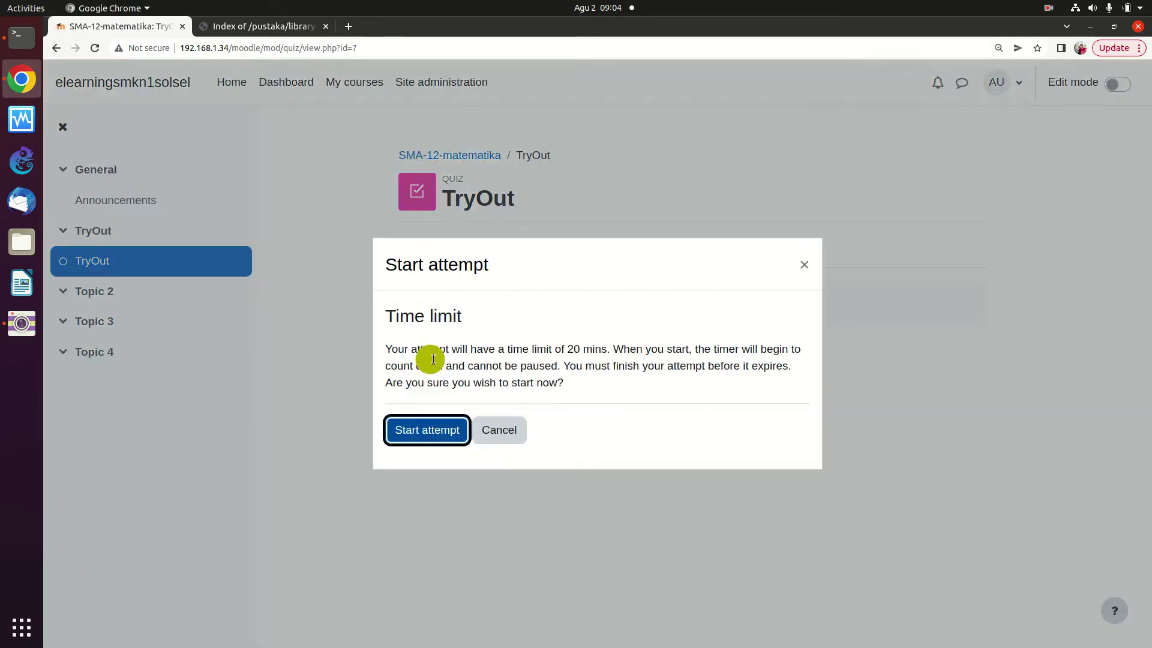
pyautogui.click(453, 433)
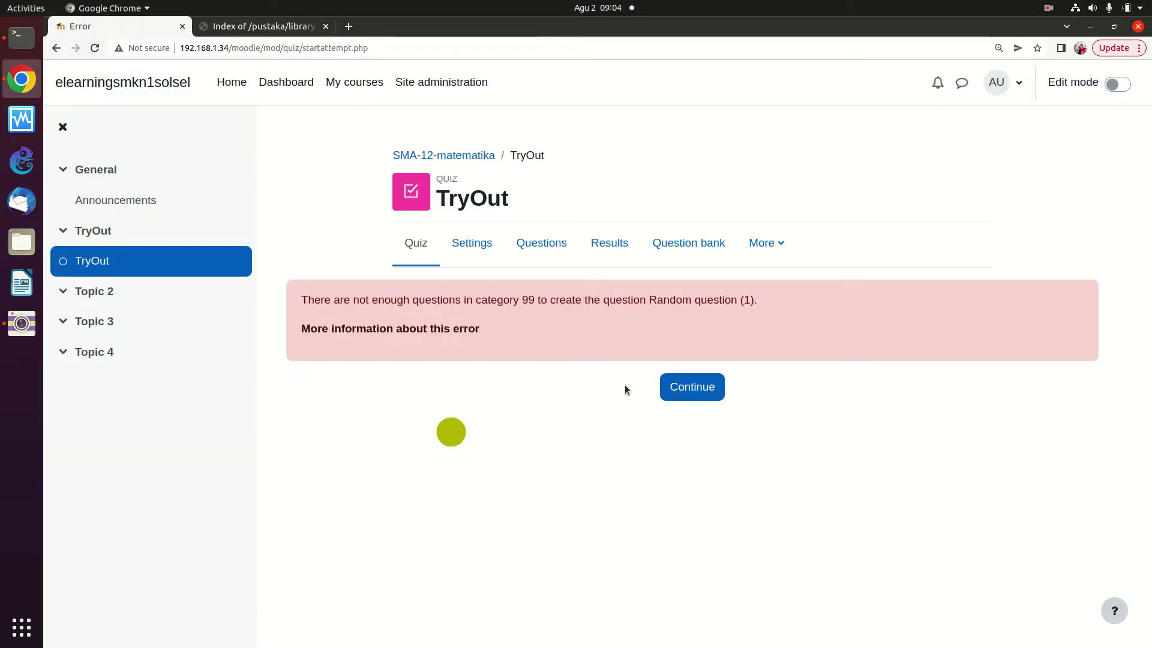
pyautogui.click(681, 396)
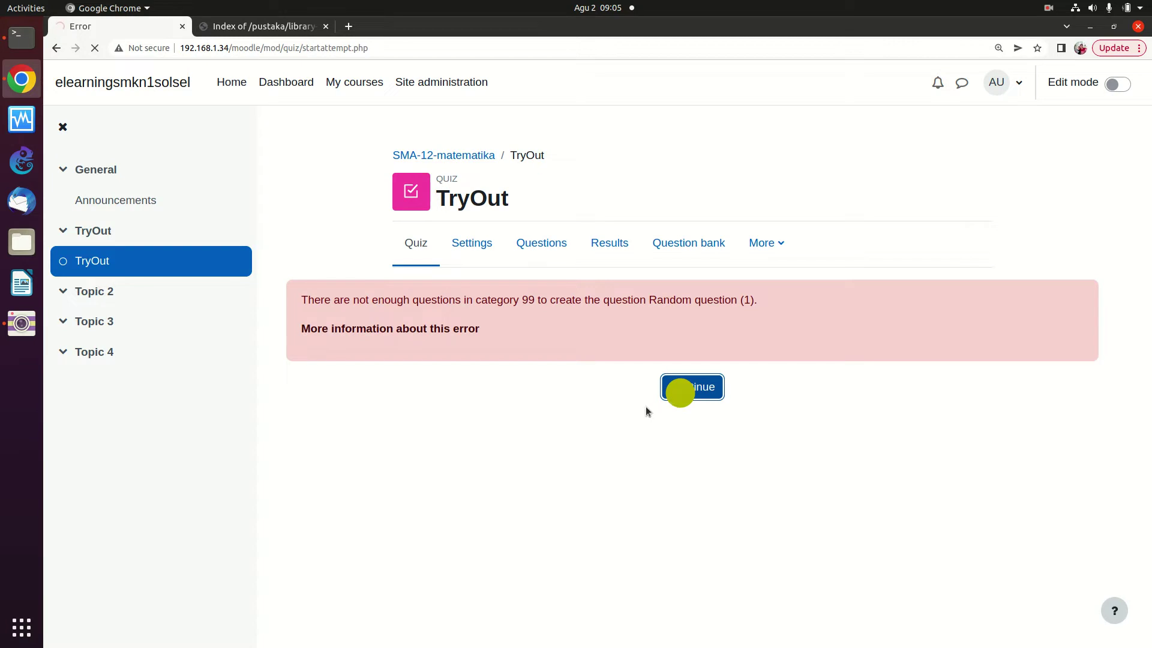
pyautogui.hotkey('ctrl', '+')
pyautogui.hotkey('ctrl', '+')
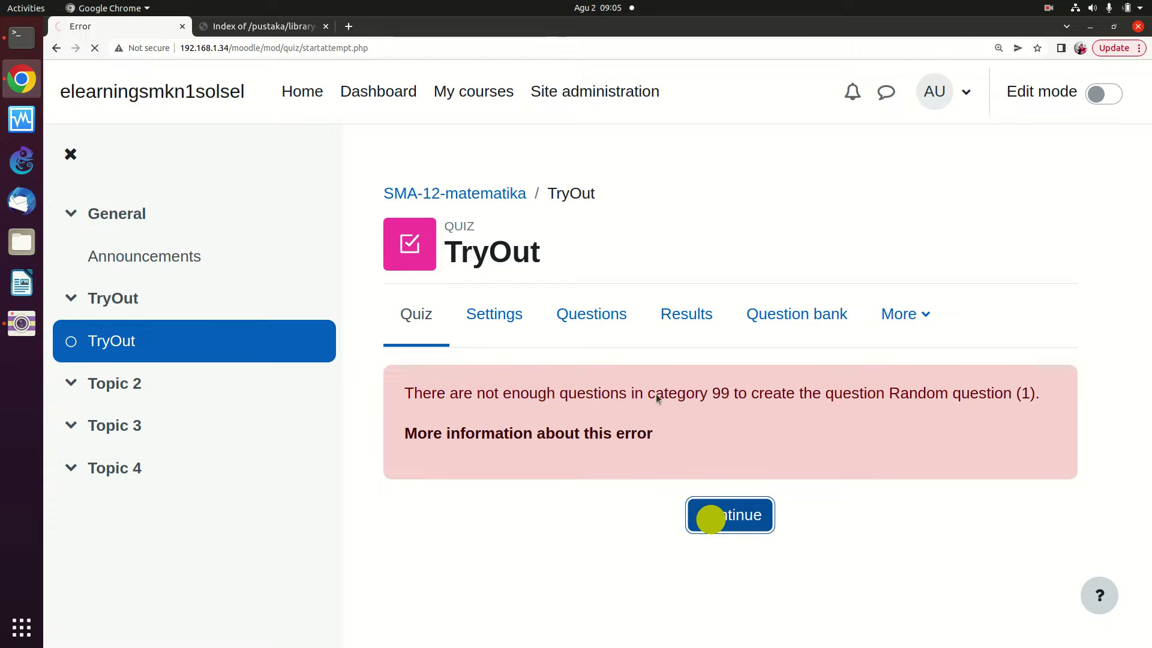
# Close the start-attempt prompt on the TryOut quiz page and turn on Edit mode
pyautogui.click(492, 317)
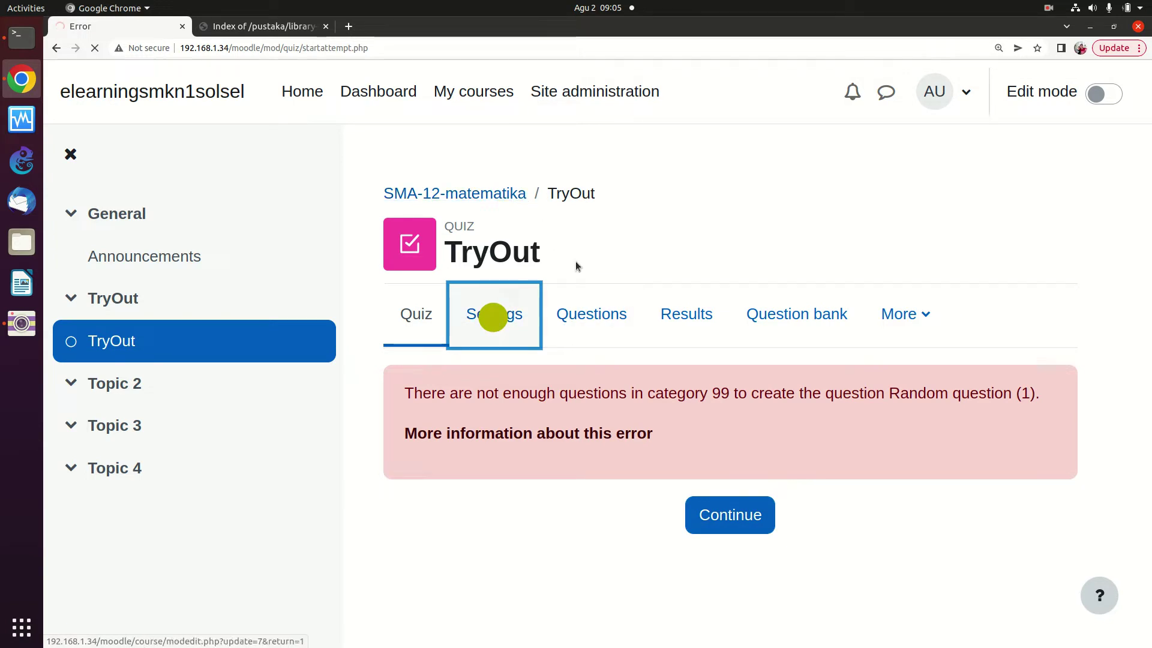
pyautogui.click(504, 194)
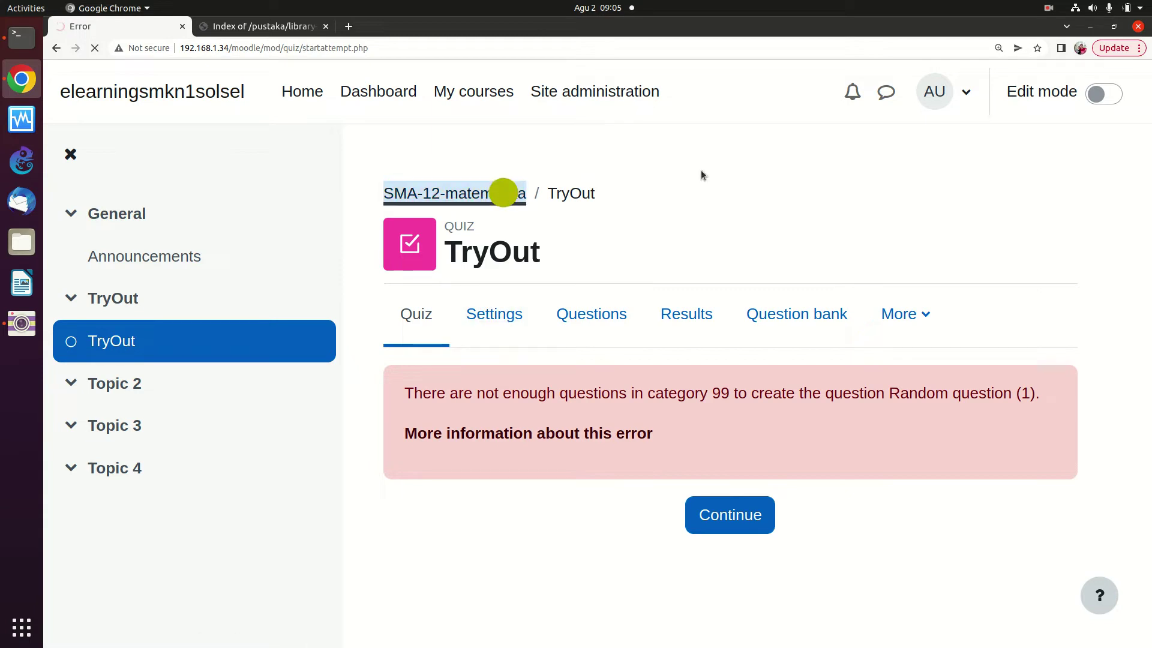
pyautogui.click(466, 206)
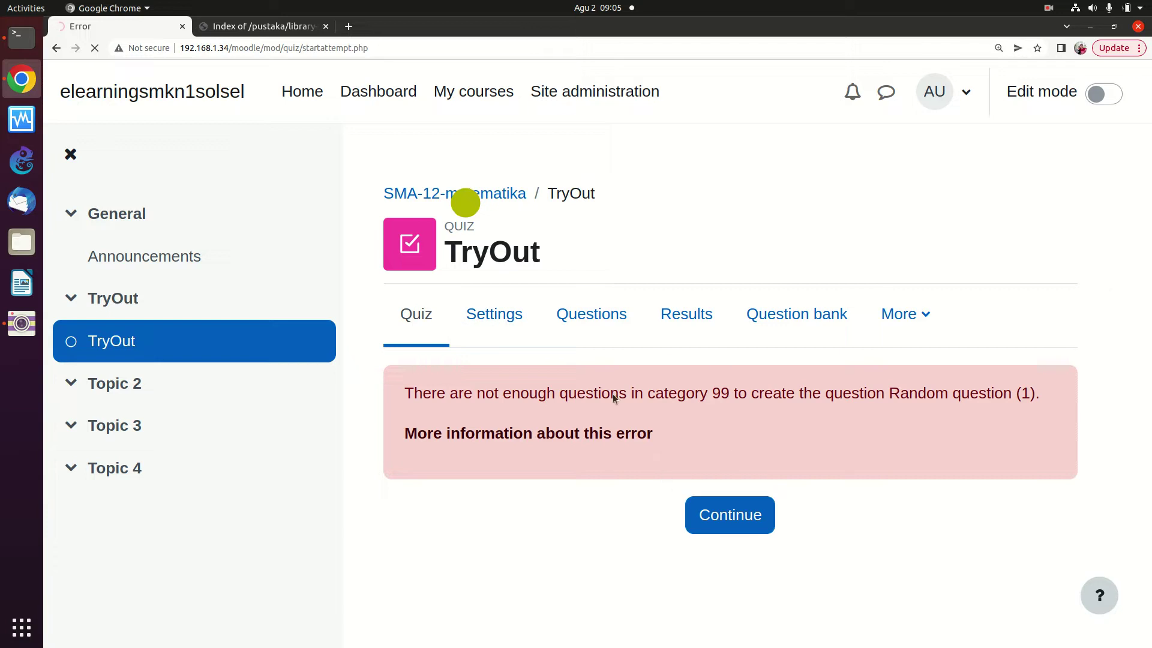
pyautogui.click(492, 316)
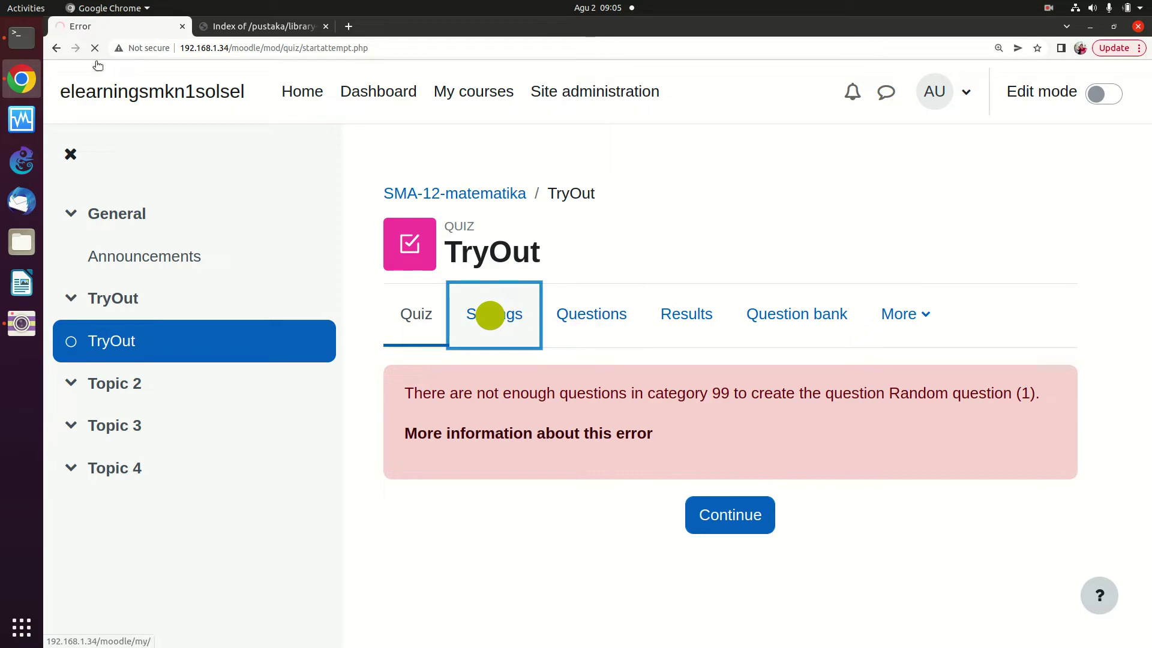
pyautogui.click(58, 48)
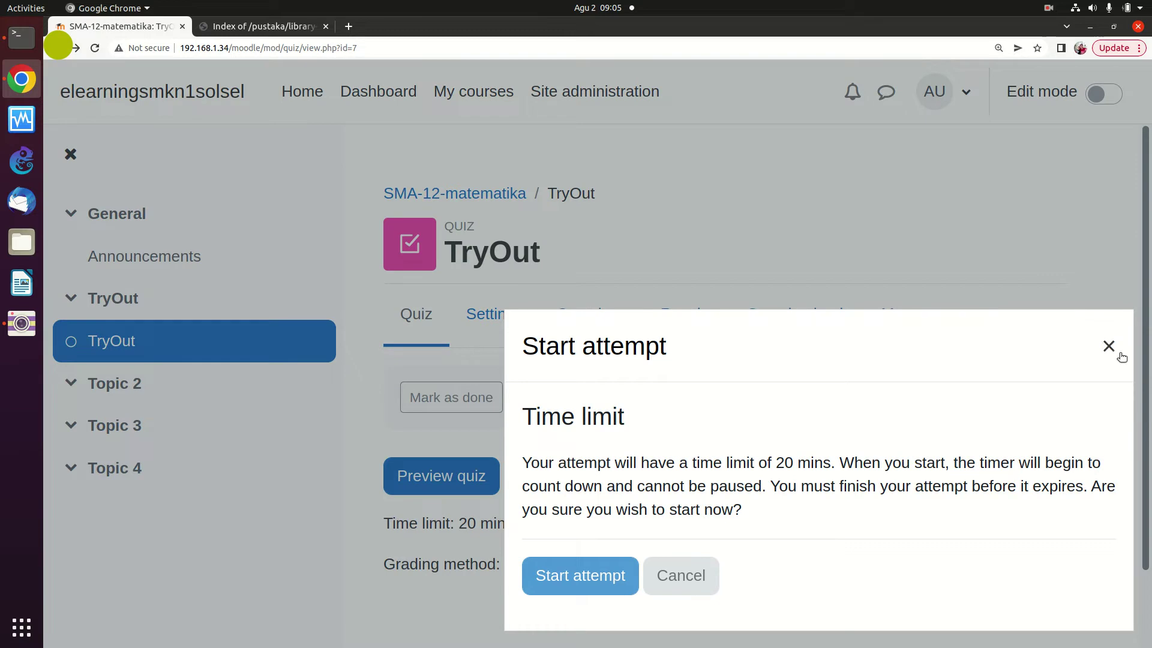
pyautogui.click(1104, 344)
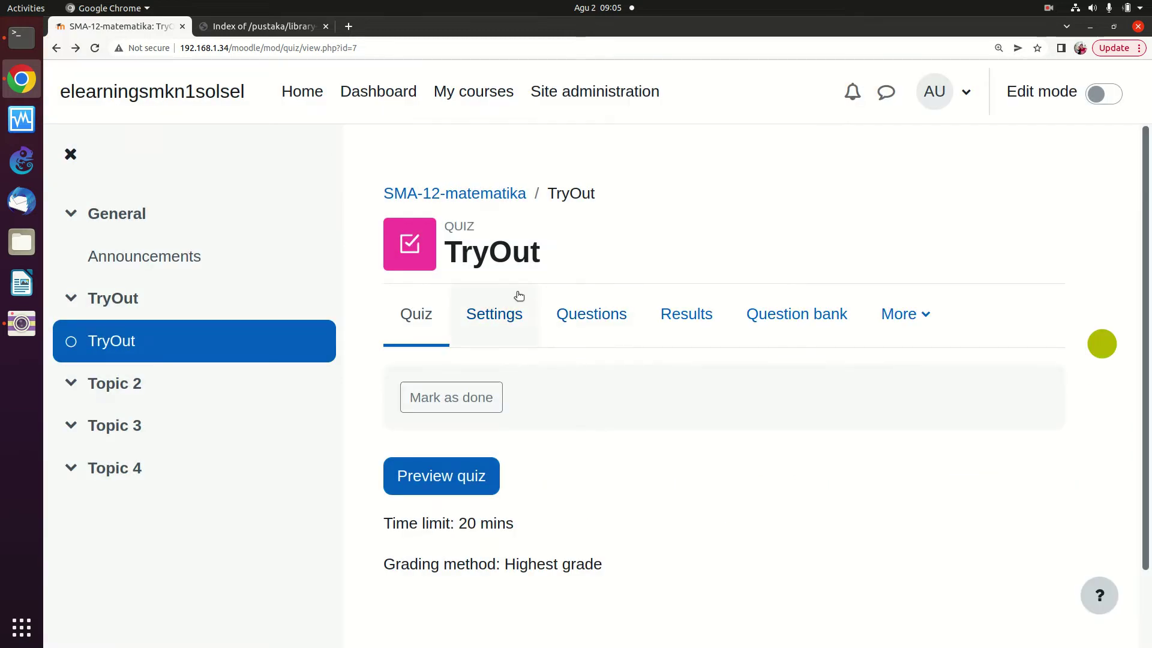
pyautogui.click(525, 314)
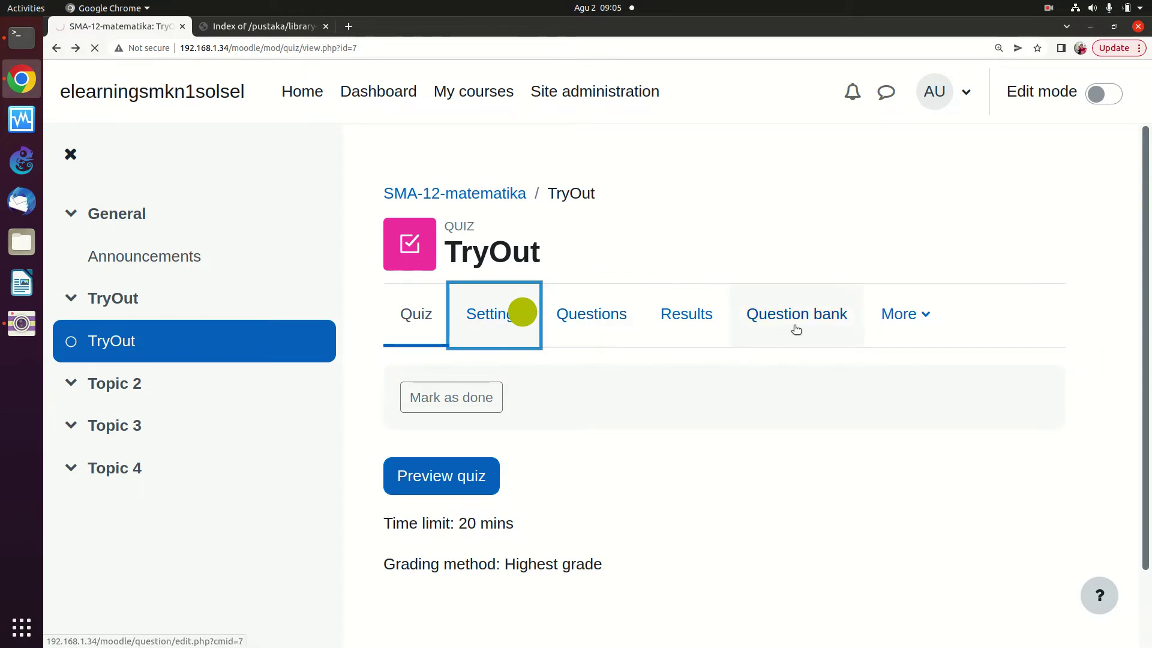
pyautogui.click(606, 314)
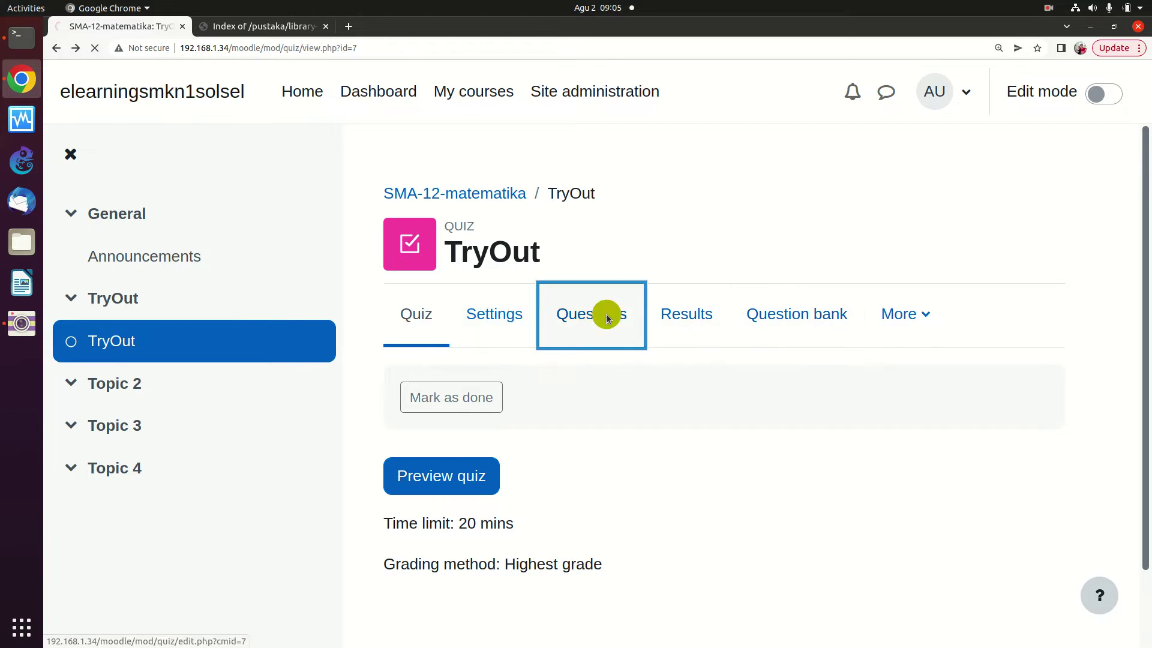
pyautogui.click(507, 312)
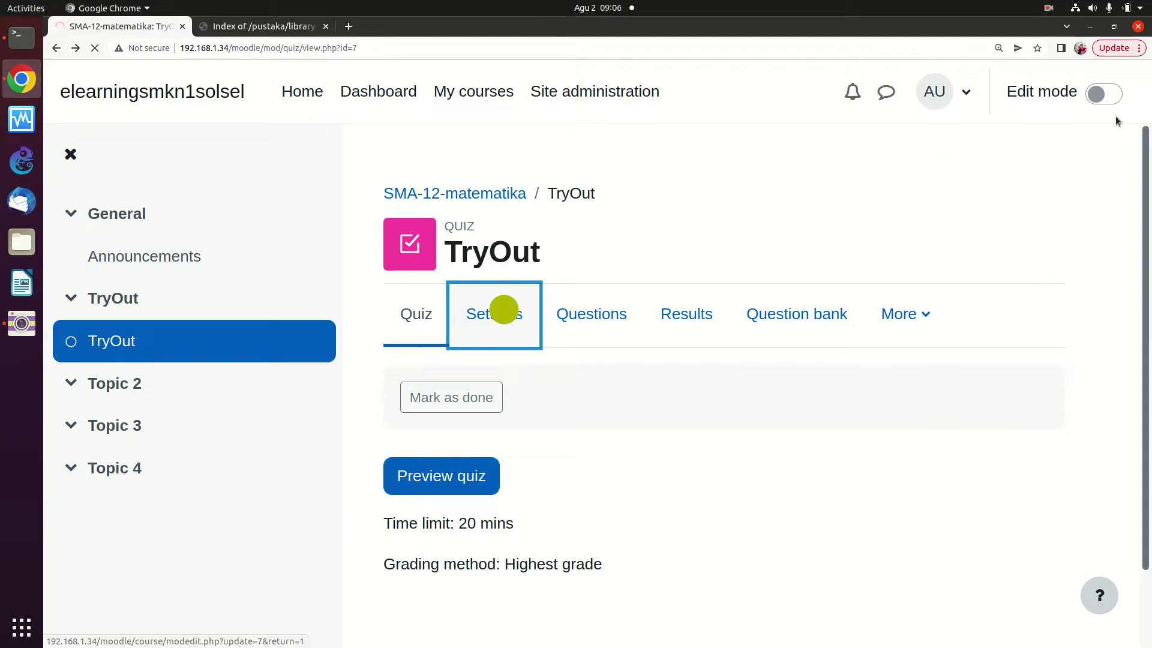
pyautogui.click(1108, 94)
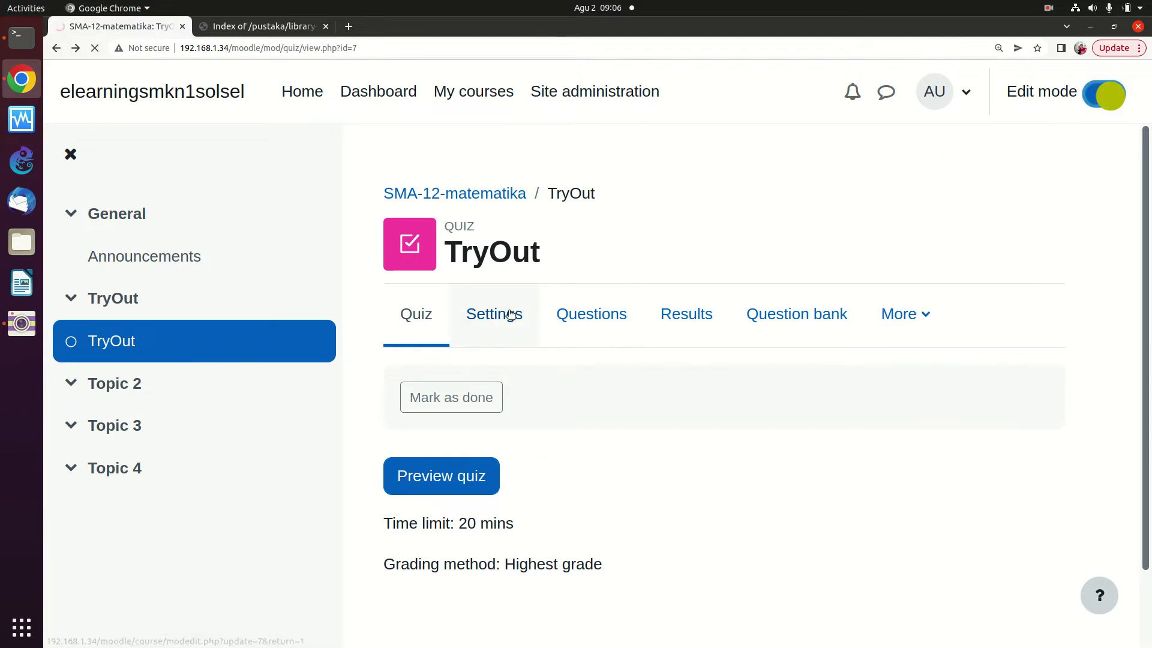
pyautogui.click(64, 47)
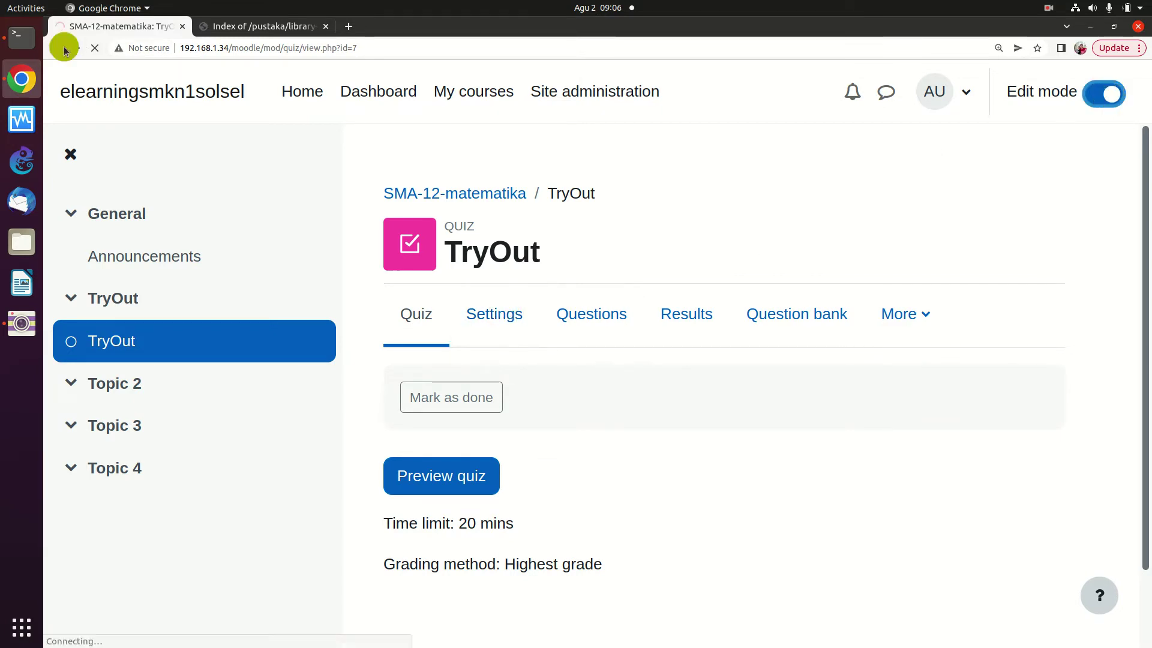
# Check which questions the Page 2 random slot draws and view Page 1's add options, adding nothing
pyautogui.scroll(-1, 868, 278)
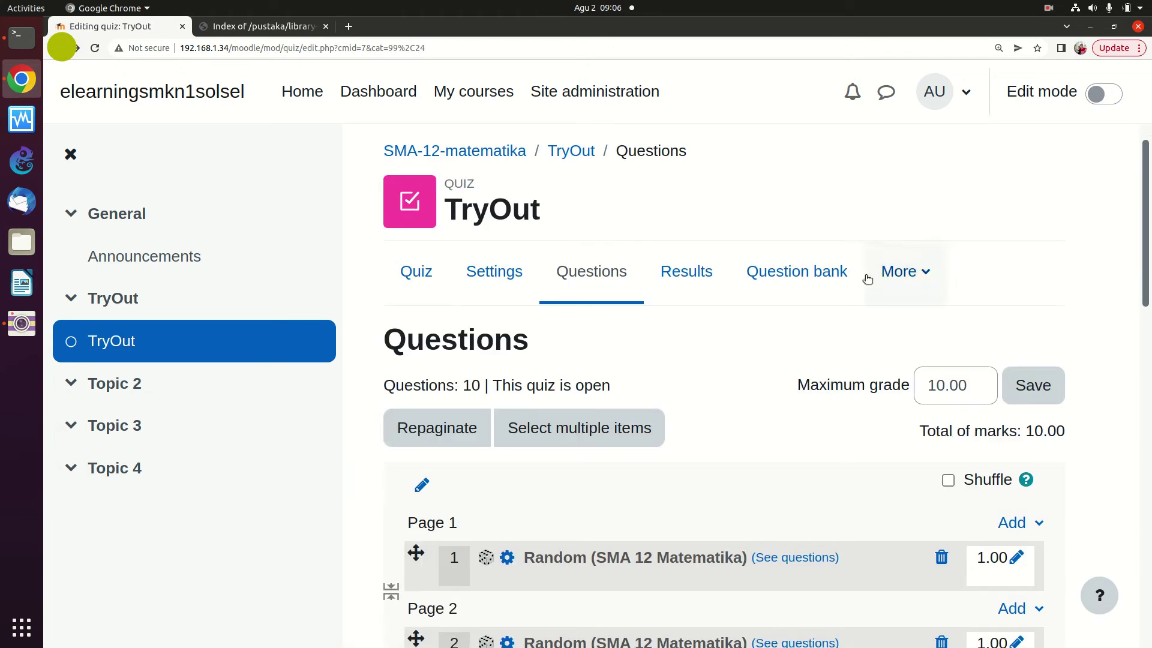
pyautogui.scroll(-5, 868, 278)
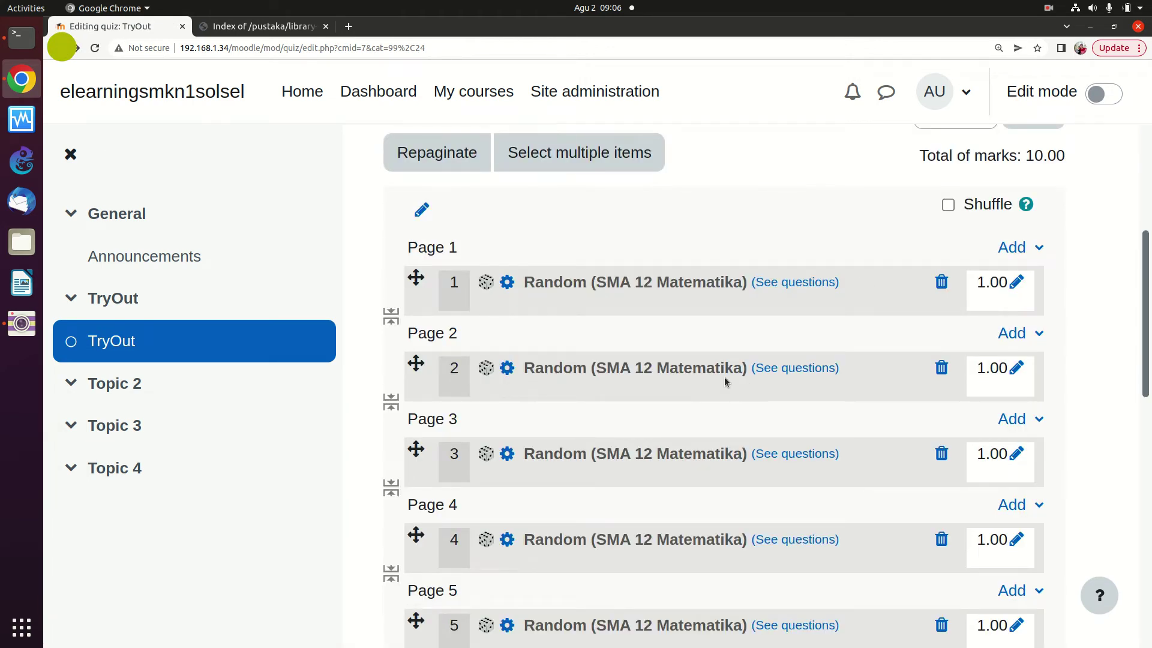
pyautogui.click(786, 368)
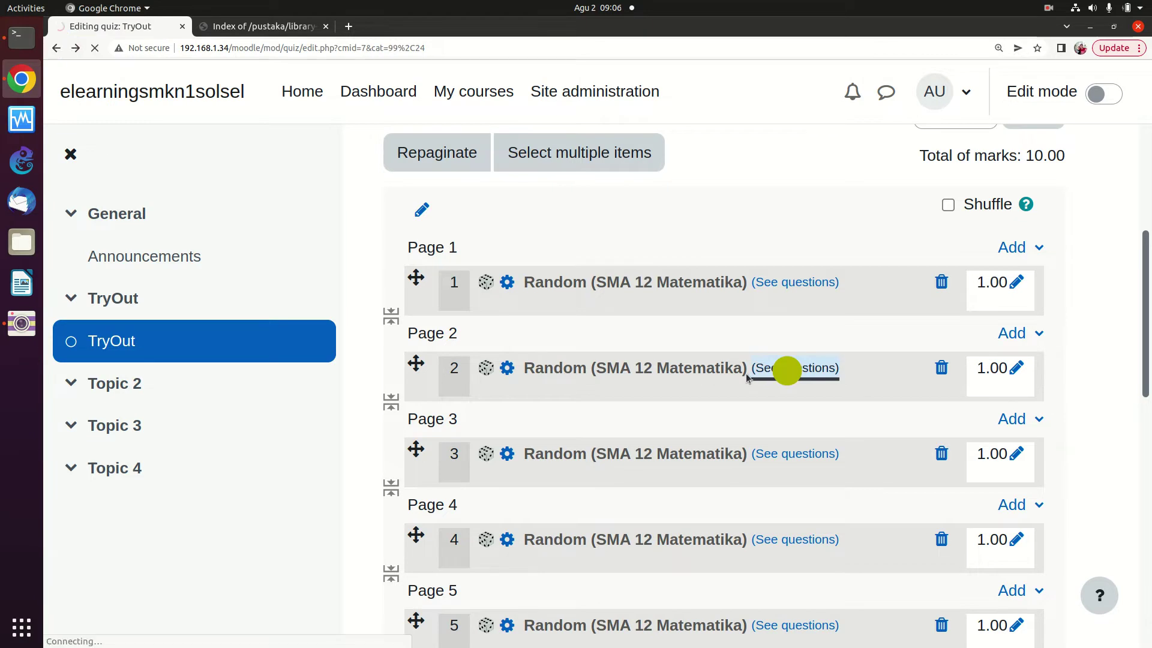
pyautogui.scroll(-8, 743, 373)
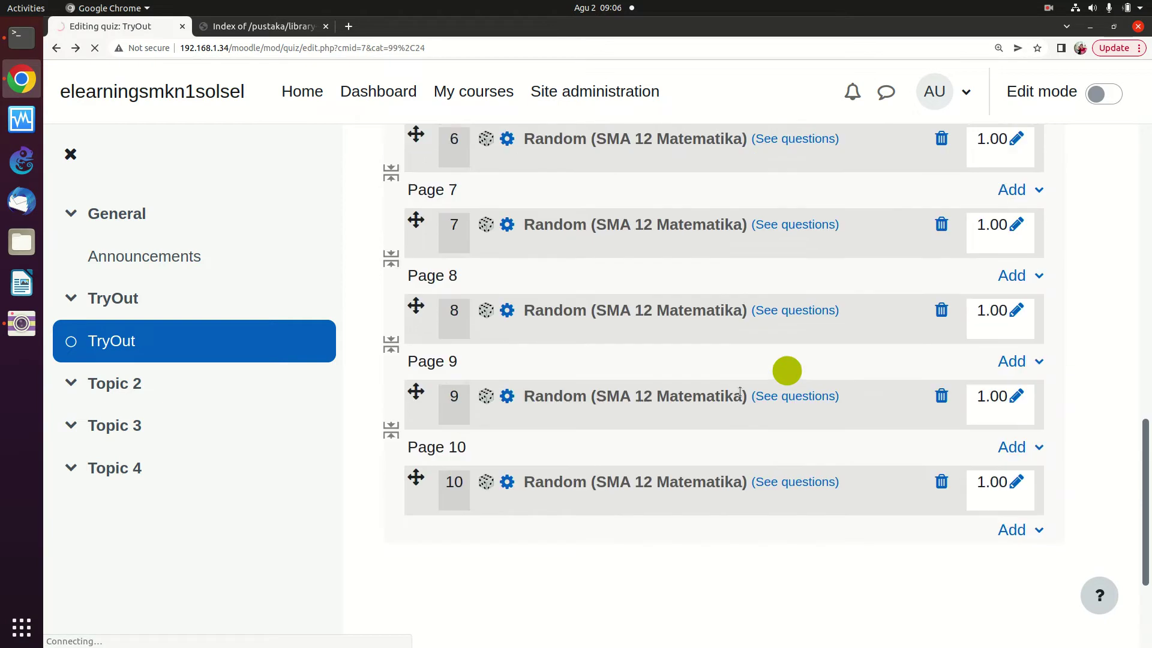
pyautogui.scroll(5, 739, 393)
pyautogui.scroll(2, 739, 390)
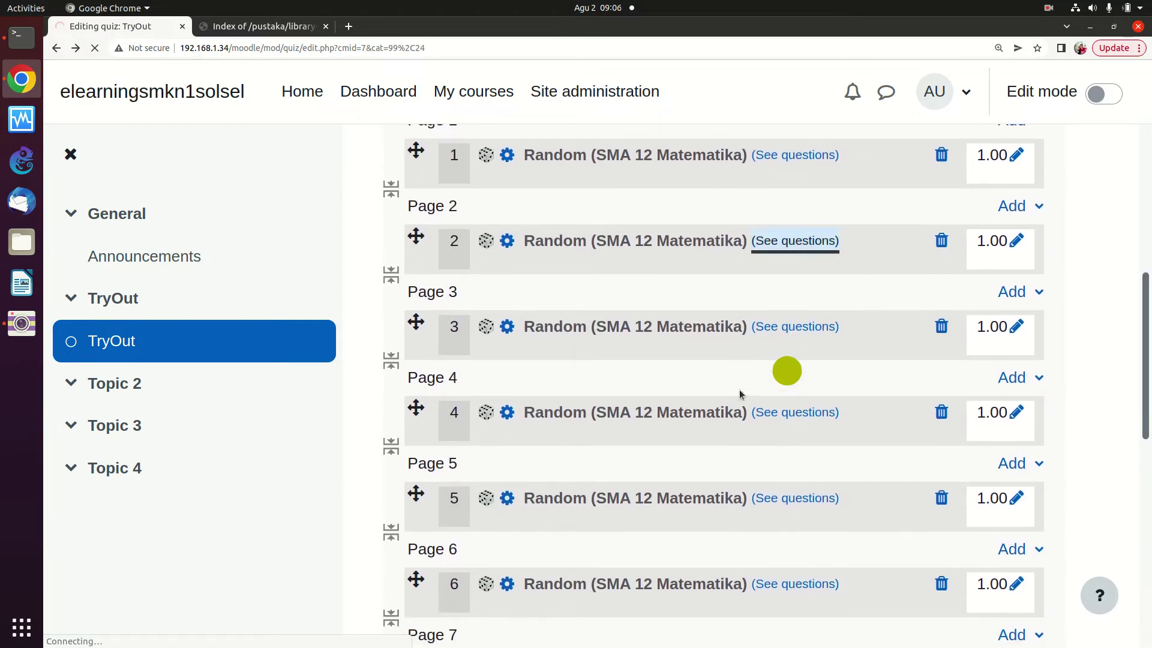
pyautogui.scroll(3, 843, 235)
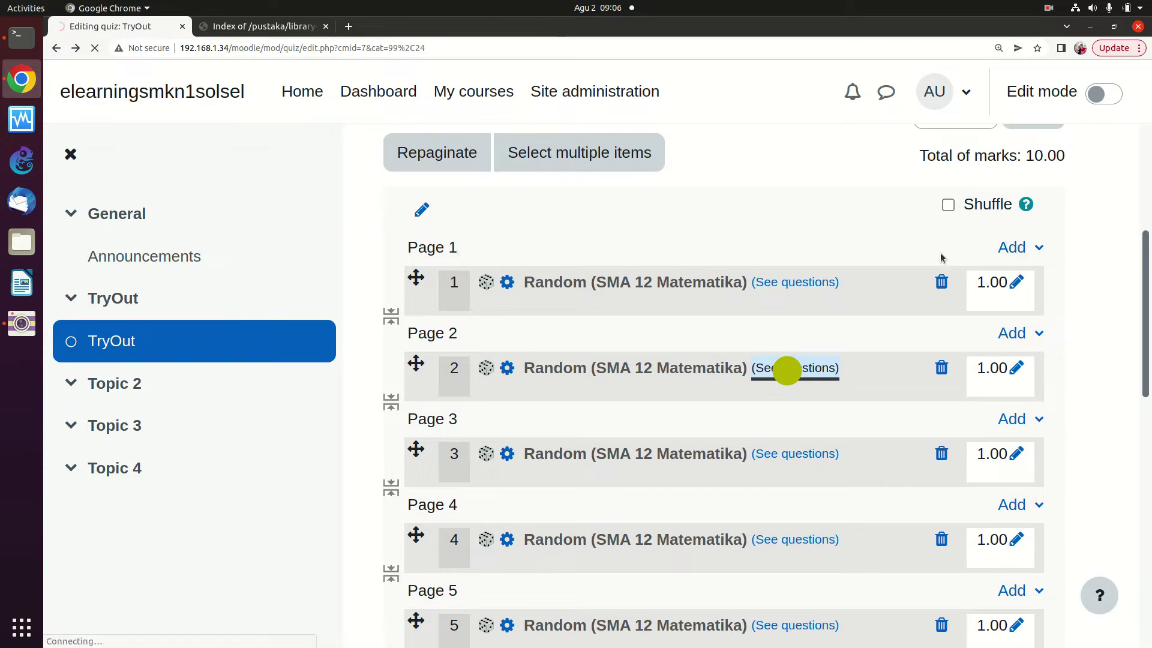
pyautogui.click(1037, 250)
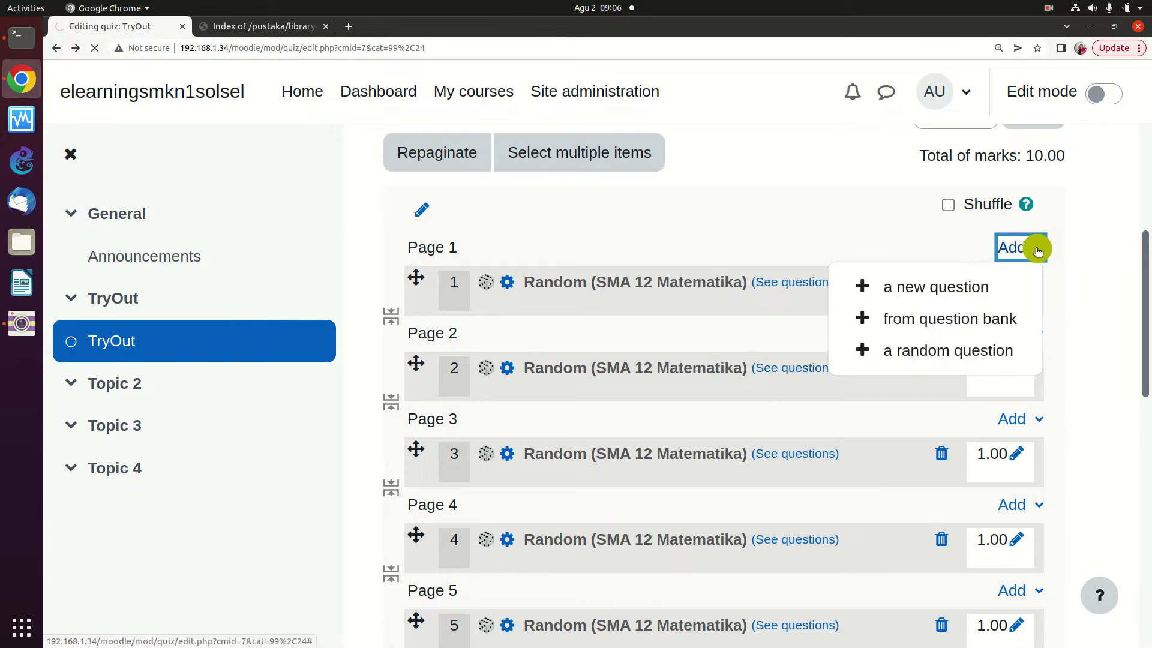
pyautogui.click(774, 340)
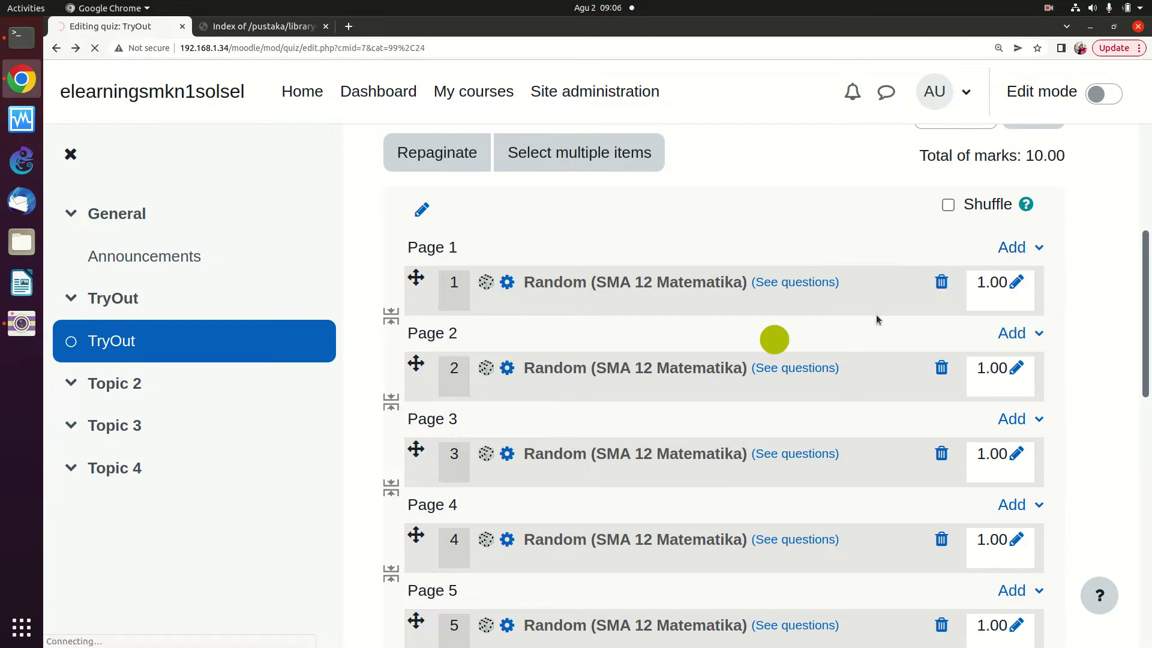
pyautogui.scroll(-4, 750, 348)
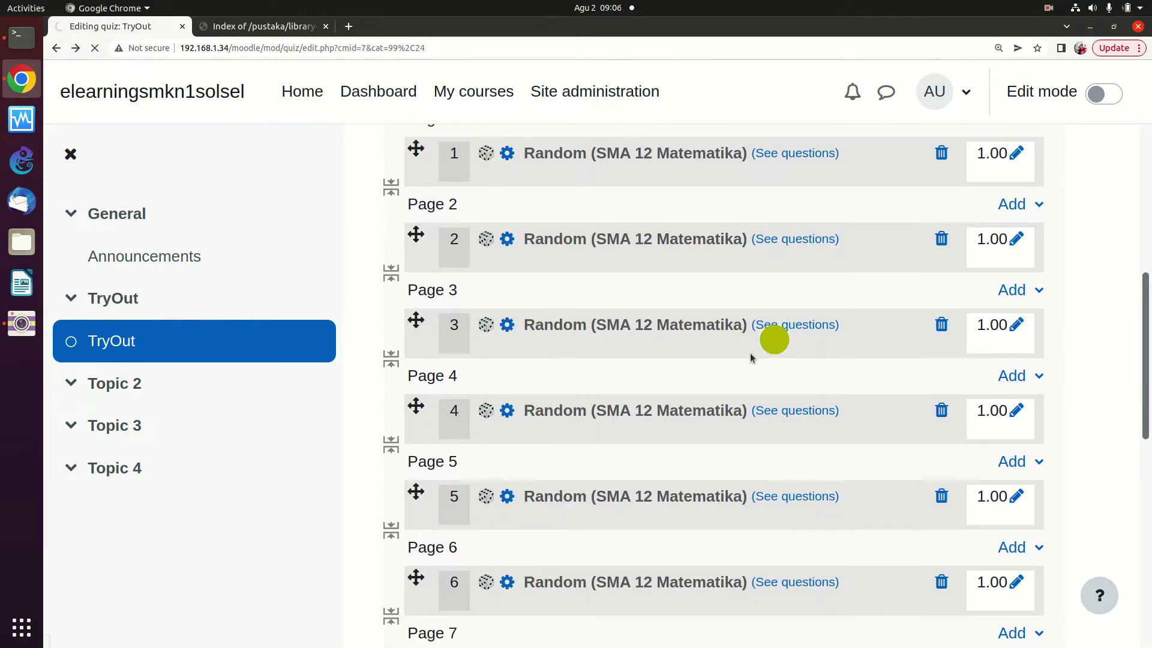
pyautogui.scroll(-5, 750, 360)
pyautogui.scroll(5, 771, 324)
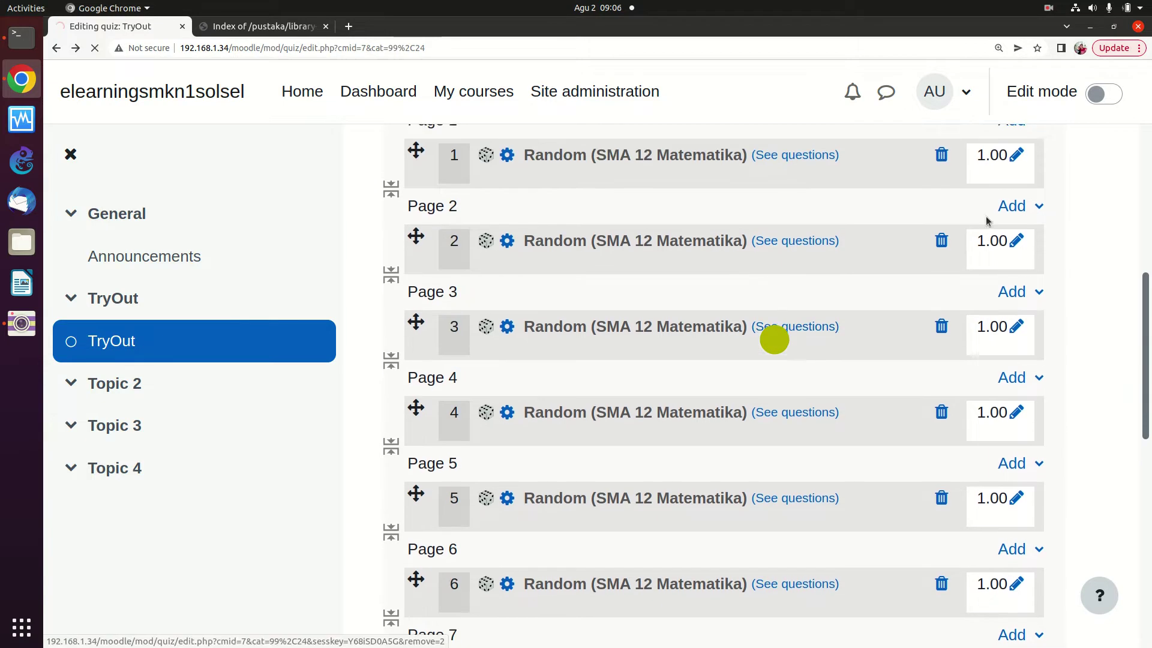
pyautogui.scroll(2, 986, 222)
# Remove random questions 1 through 5 from the TryOut quiz, confirming each removal
pyautogui.click(940, 218)
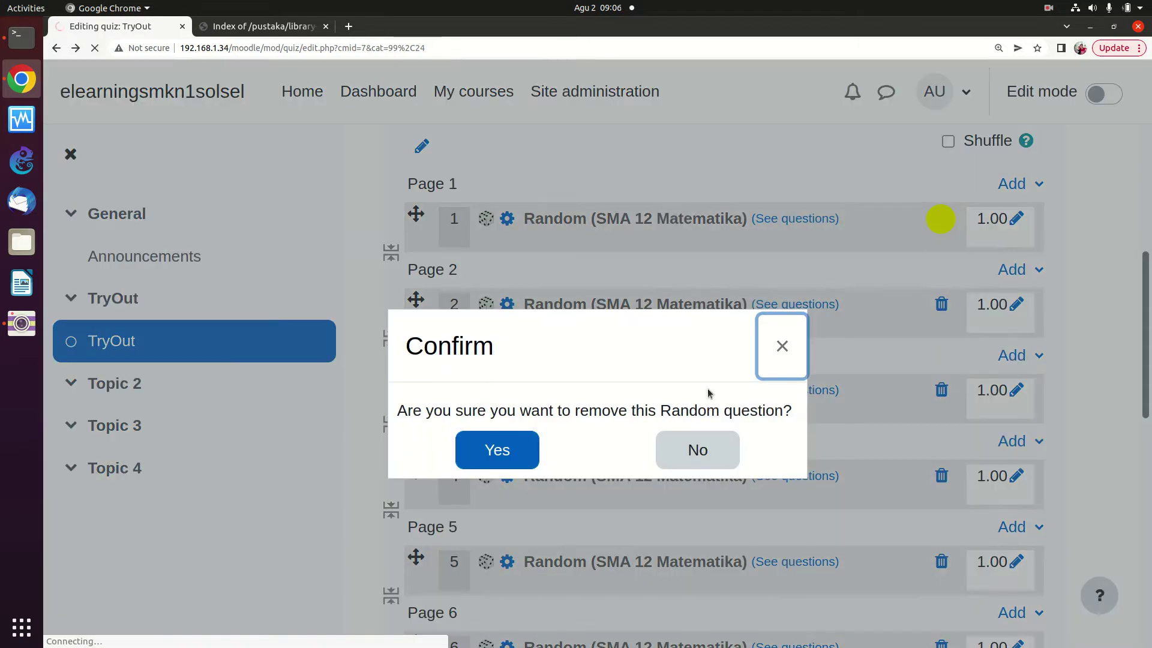
pyautogui.click(532, 447)
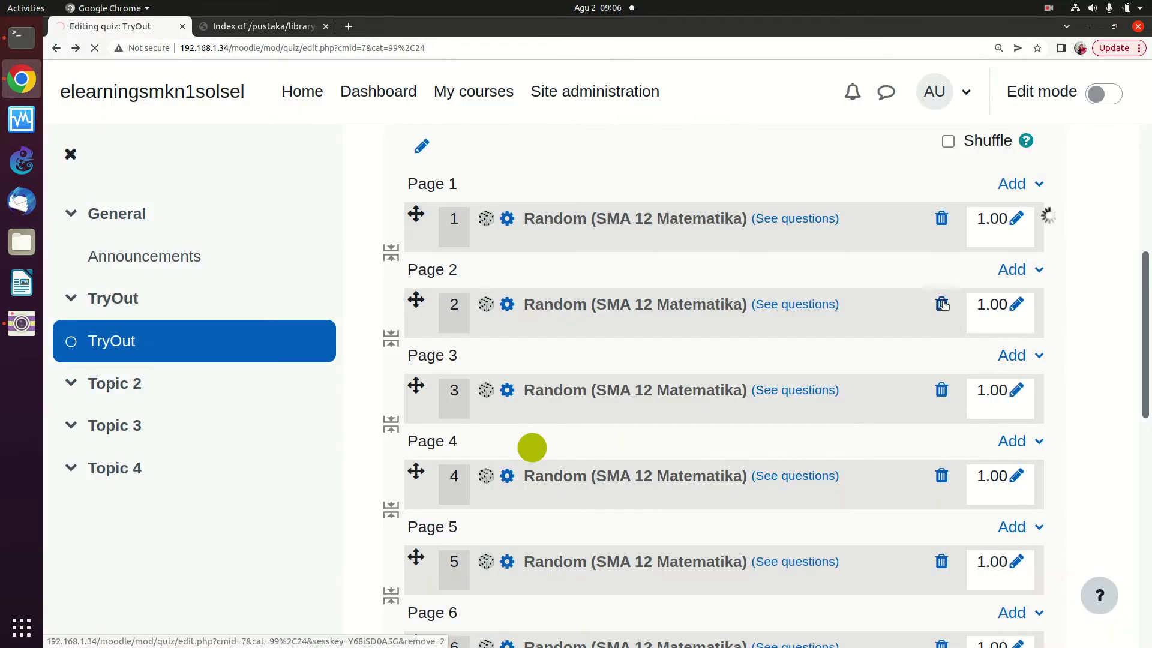
pyautogui.click(941, 303)
pyautogui.click(511, 446)
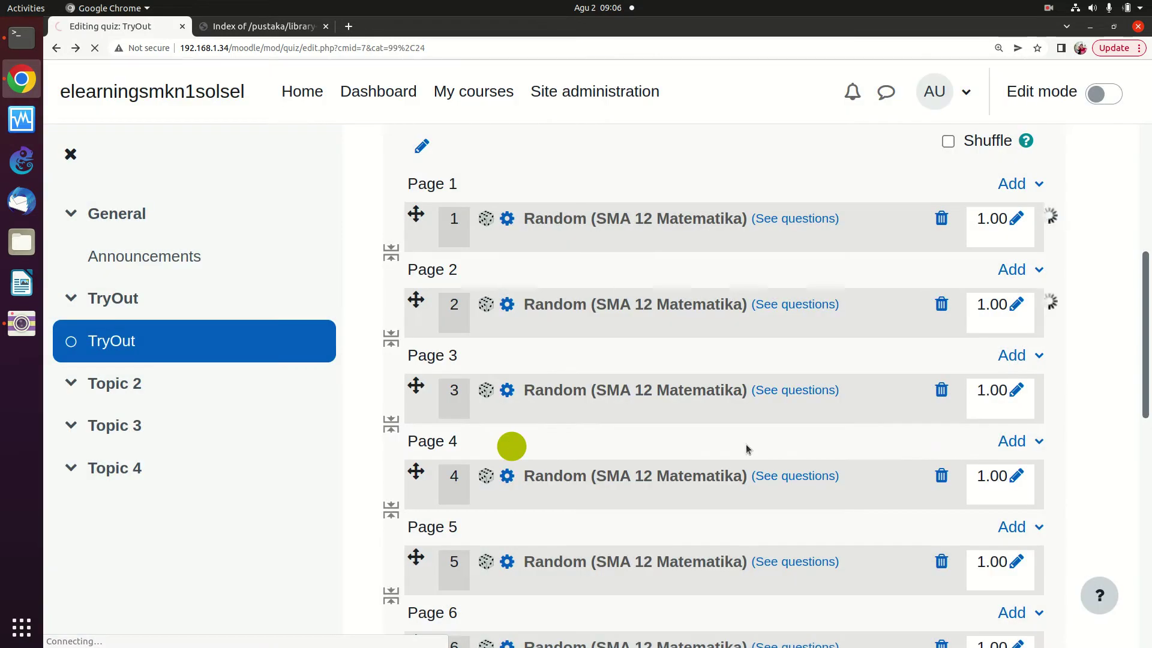
pyautogui.click(950, 392)
pyautogui.click(517, 447)
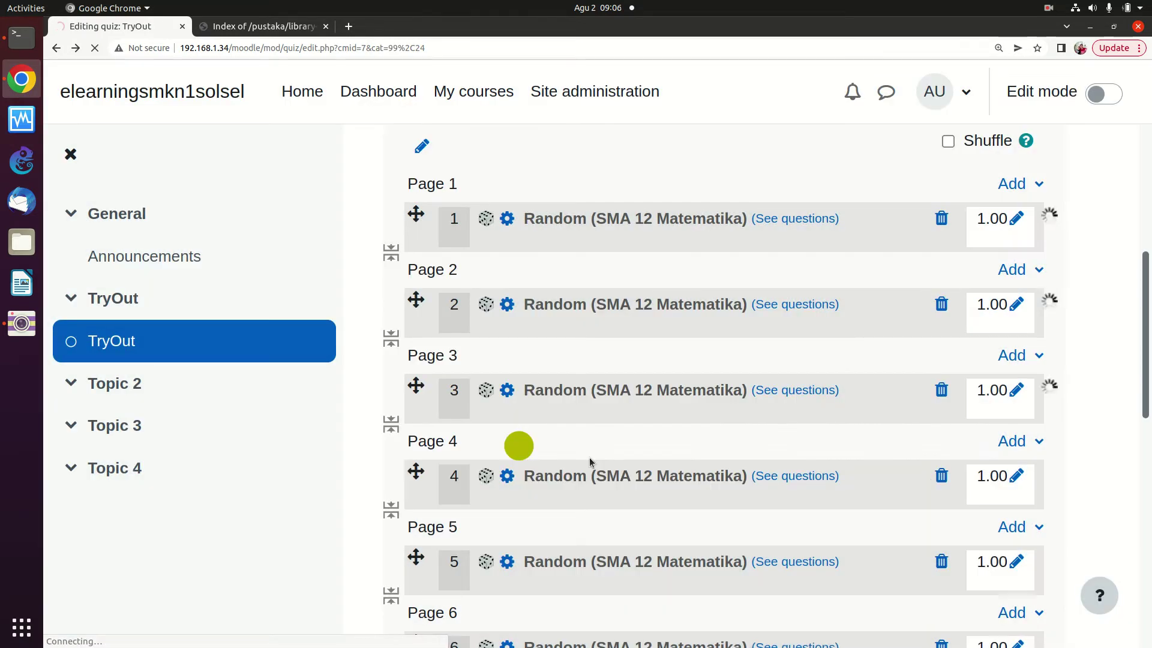
pyautogui.click(941, 476)
pyautogui.click(477, 448)
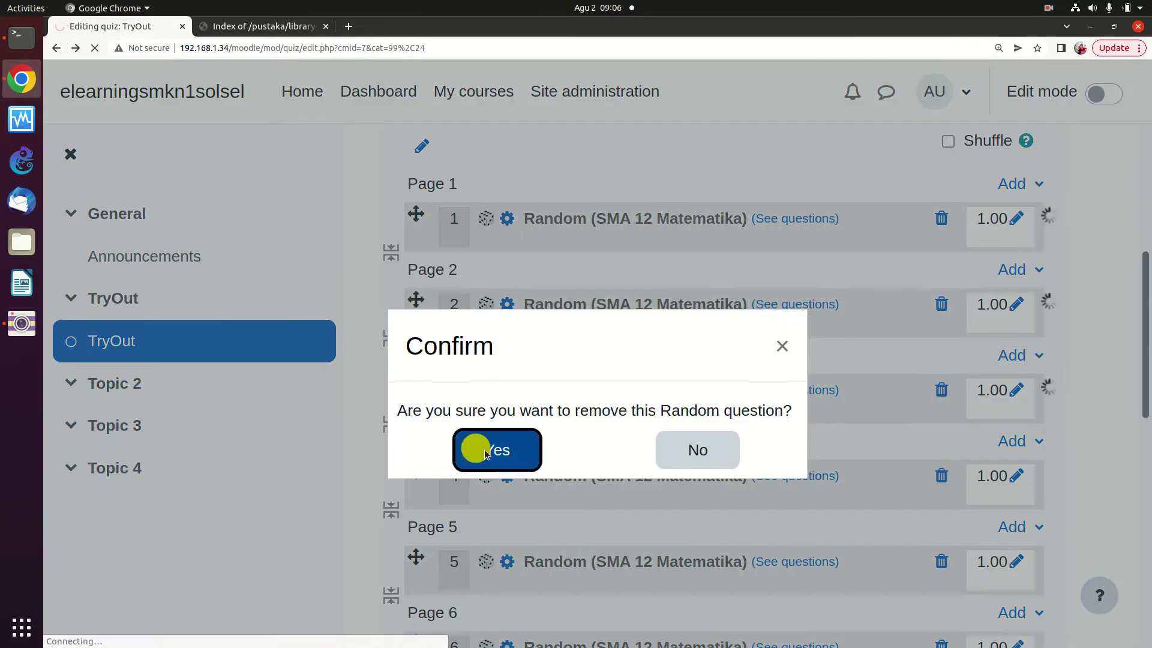
pyautogui.click(937, 562)
pyautogui.click(516, 445)
# Remove random questions 6 through 10, confirming each removal
pyautogui.scroll(-4, 960, 481)
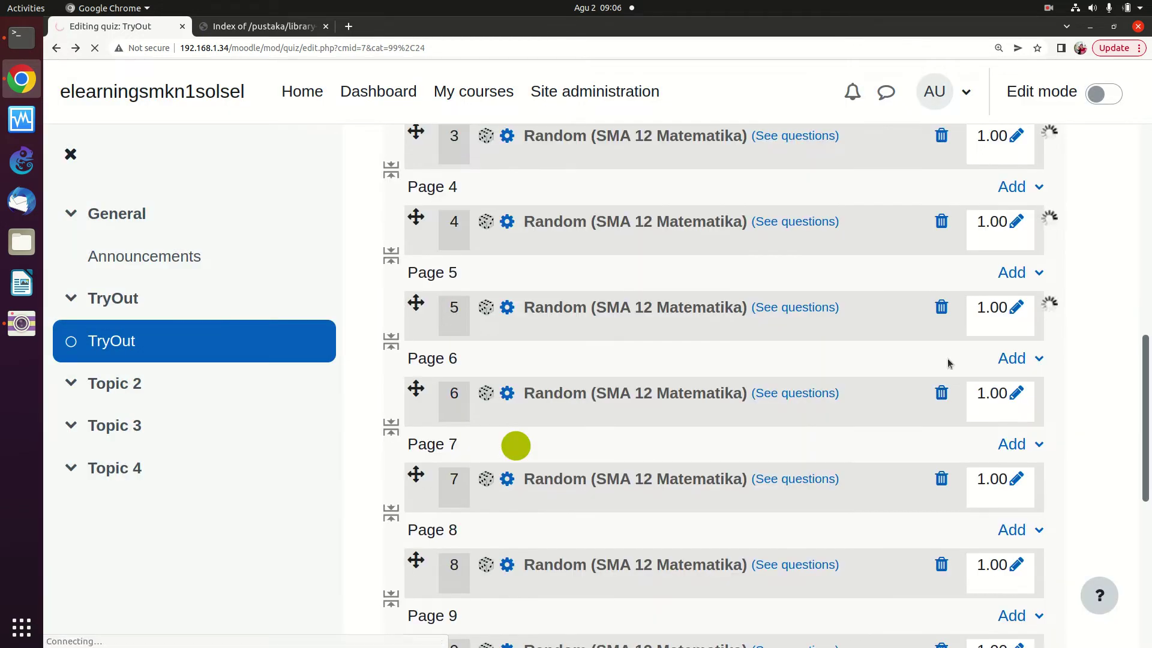
pyautogui.click(941, 393)
pyautogui.click(527, 430)
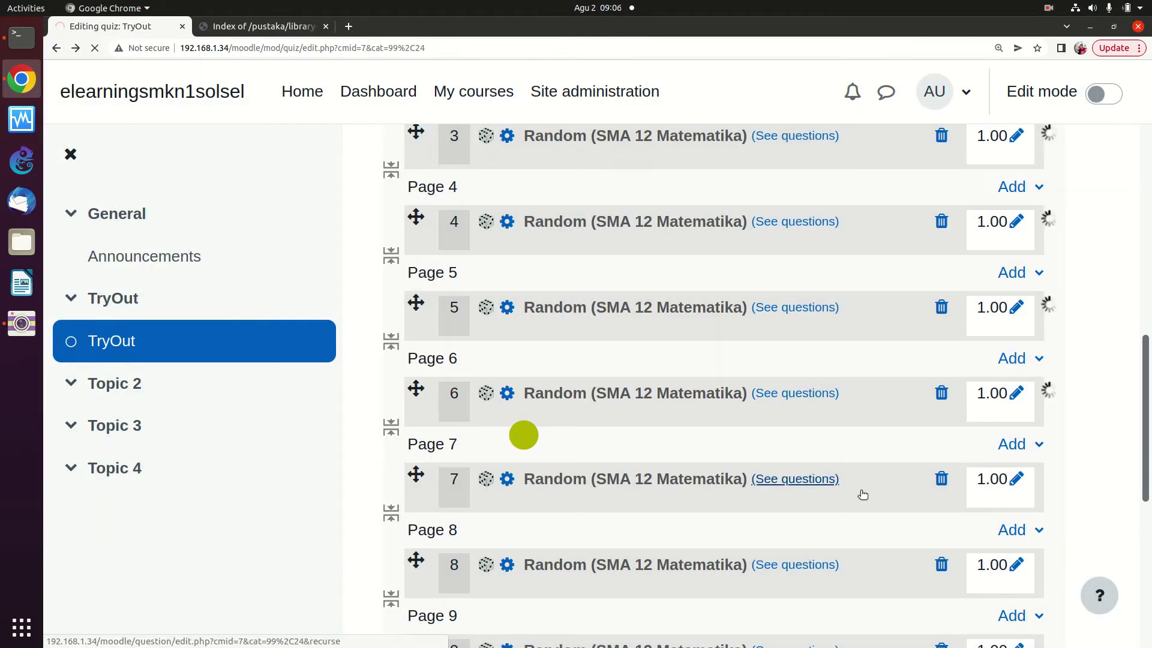
pyautogui.click(943, 478)
pyautogui.click(509, 437)
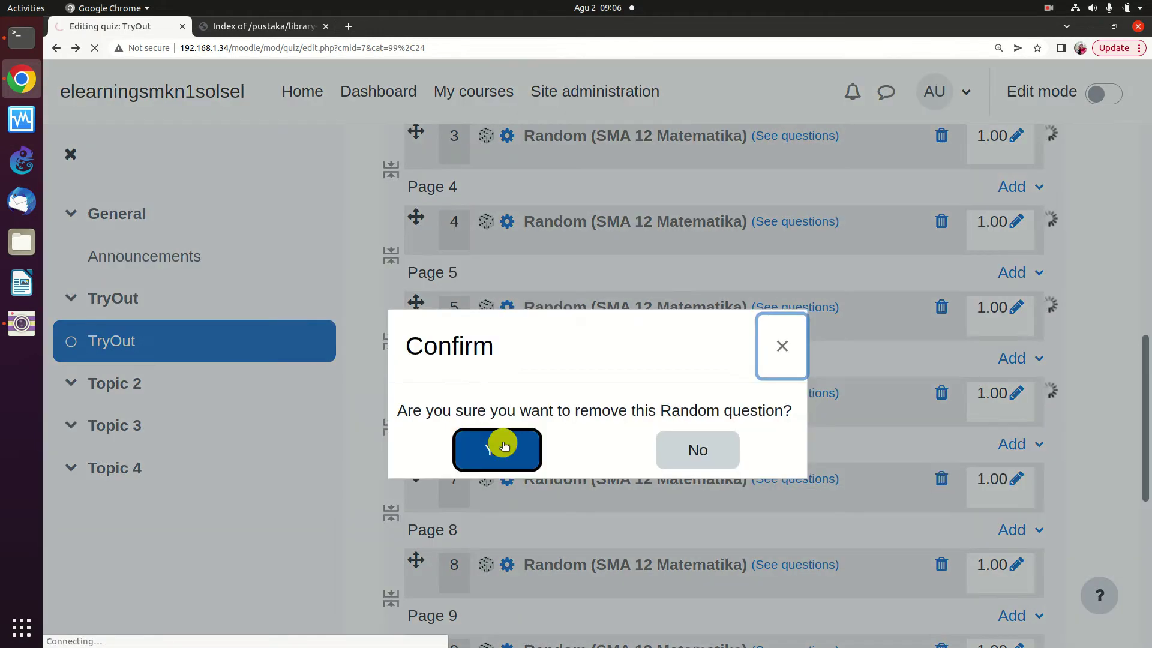
pyautogui.click(943, 561)
pyautogui.click(480, 449)
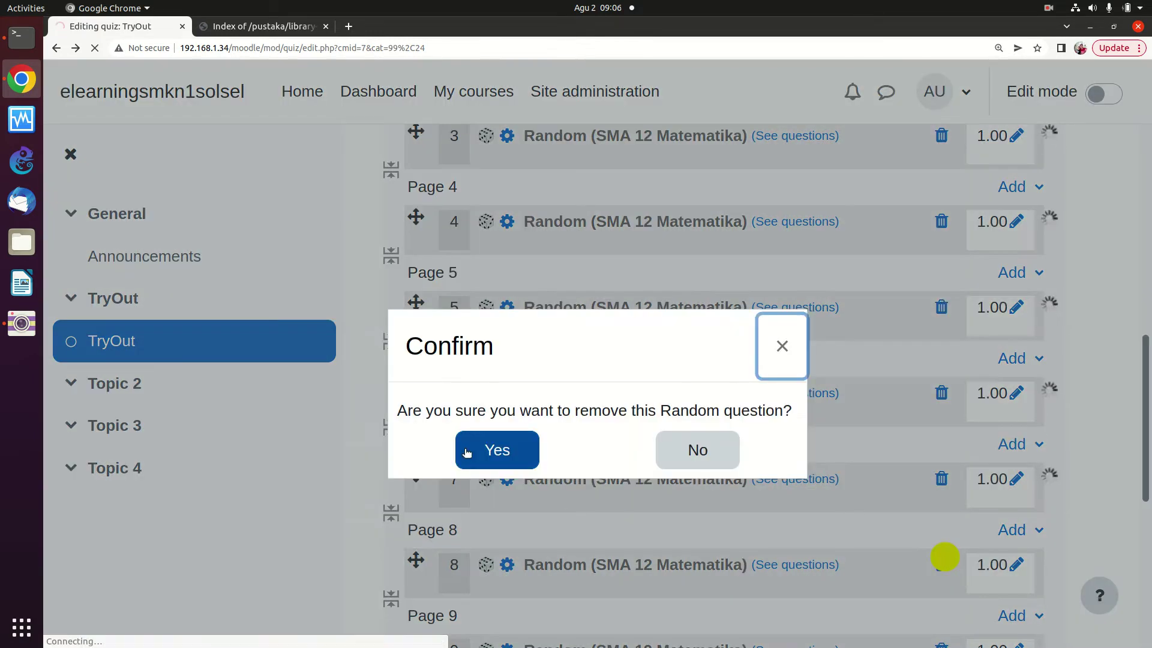
pyautogui.scroll(-4, 947, 606)
pyautogui.click(941, 428)
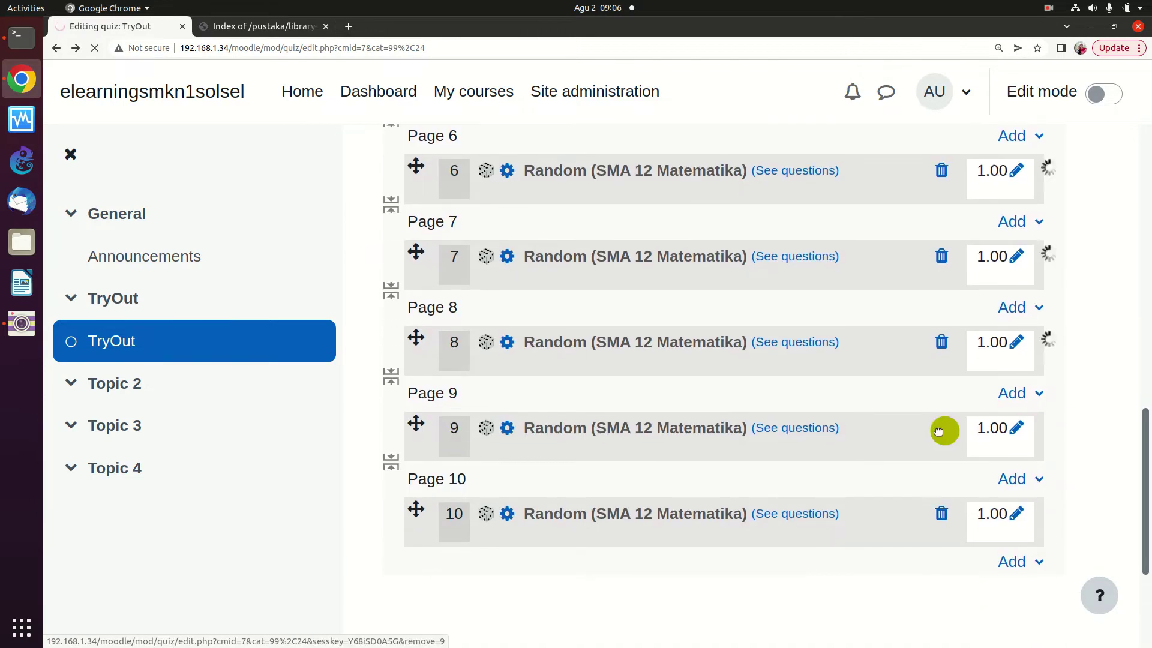
pyautogui.click(935, 390)
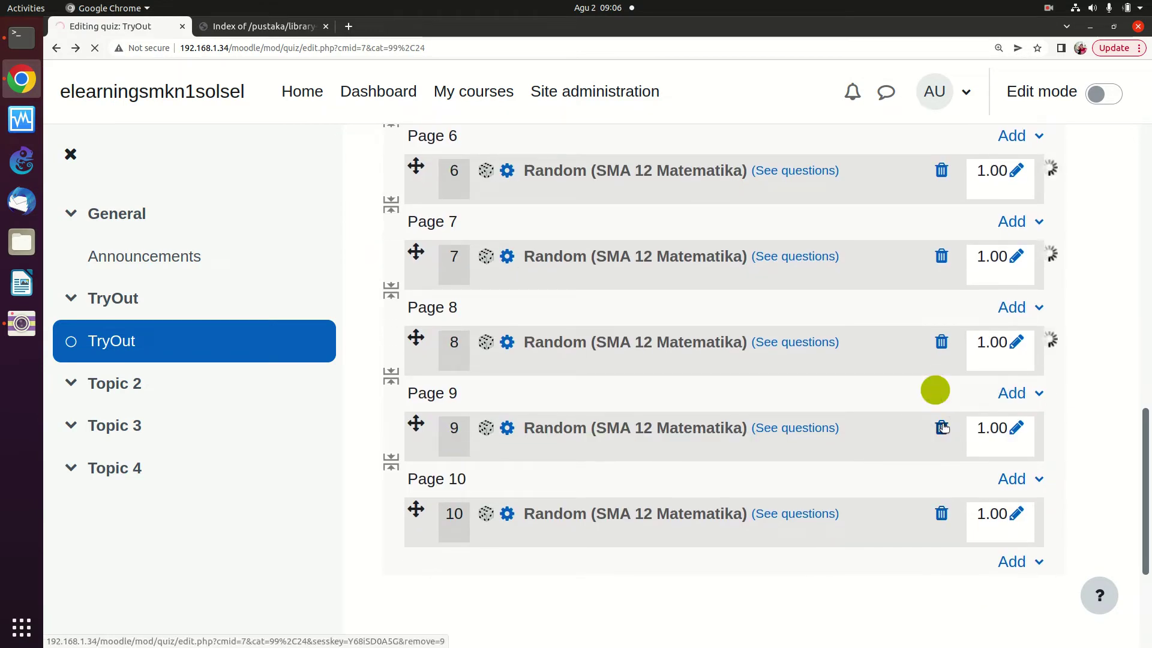
pyautogui.click(941, 428)
pyautogui.click(478, 439)
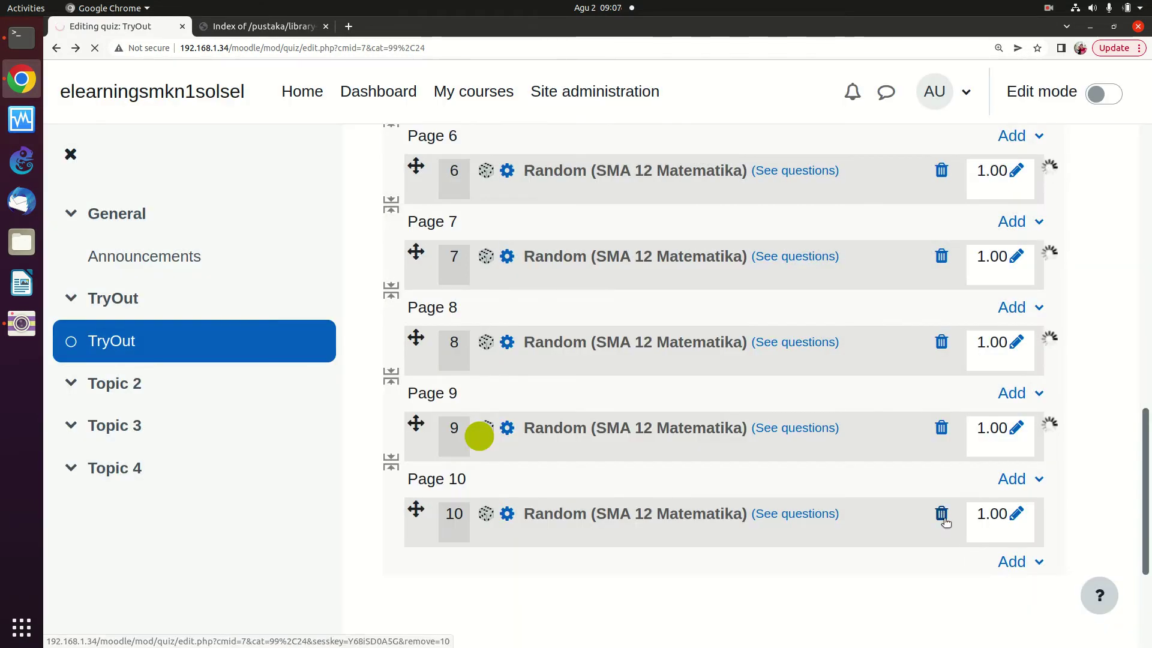
pyautogui.click(941, 514)
pyautogui.click(529, 449)
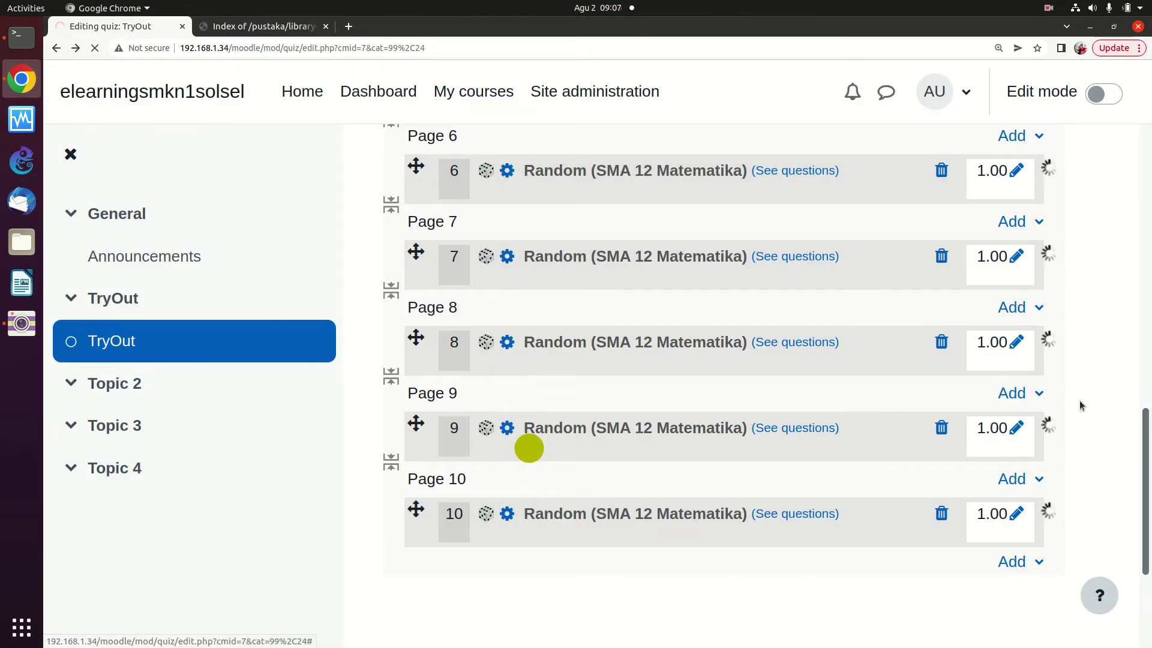
pyautogui.scroll(10, 1100, 390)
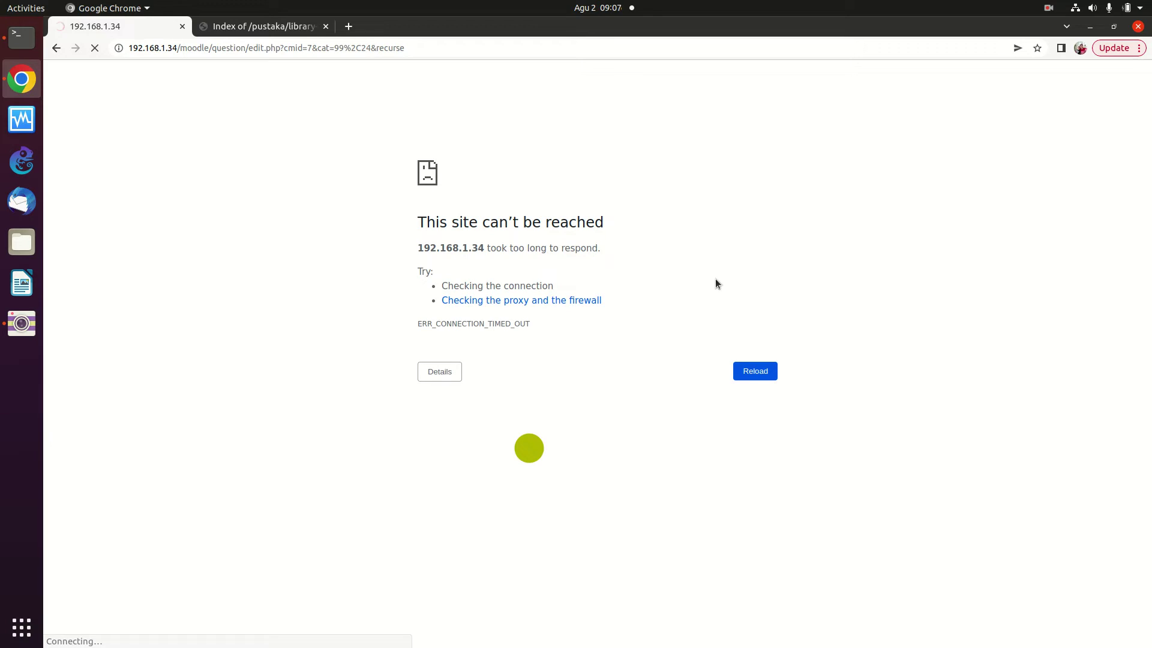
# Reload the timed-out page twice until the TryOut quiz's question bank appears
pyautogui.click(745, 371)
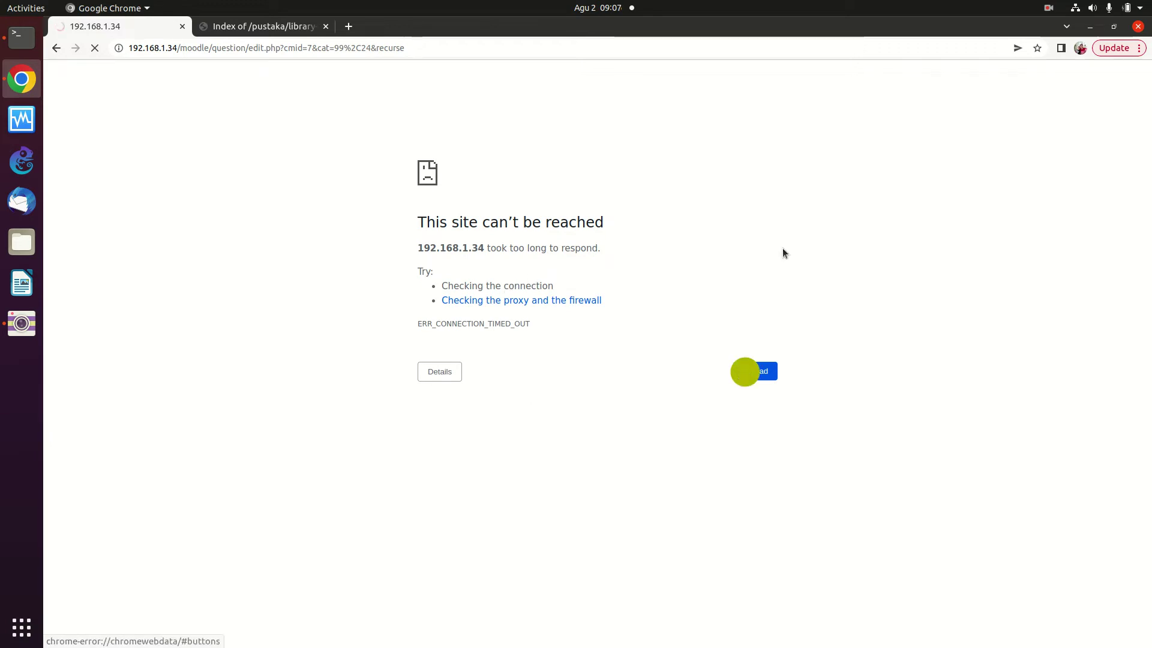
pyautogui.click(753, 379)
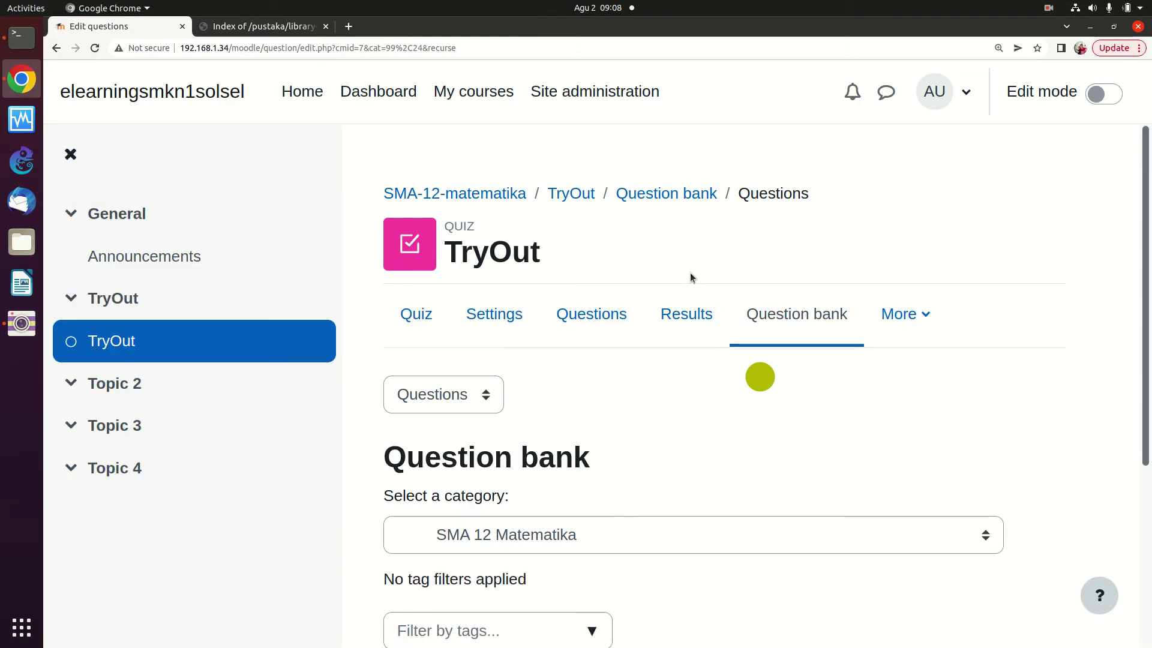
pyautogui.scroll(-3, 539, 456)
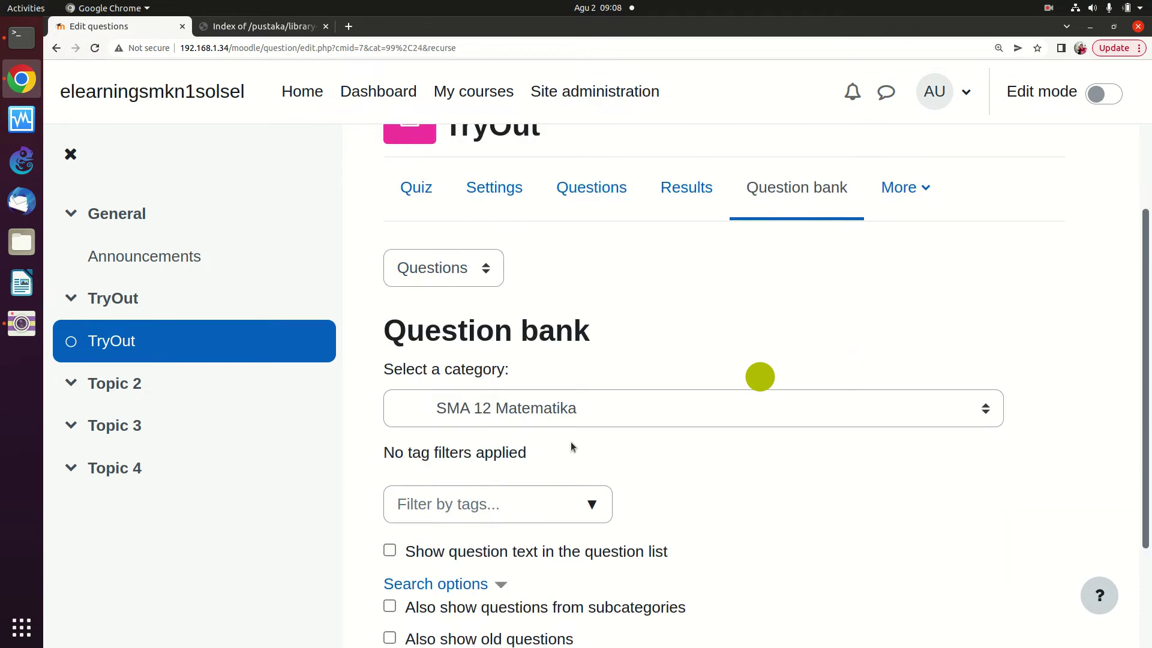
pyautogui.scroll(3, 594, 336)
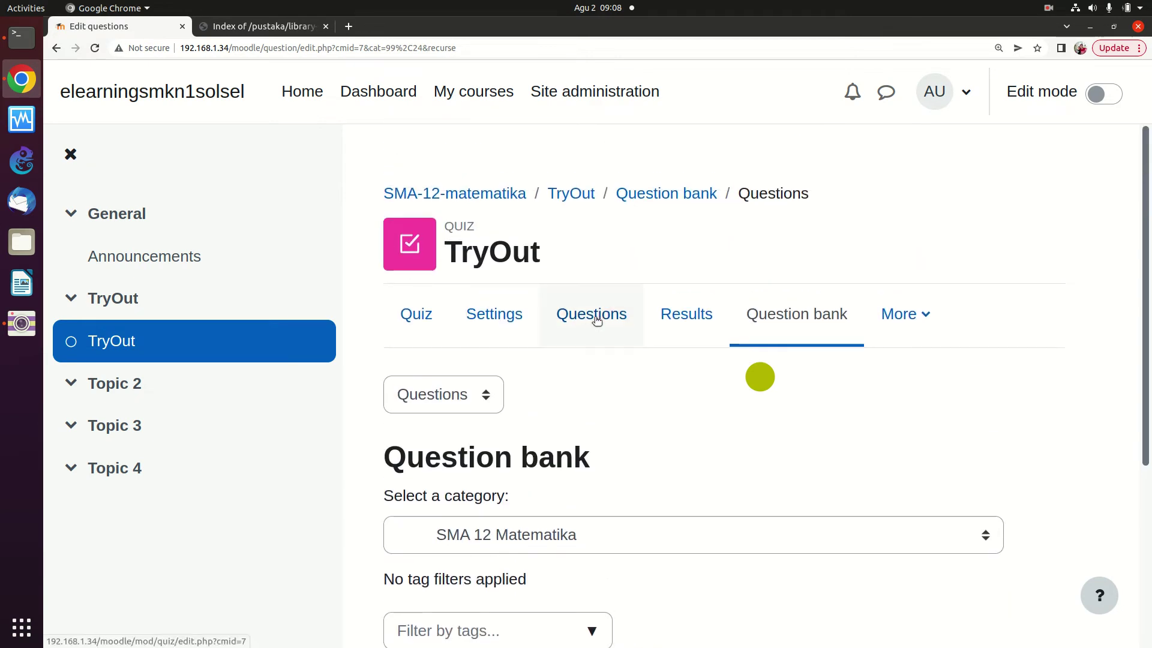
pyautogui.click(594, 321)
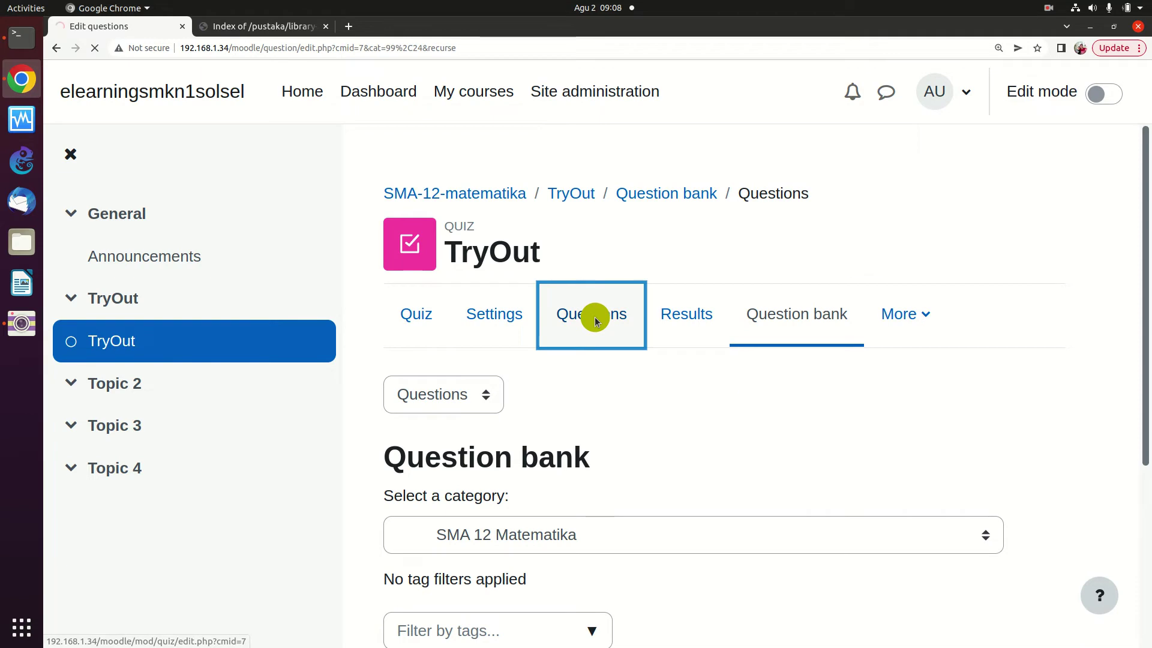
pyautogui.click(718, 523)
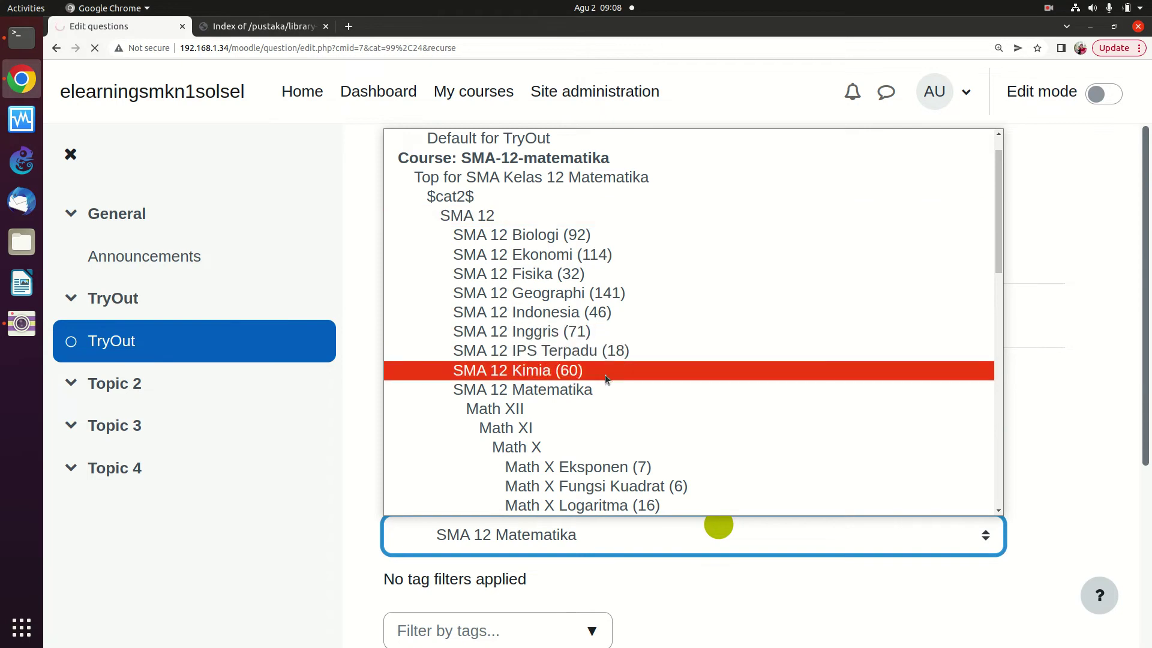
pyautogui.click(597, 390)
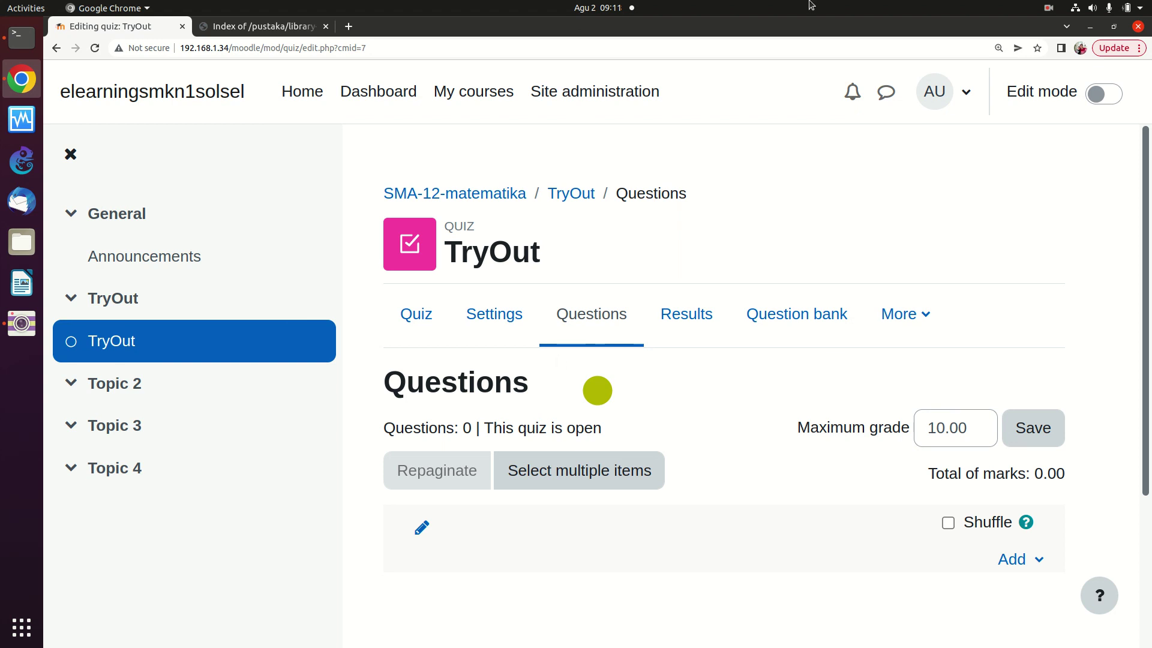
# Confirm the TryOut quiz lists 0 questions, 0.00 total marks against a 10.00 maximum grade
pyautogui.click(1047, 9)
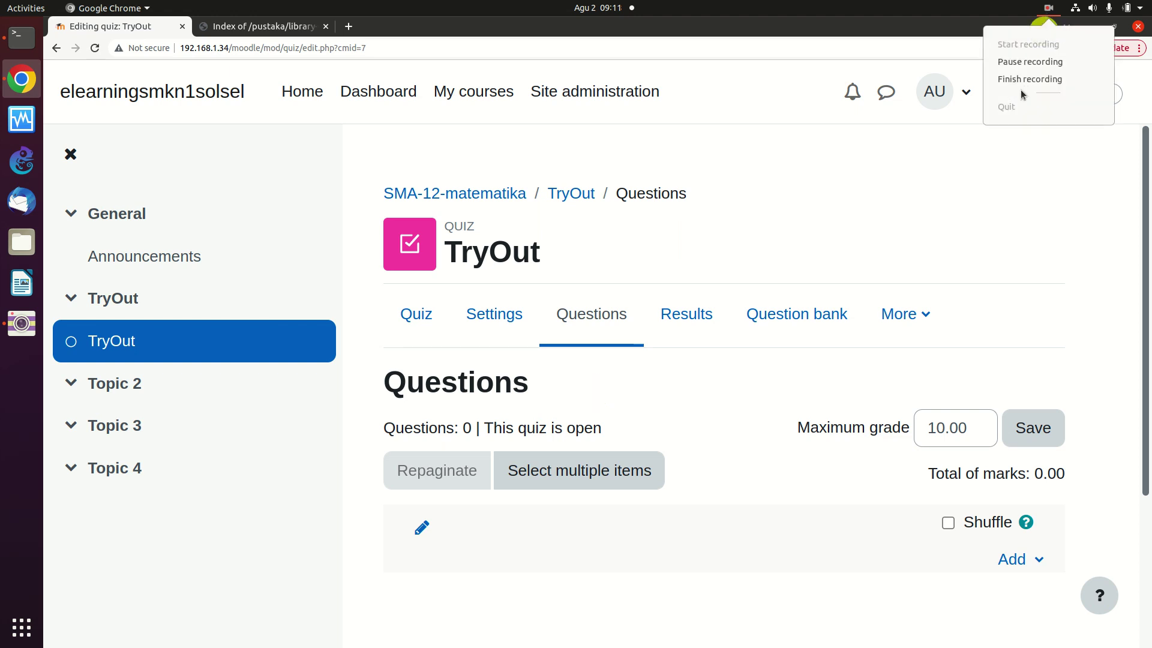